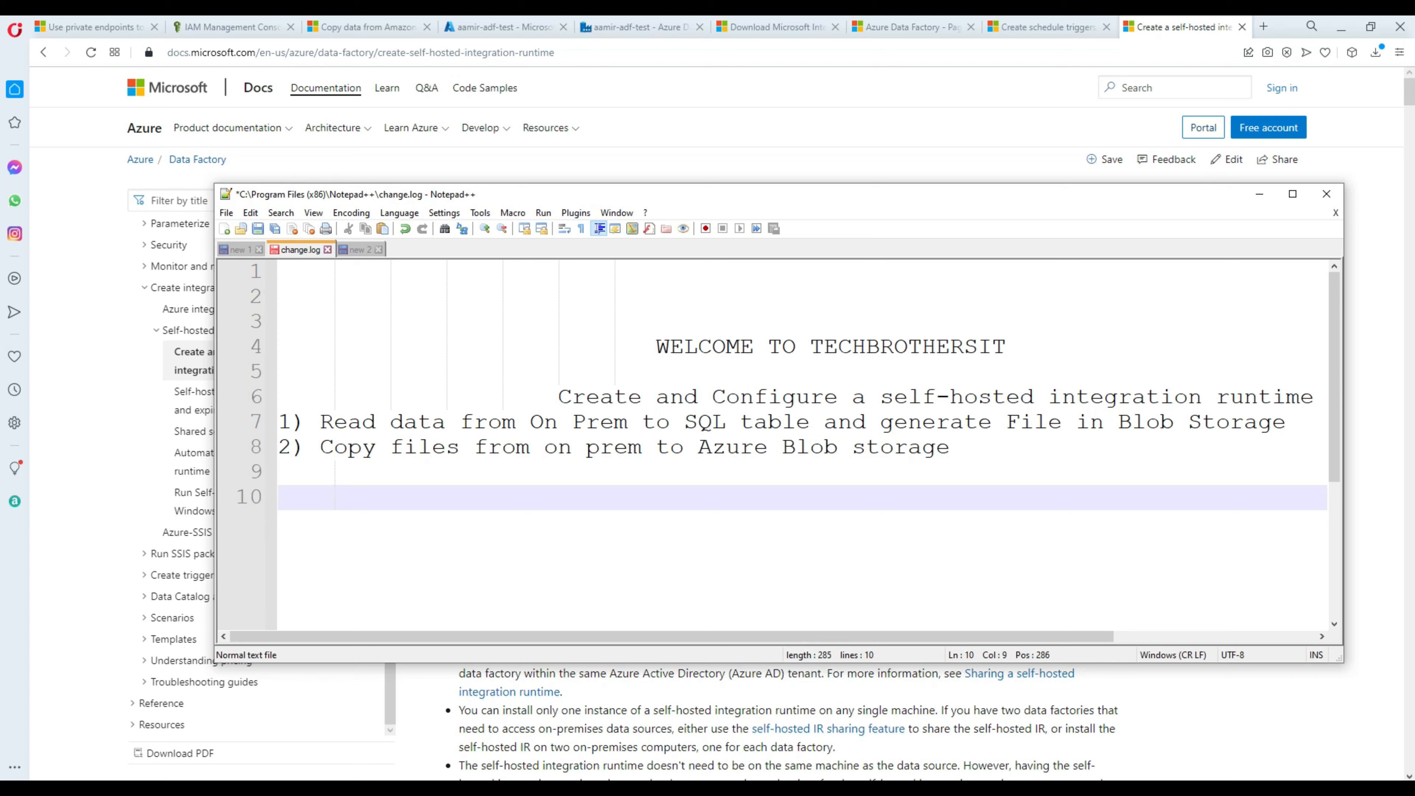
# Review the two planned tasks in the notes, then read the article's opening definition of integration runtime and self-hosted copy activities.
pyautogui.moveTo(951, 448); pyautogui.dragTo(279, 422)
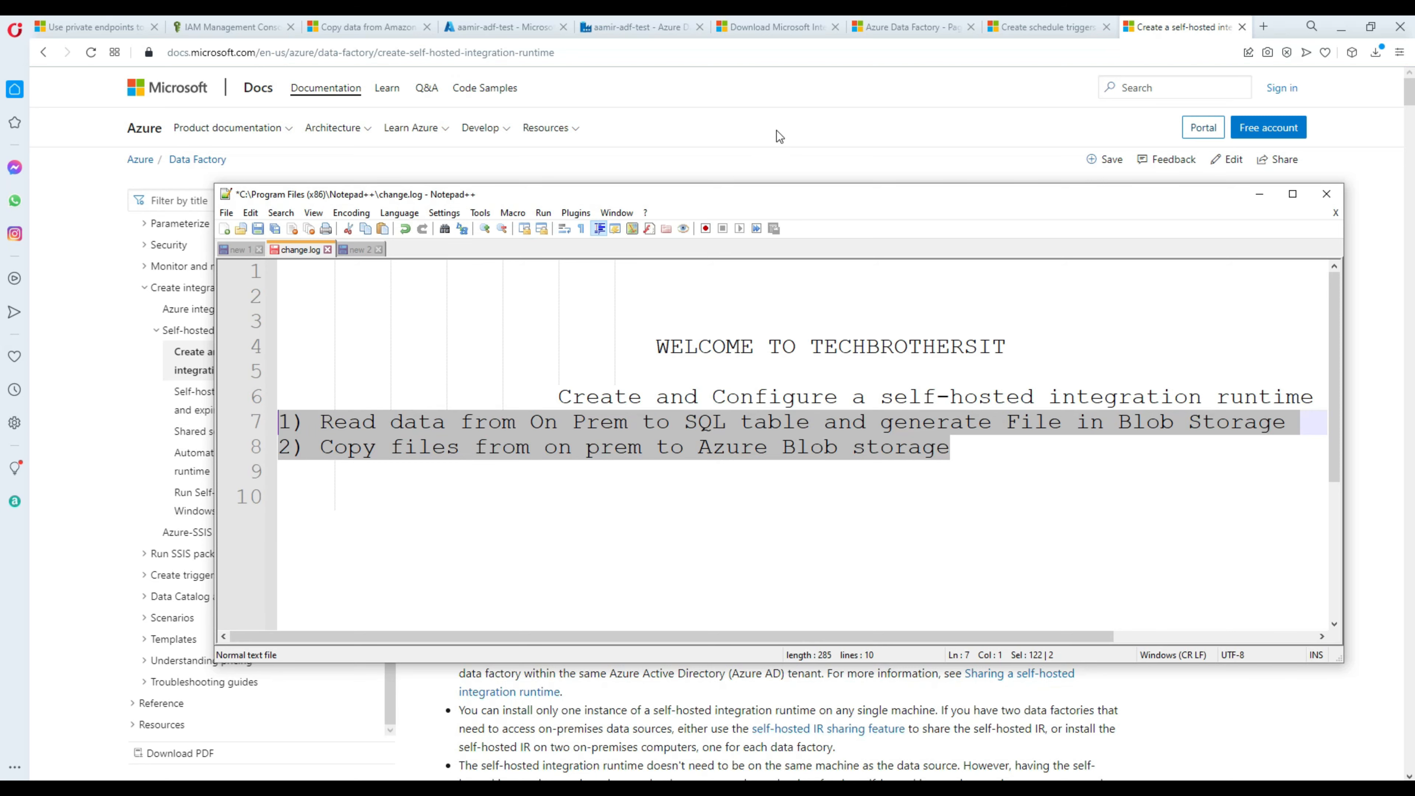
pyautogui.click(790, 93)
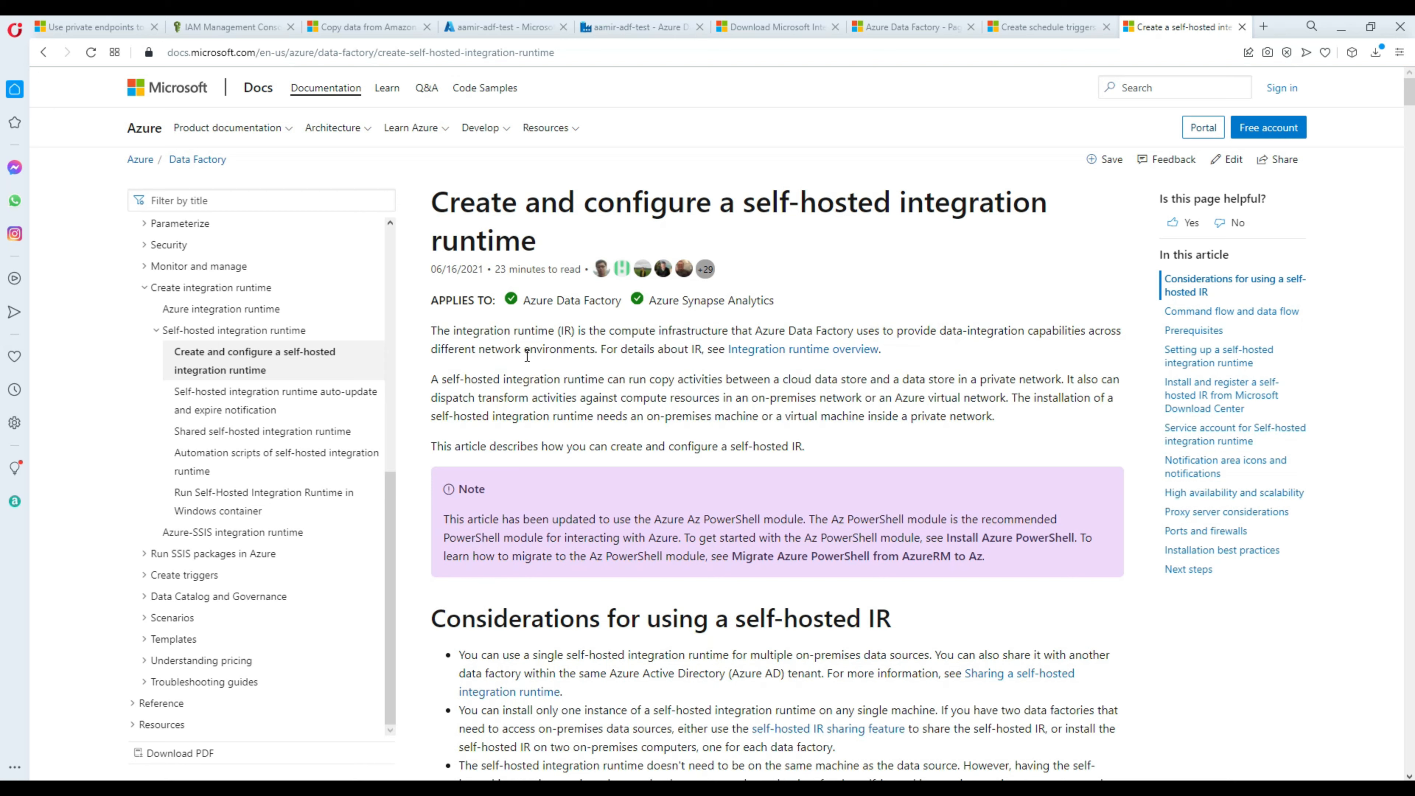
pyautogui.moveTo(599, 350); pyautogui.dragTo(442, 331)
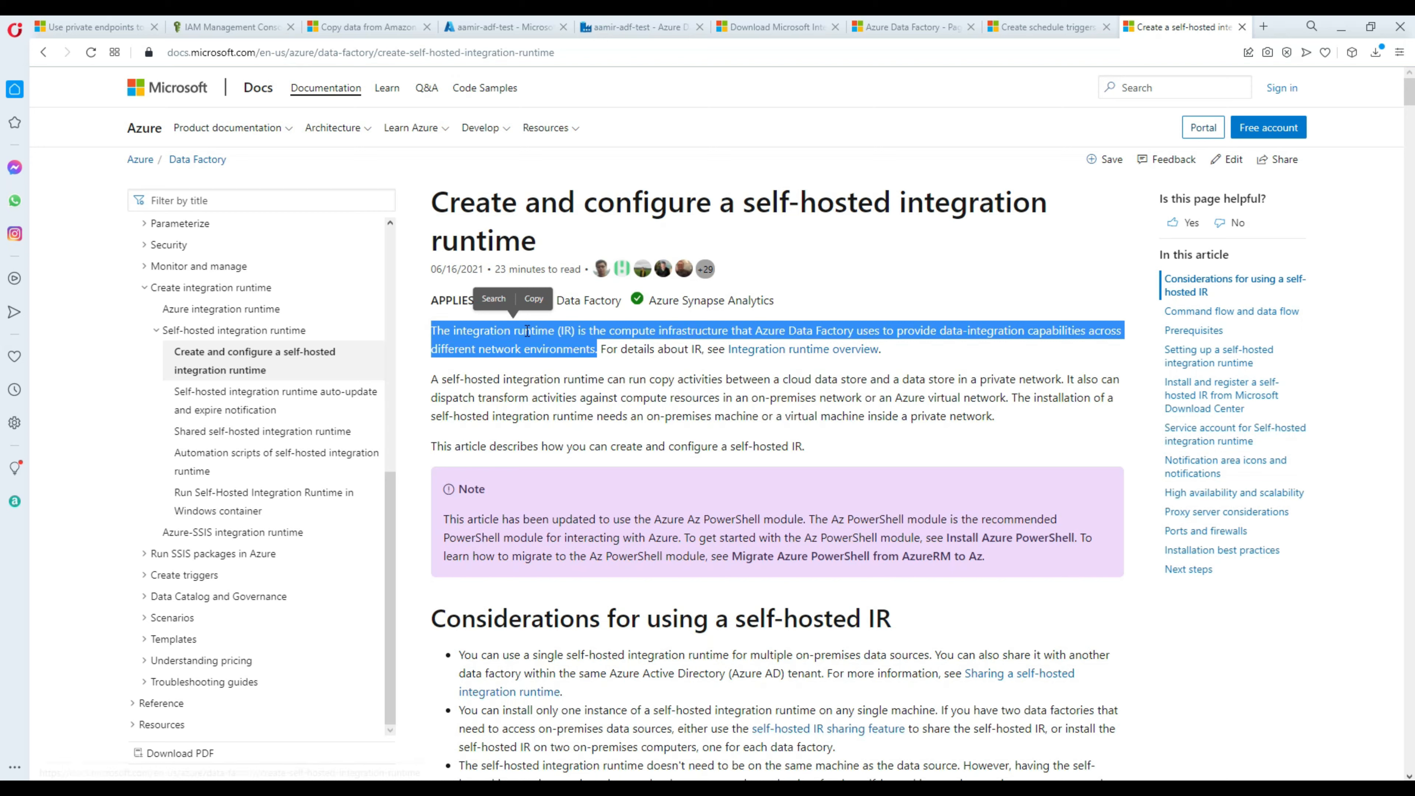
pyautogui.click(553, 348)
pyautogui.moveTo(597, 351); pyautogui.dragTo(435, 355)
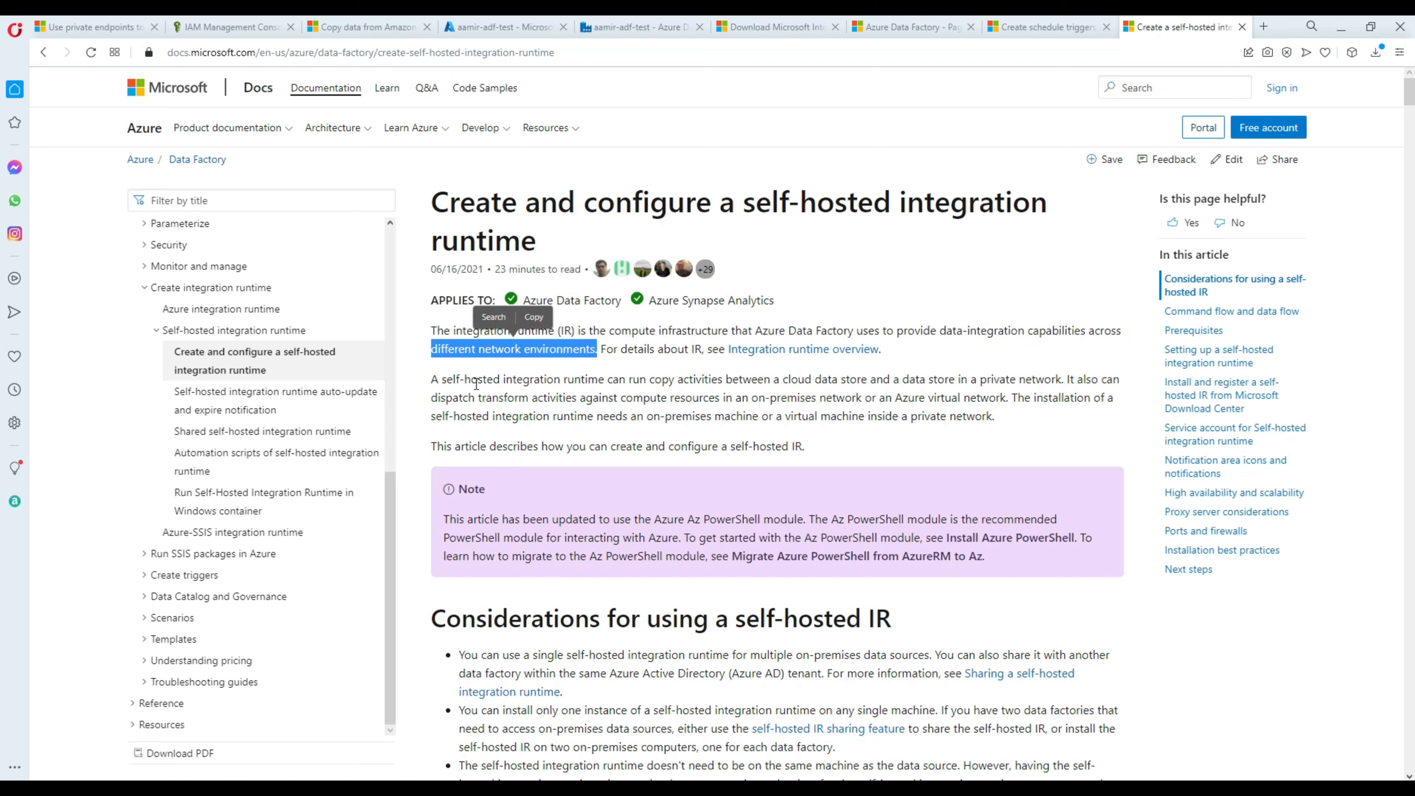
pyautogui.click(457, 381)
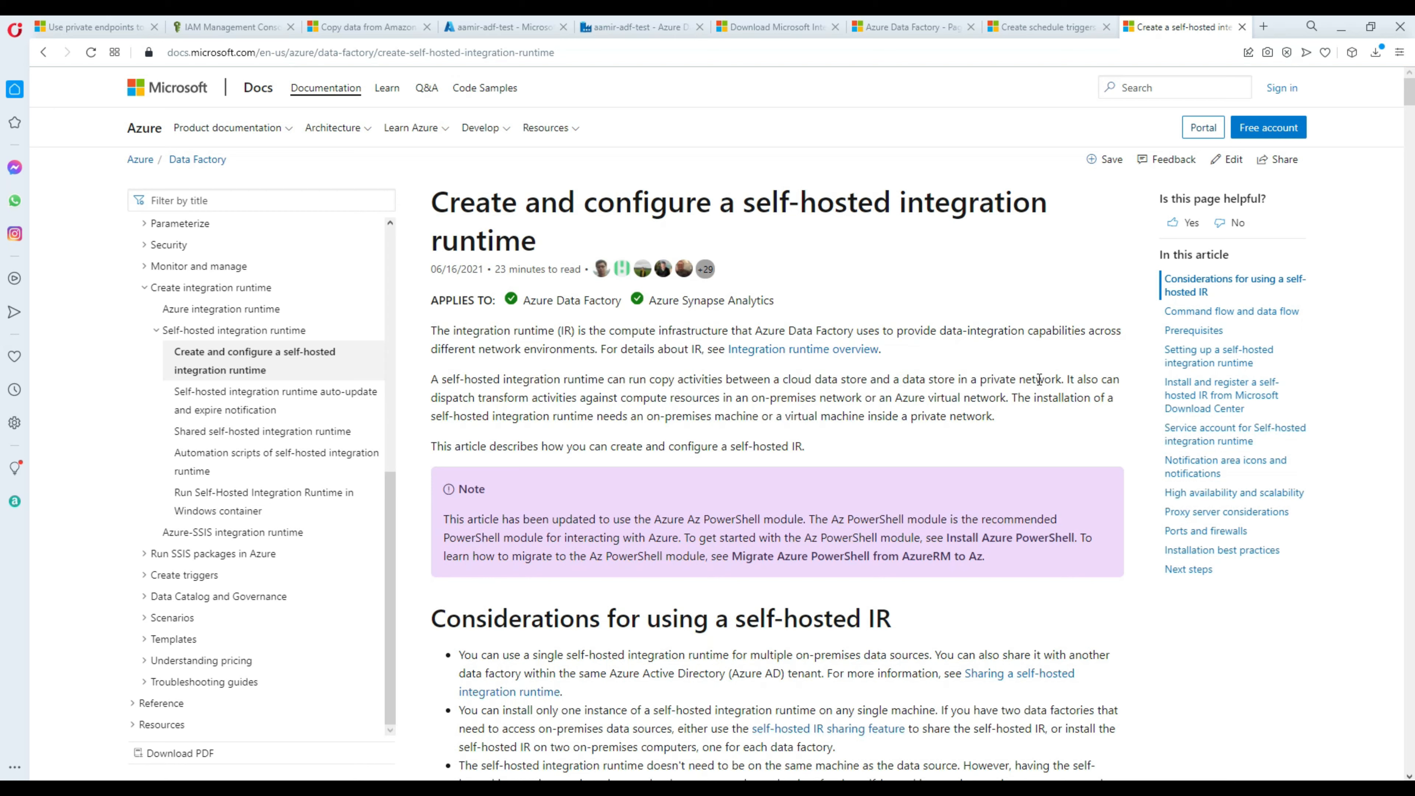
pyautogui.moveTo(1068, 378); pyautogui.dragTo(434, 377)
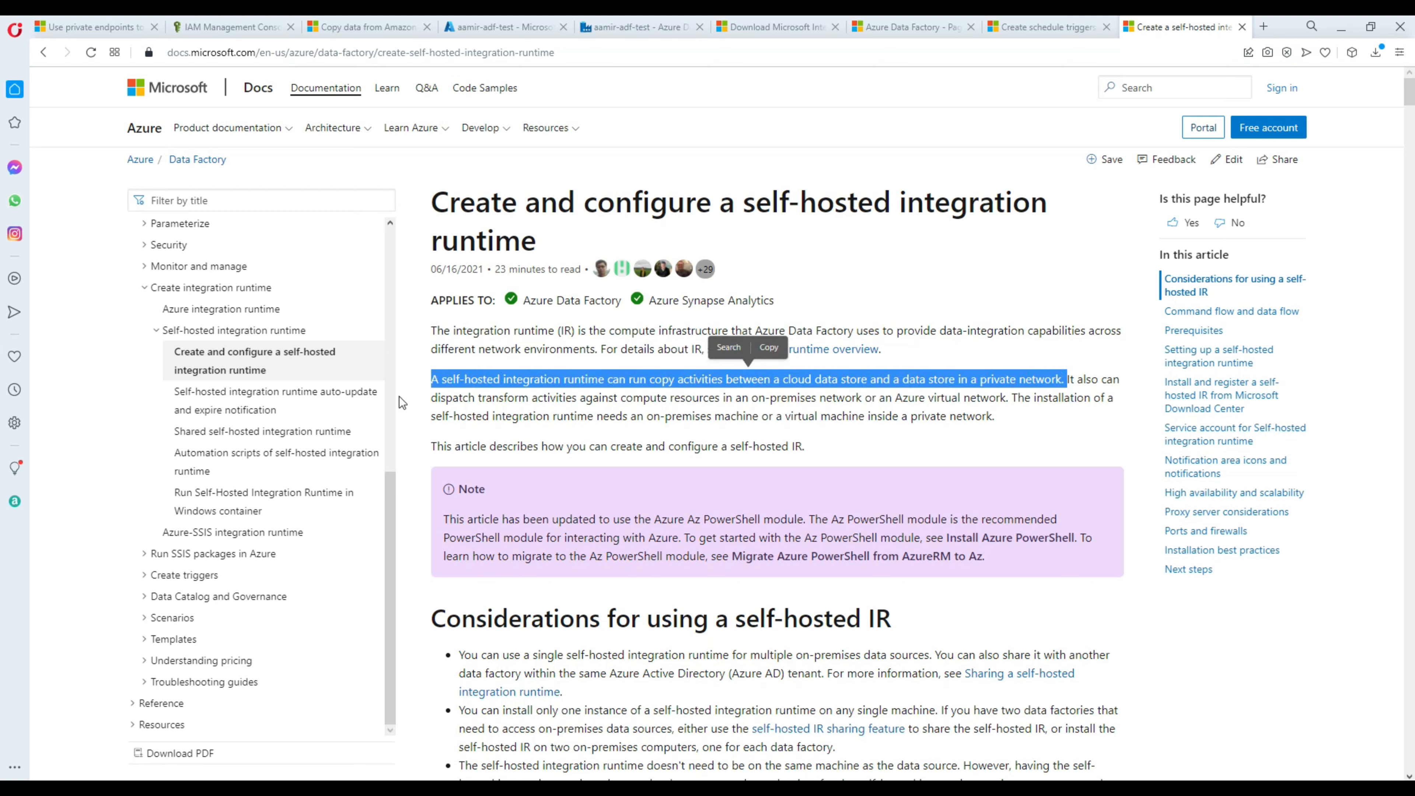
# Switch to SQL Server Management Studio and expand the TechbrothersIT database to view its tables, selecting dbo.SSISJson.
pyautogui.hotkey('alt', 'Tab')
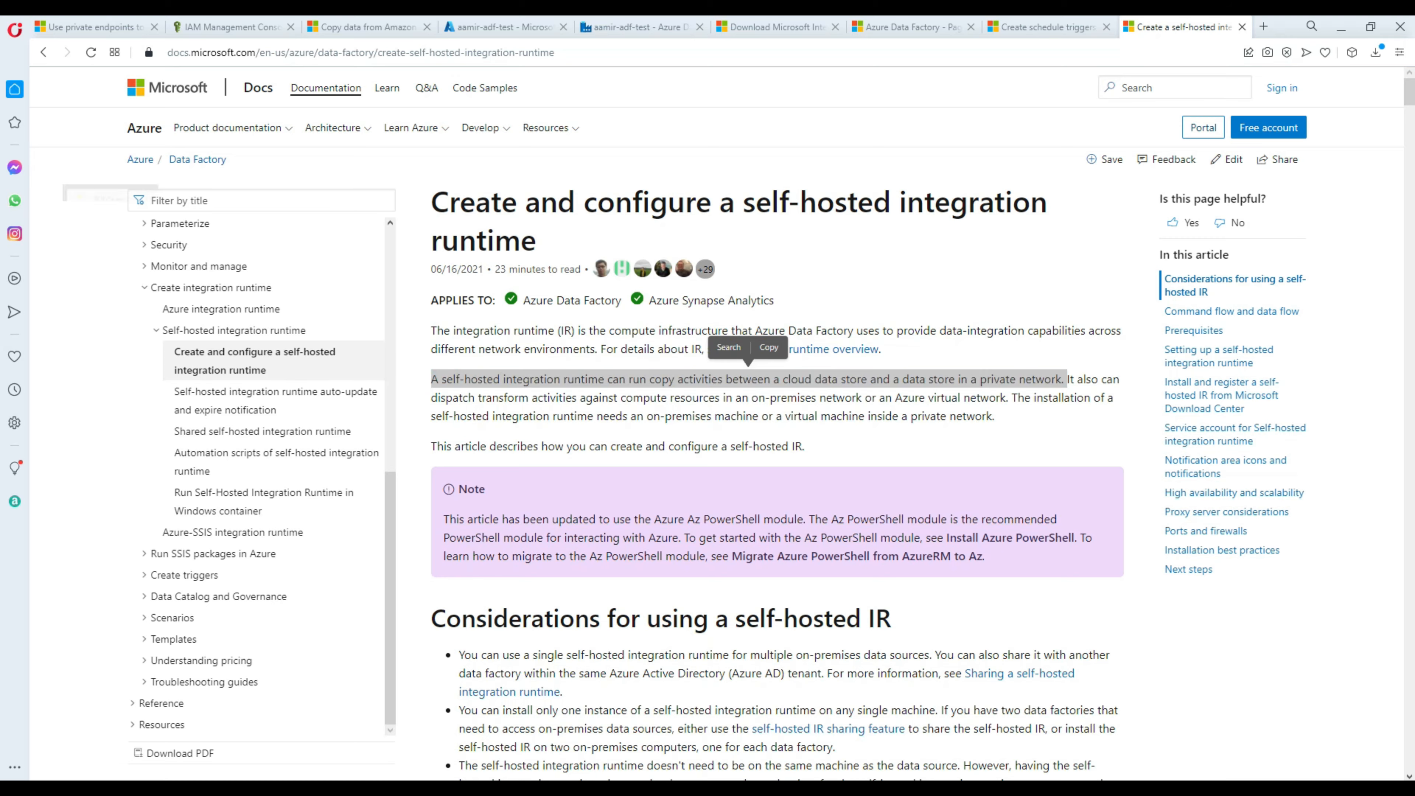
pyautogui.click(43, 285)
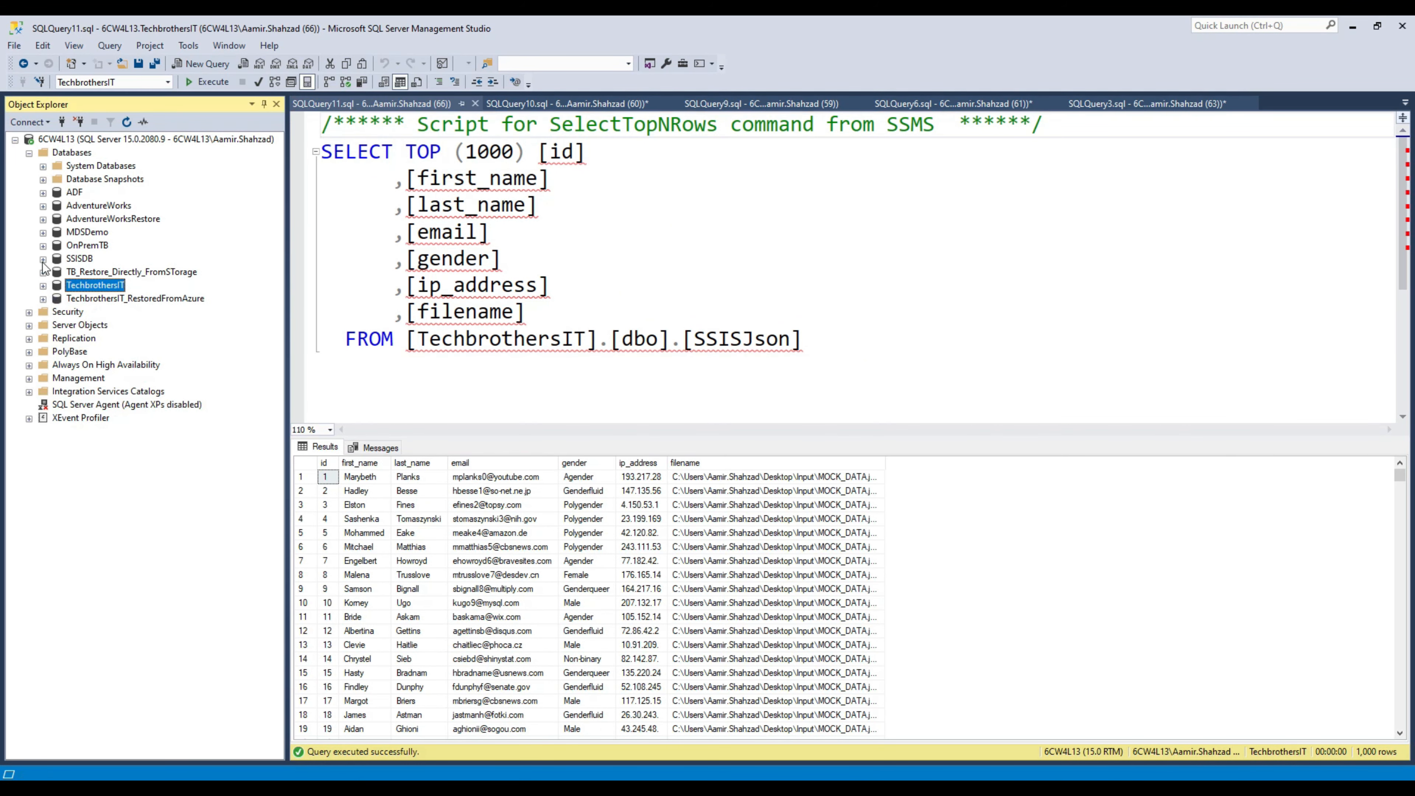
pyautogui.click(72, 152)
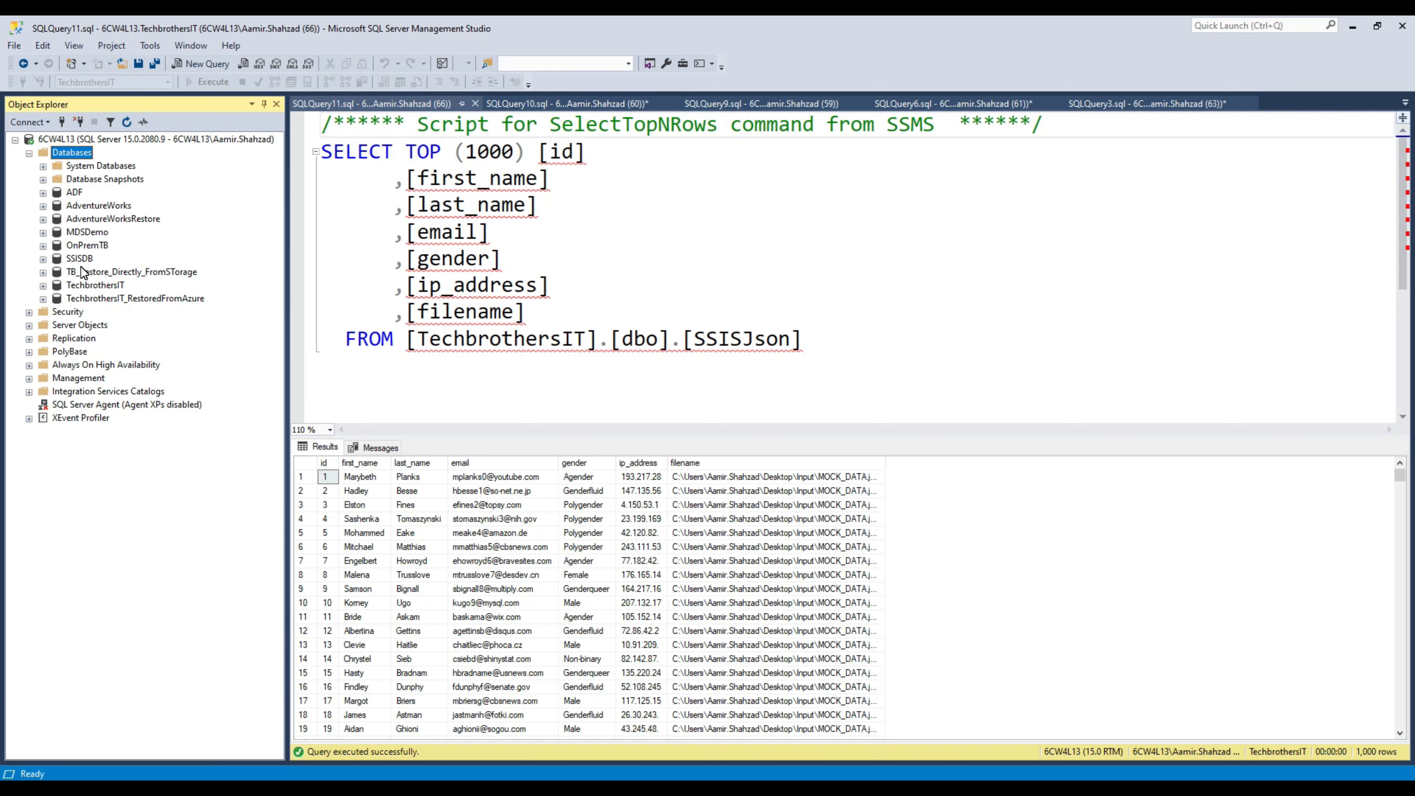
pyautogui.click(95, 285)
pyautogui.click(43, 284)
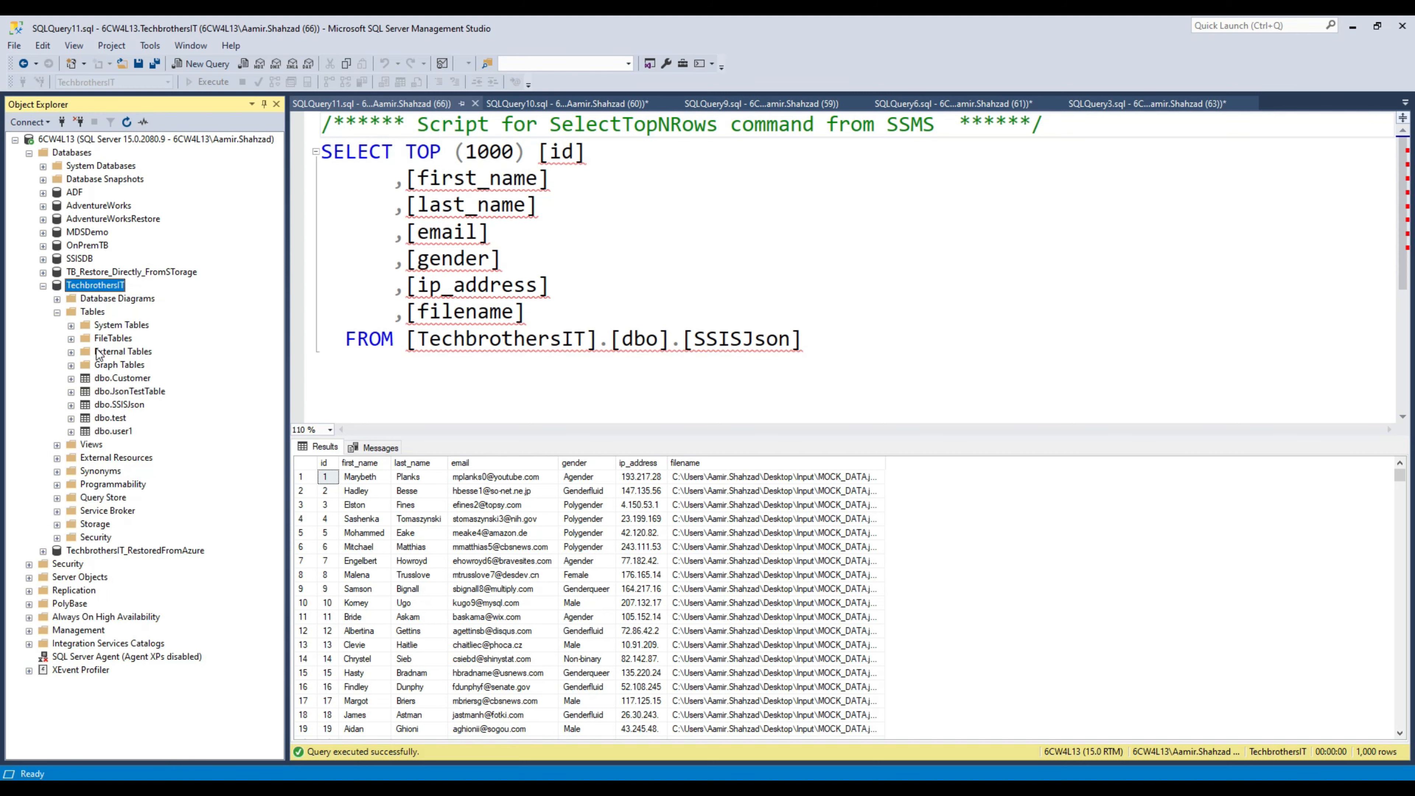
pyautogui.click(130, 405)
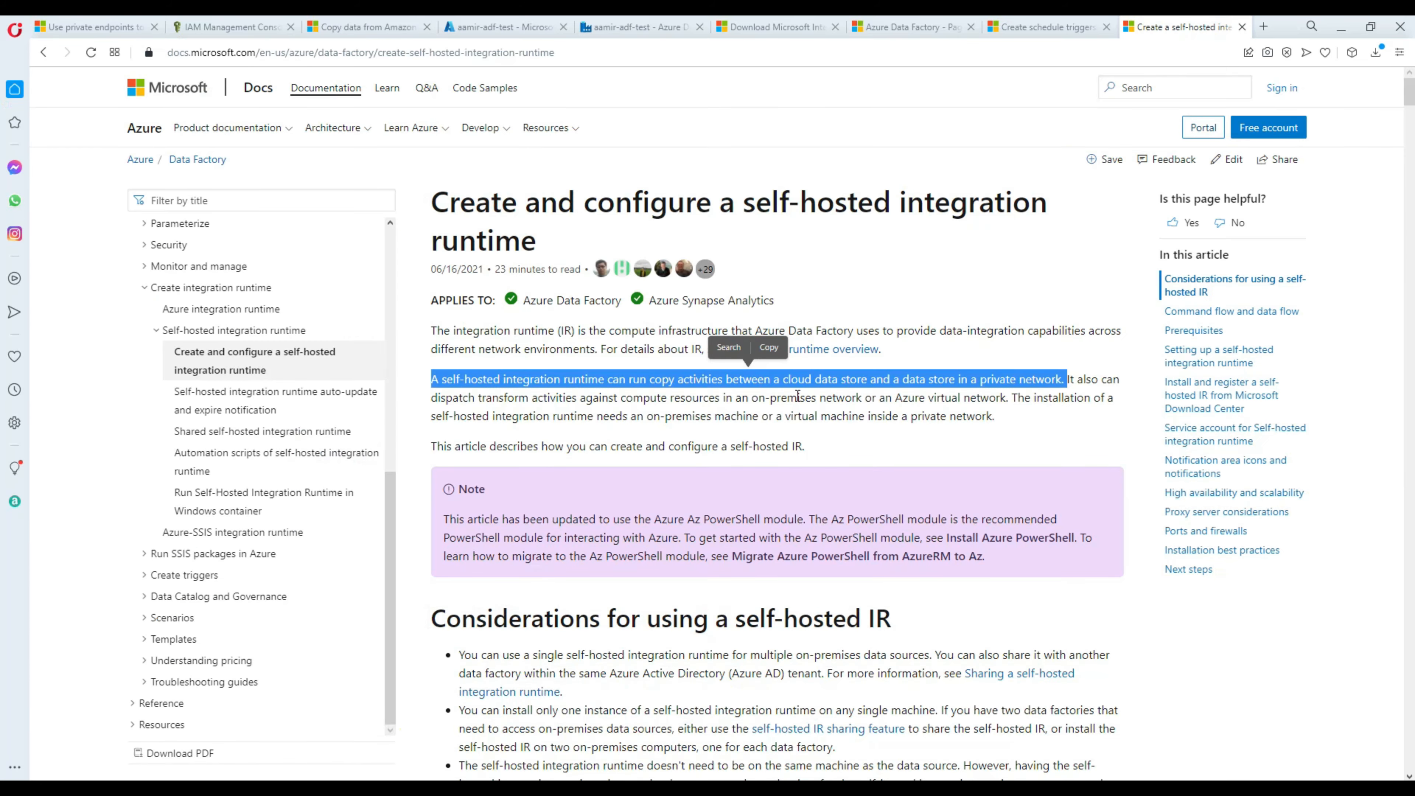
# Return to the documentation article and read the paragraph on what a self-hosted integration runtime can run and where it is installed.
pyautogui.click(1069, 380)
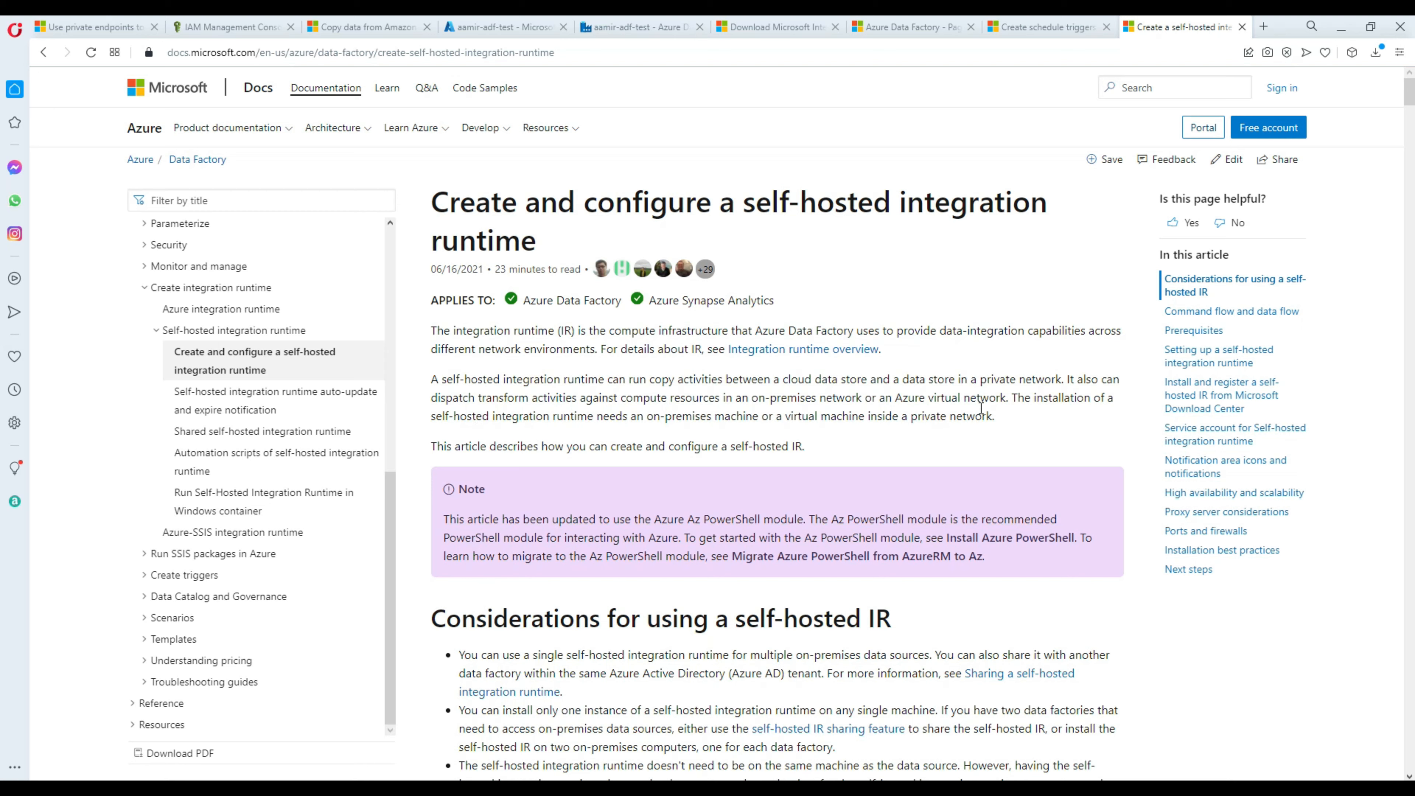
pyautogui.moveTo(1004, 414); pyautogui.dragTo(434, 386)
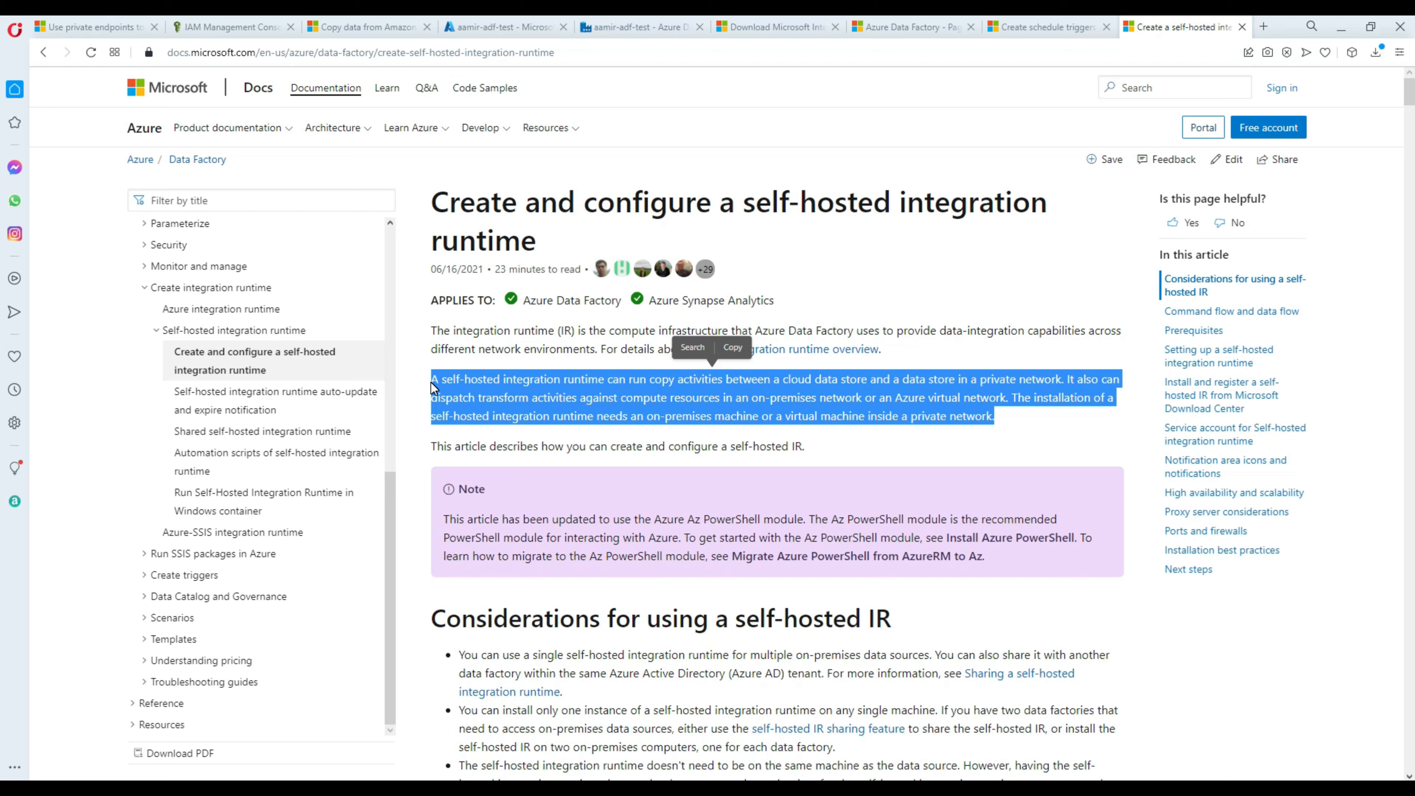
pyautogui.click(536, 381)
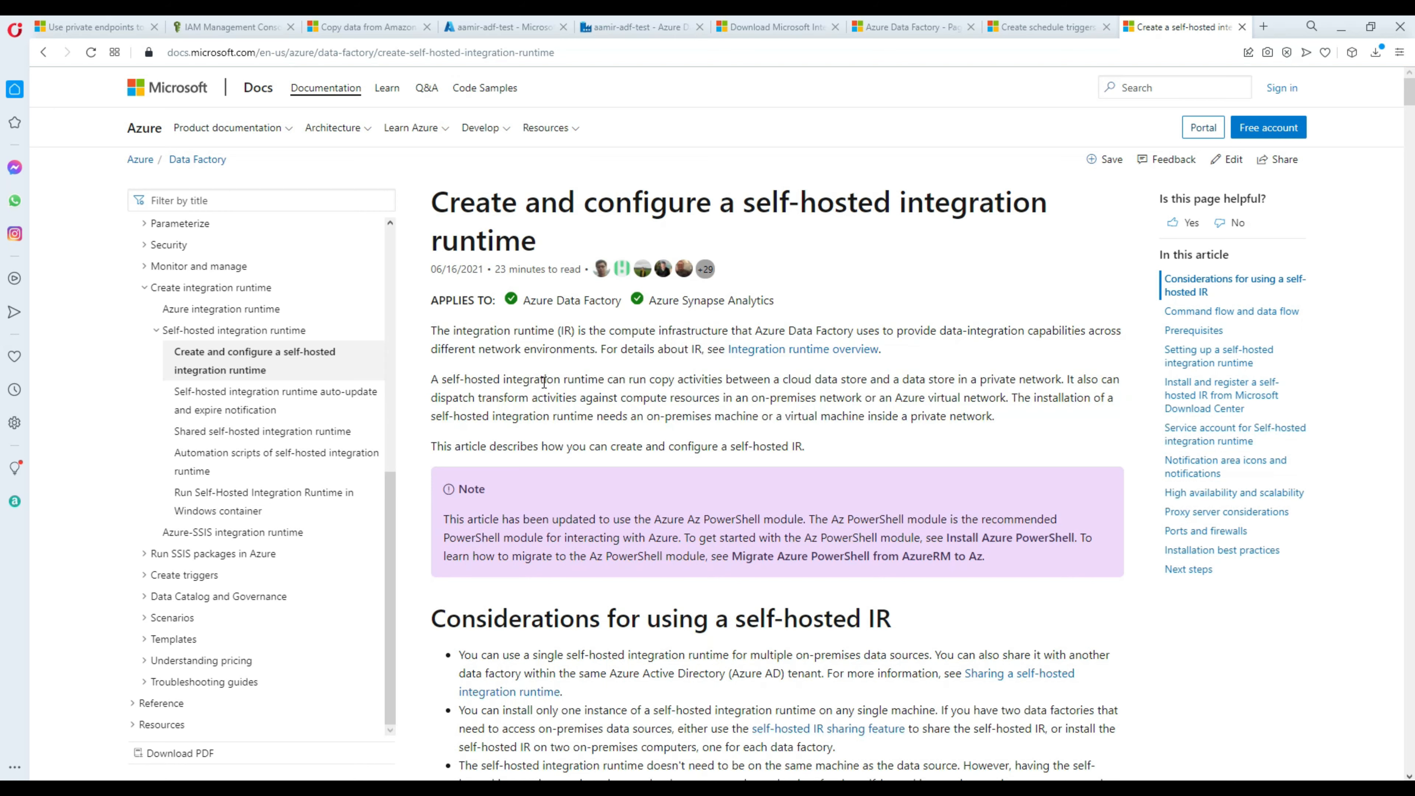
pyautogui.moveTo(504, 380); pyautogui.dragTo(606, 378)
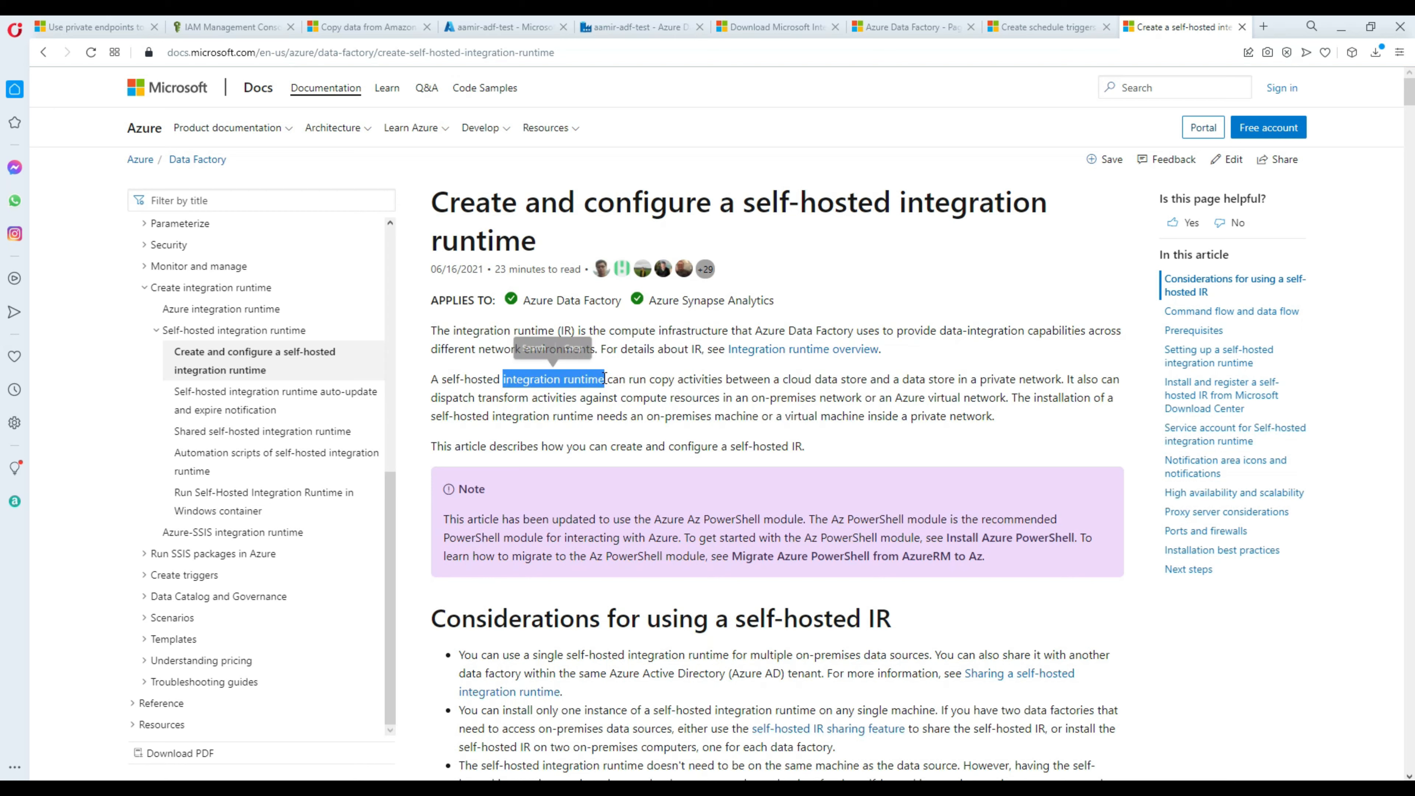
pyautogui.click(580, 378)
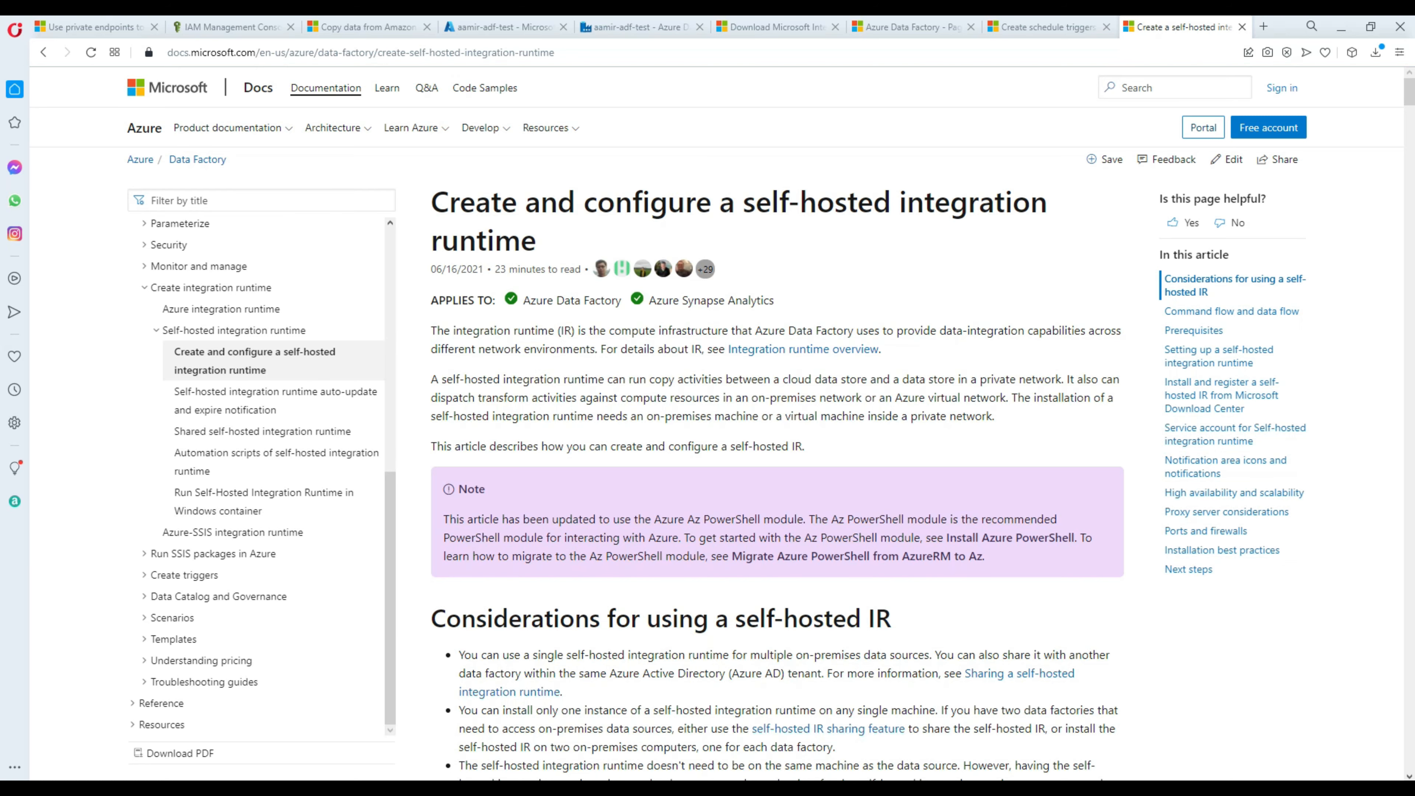
# Switch to the Notepad++ notes, review both tasks, and change "files" to "file" in item 2.
pyautogui.hotkey('alt', 'Tab')
pyautogui.click(432, 426)
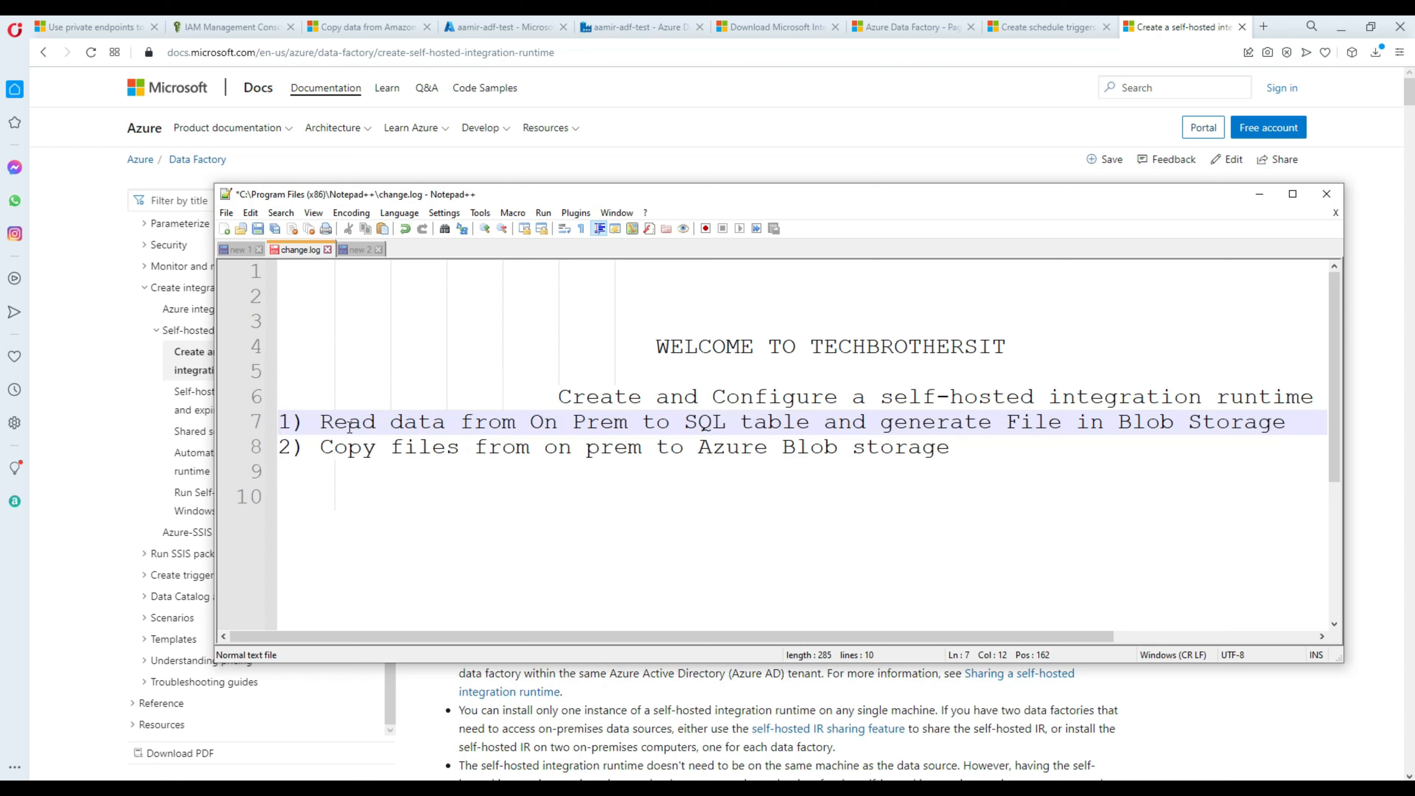
pyautogui.moveTo(320, 423); pyautogui.dragTo(1290, 419)
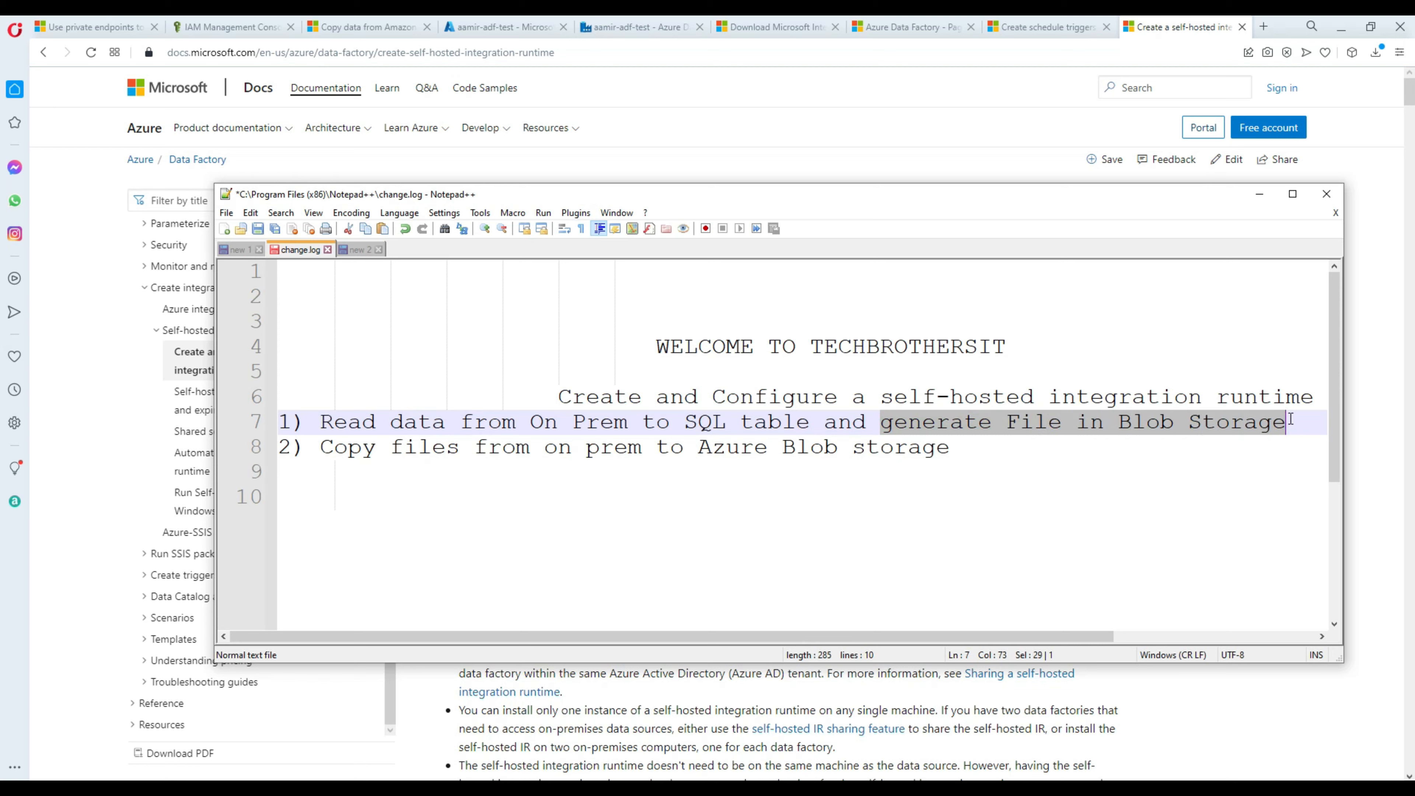
pyautogui.click(1203, 423)
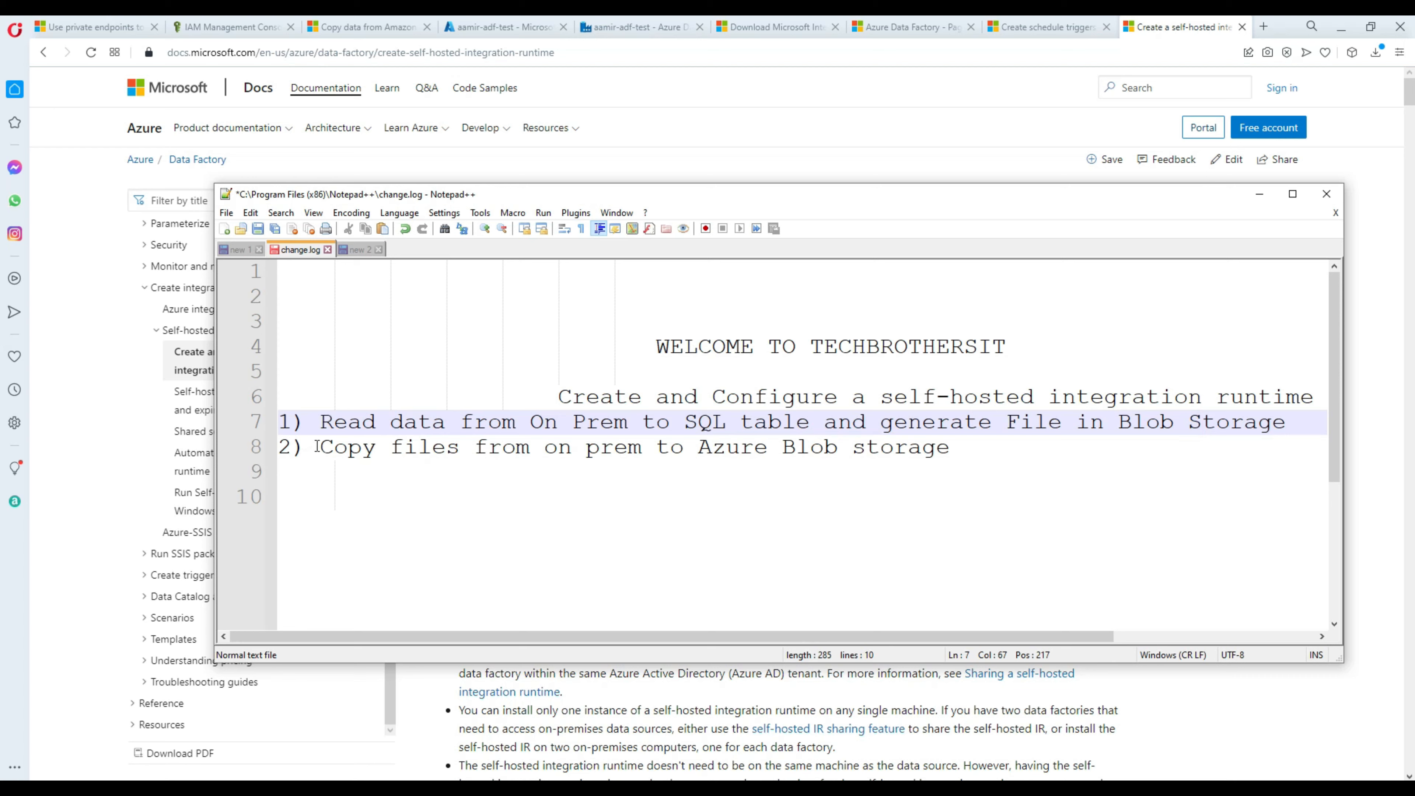
pyautogui.moveTo(319, 447); pyautogui.dragTo(439, 446)
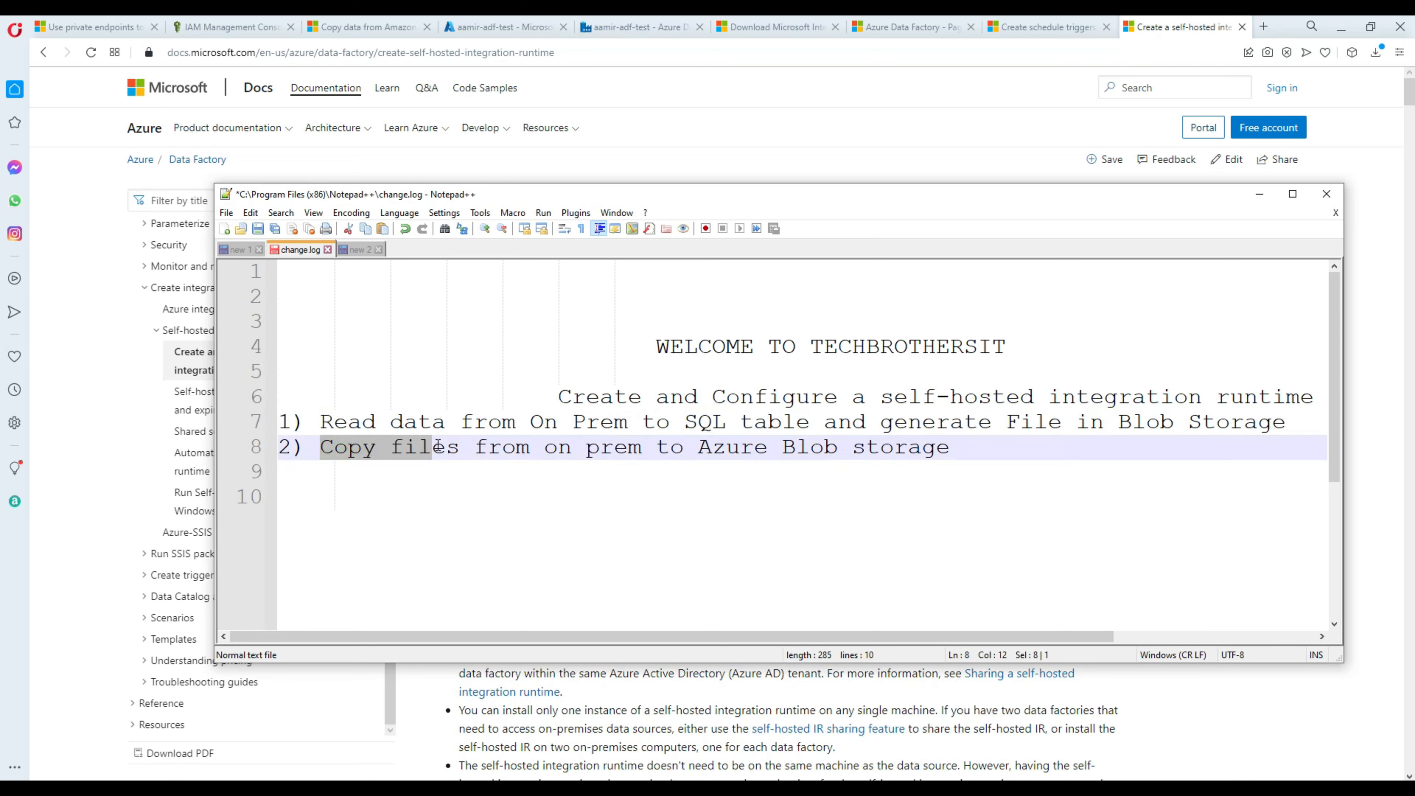
pyautogui.click(516, 448)
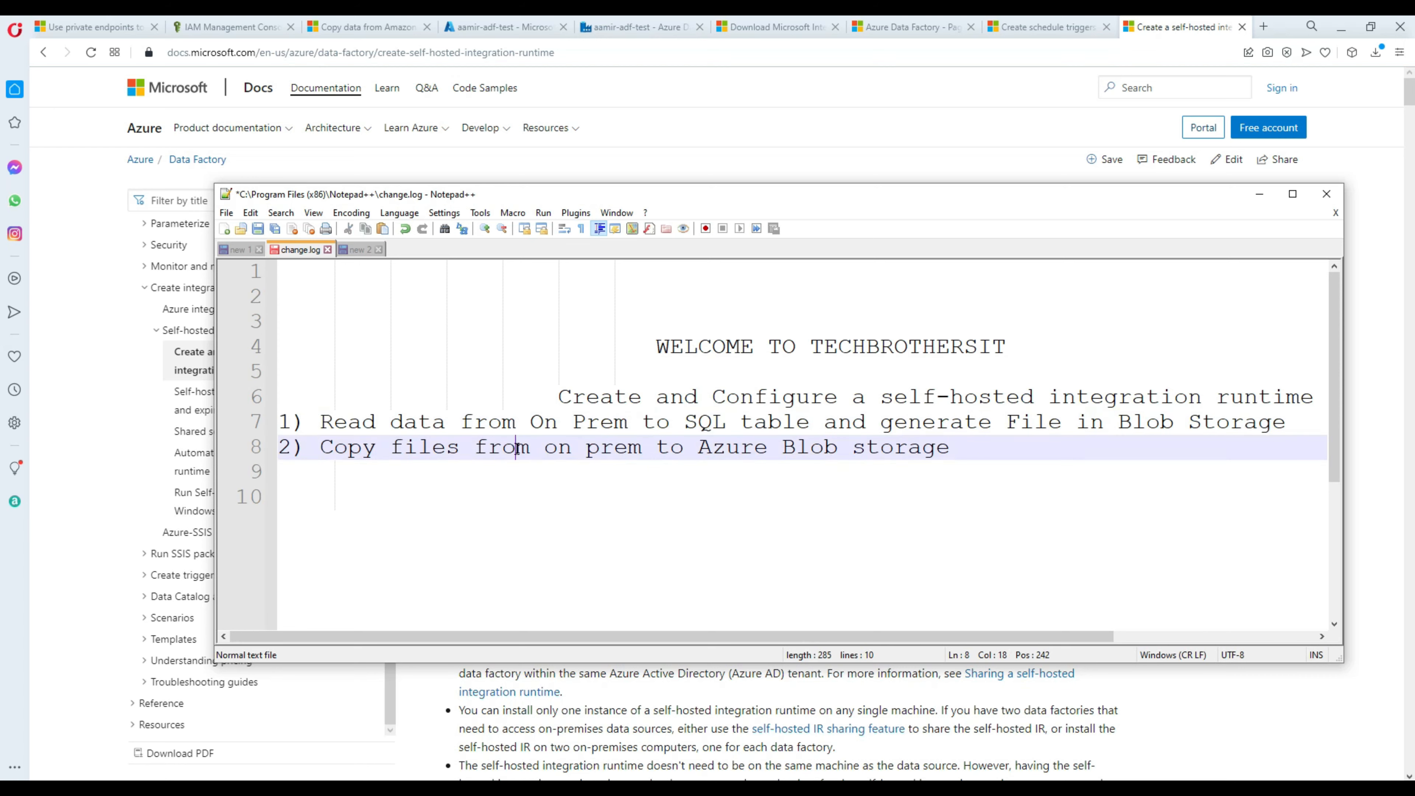
pyautogui.click(462, 450)
pyautogui.press('BackSpace')
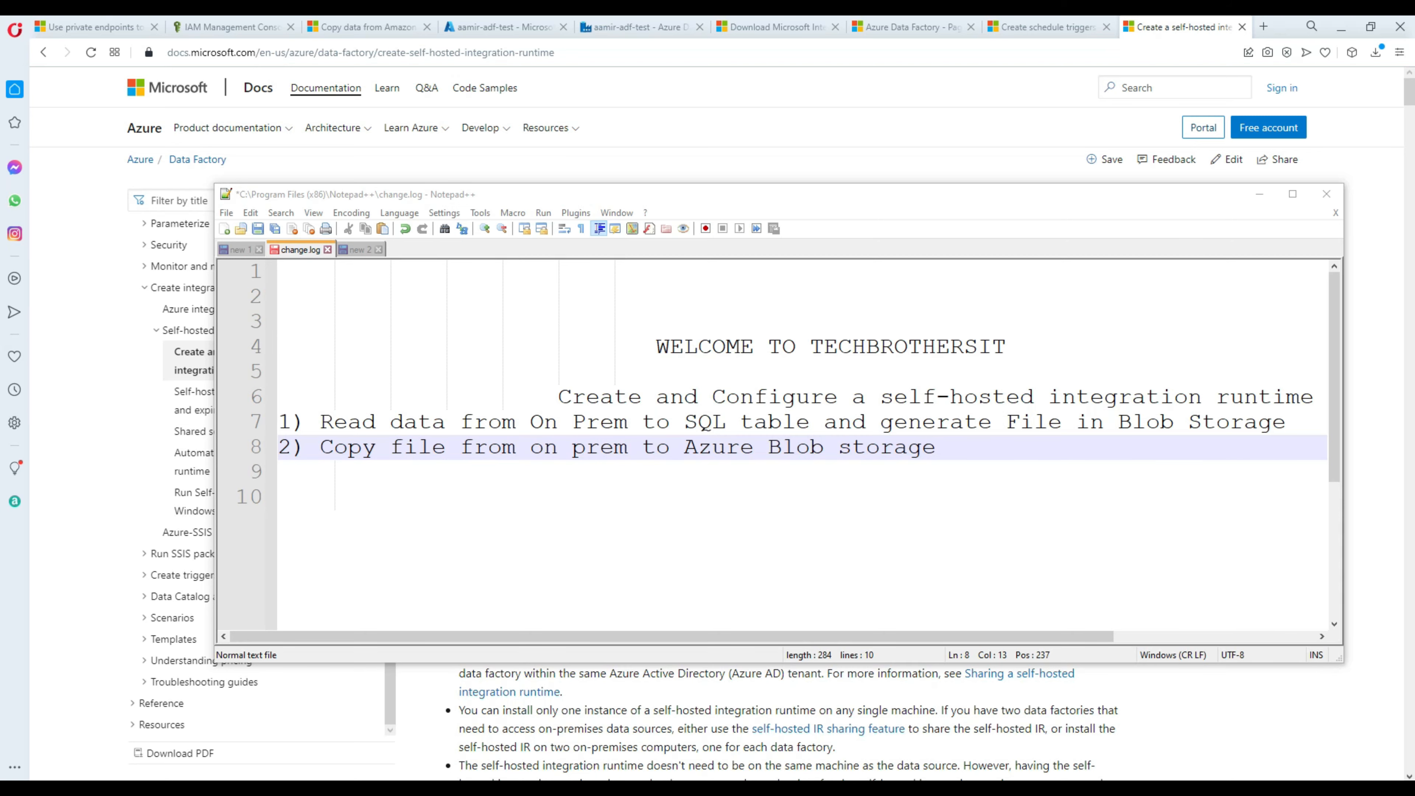
# Switch to File Explorer and view the on-premises files in the Desktop ADF folder.
pyautogui.moveTo(1414, 61); pyautogui.dragTo(633, 133)
pyautogui.click(633, 330)
pyautogui.click(578, 259)
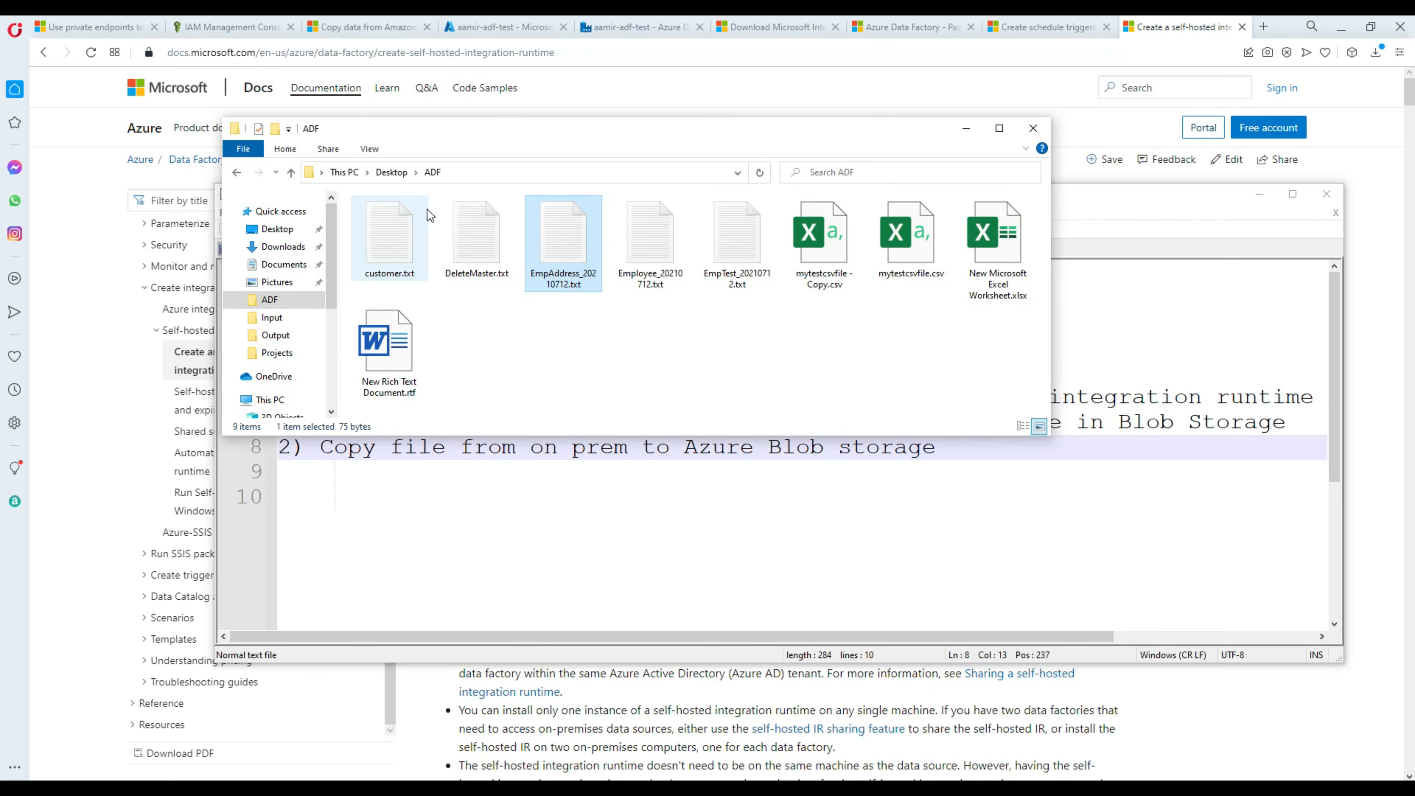
# Return to the notes and review both tasks and the heading about creating and configuring a self-hosted integration runtime.
pyautogui.click(943, 453)
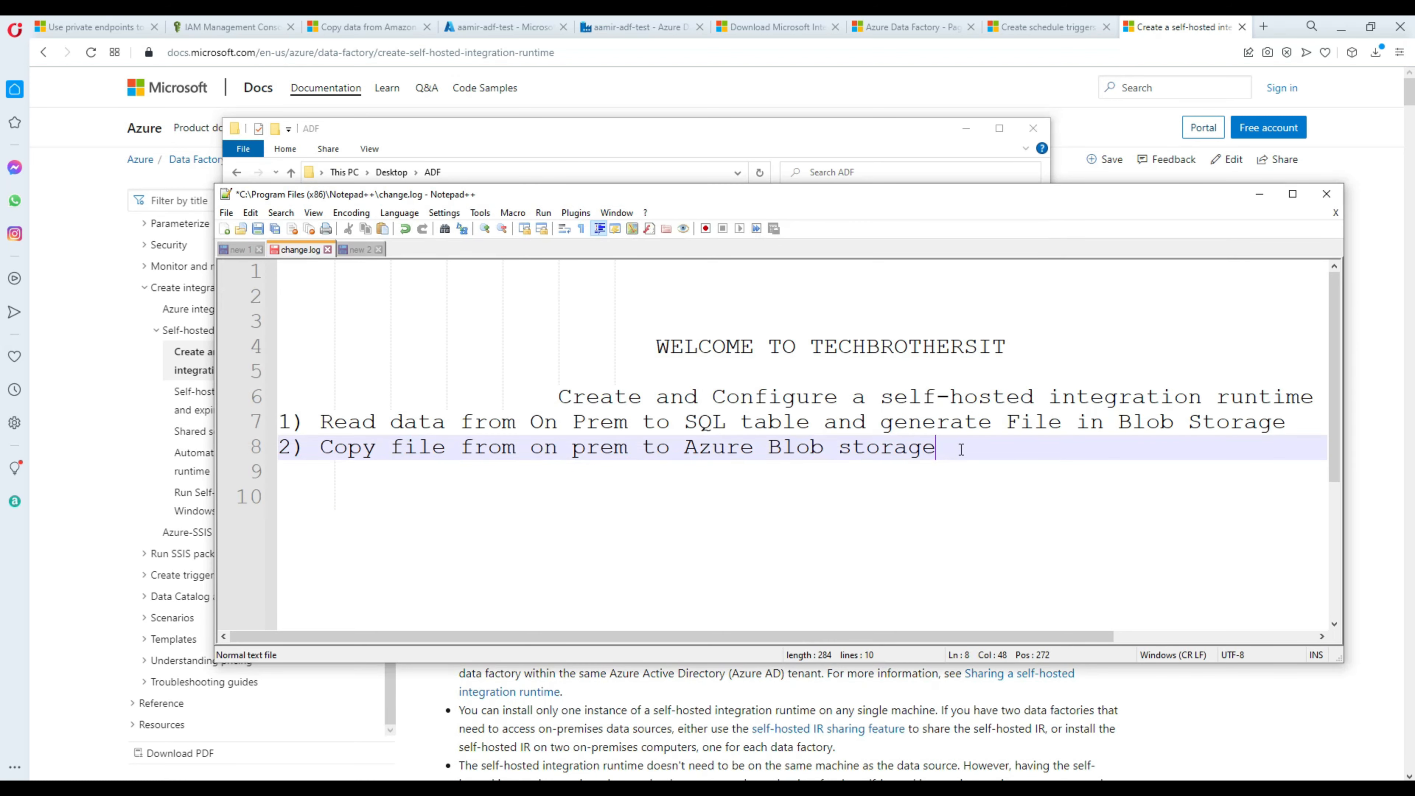
pyautogui.moveTo(961, 449); pyautogui.dragTo(375, 417)
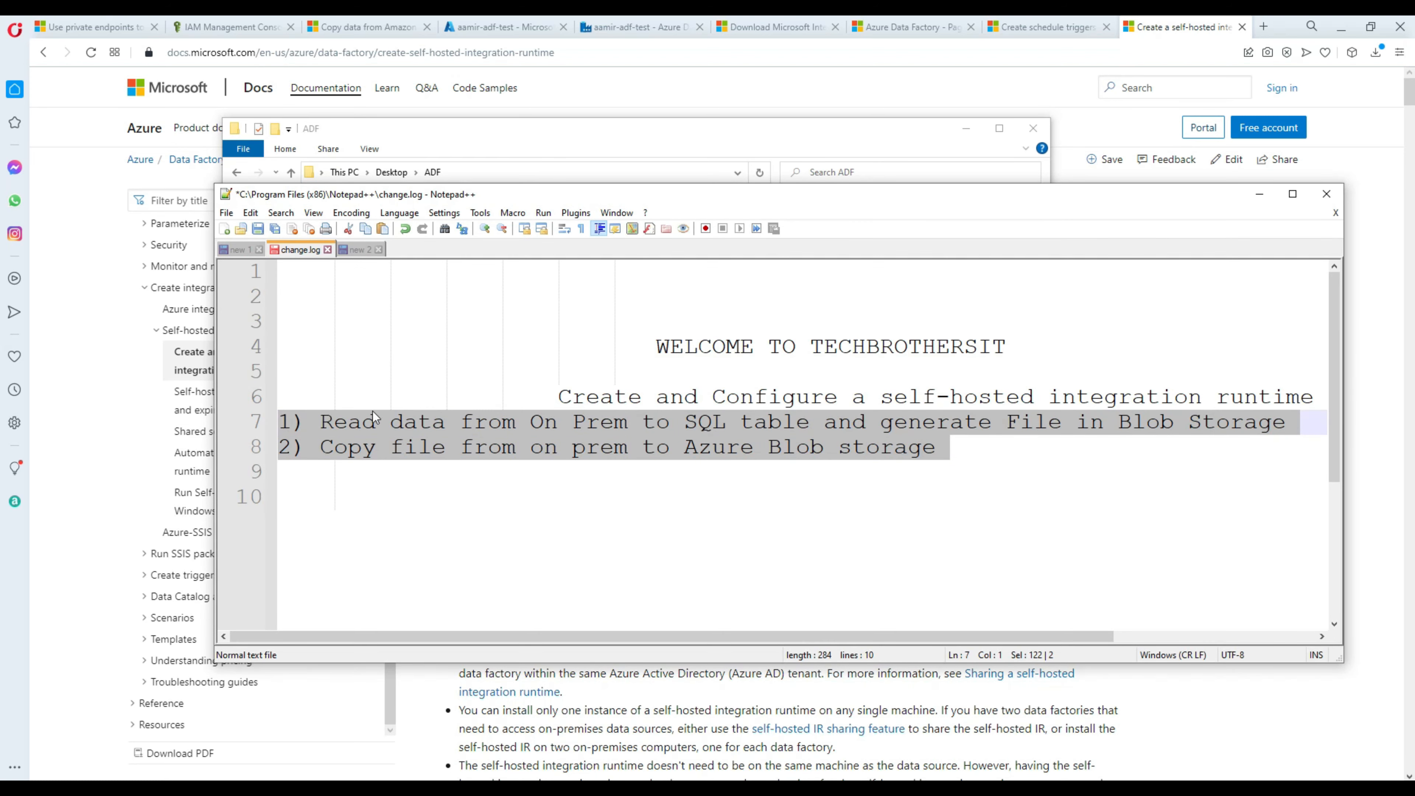
pyautogui.click(563, 399)
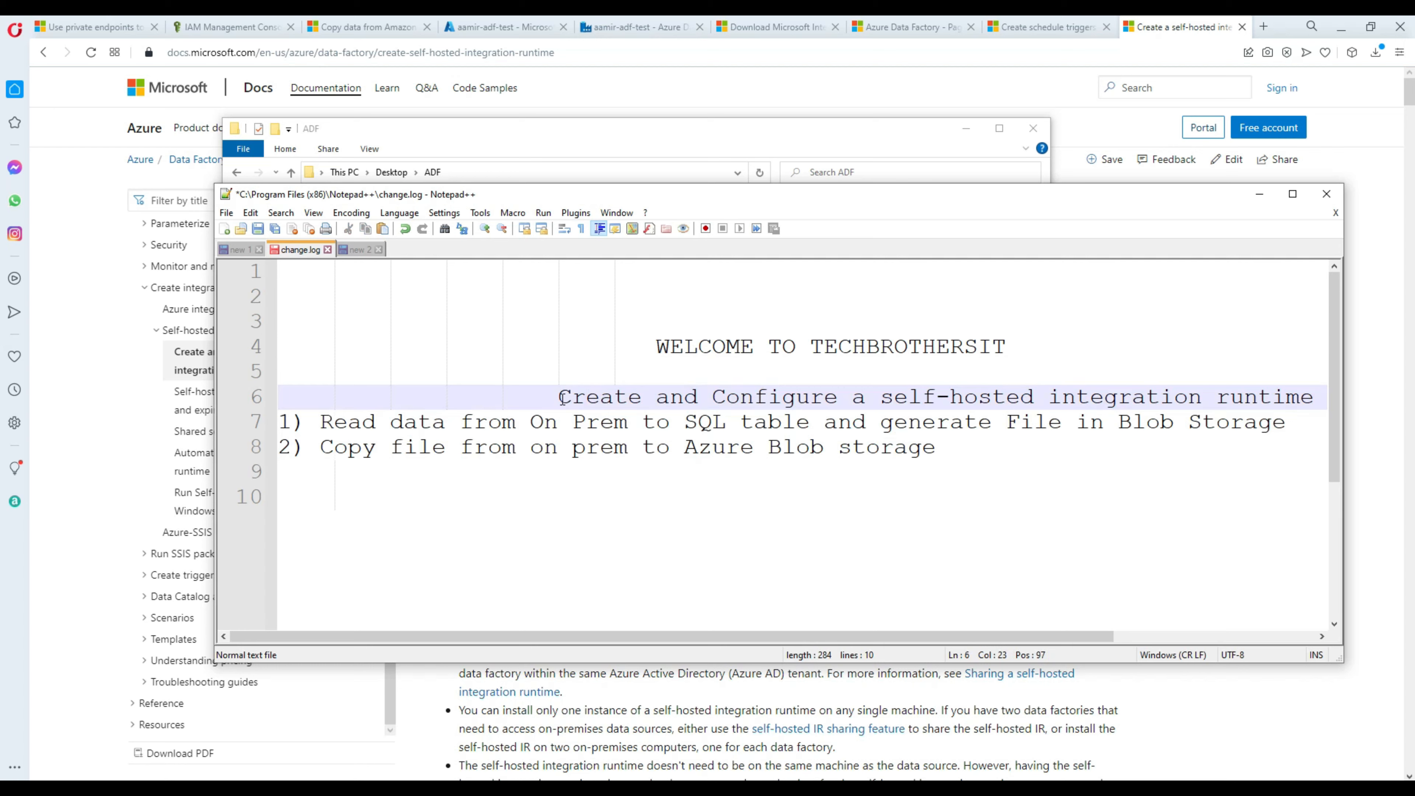
pyautogui.moveTo(564, 398); pyautogui.dragTo(712, 398)
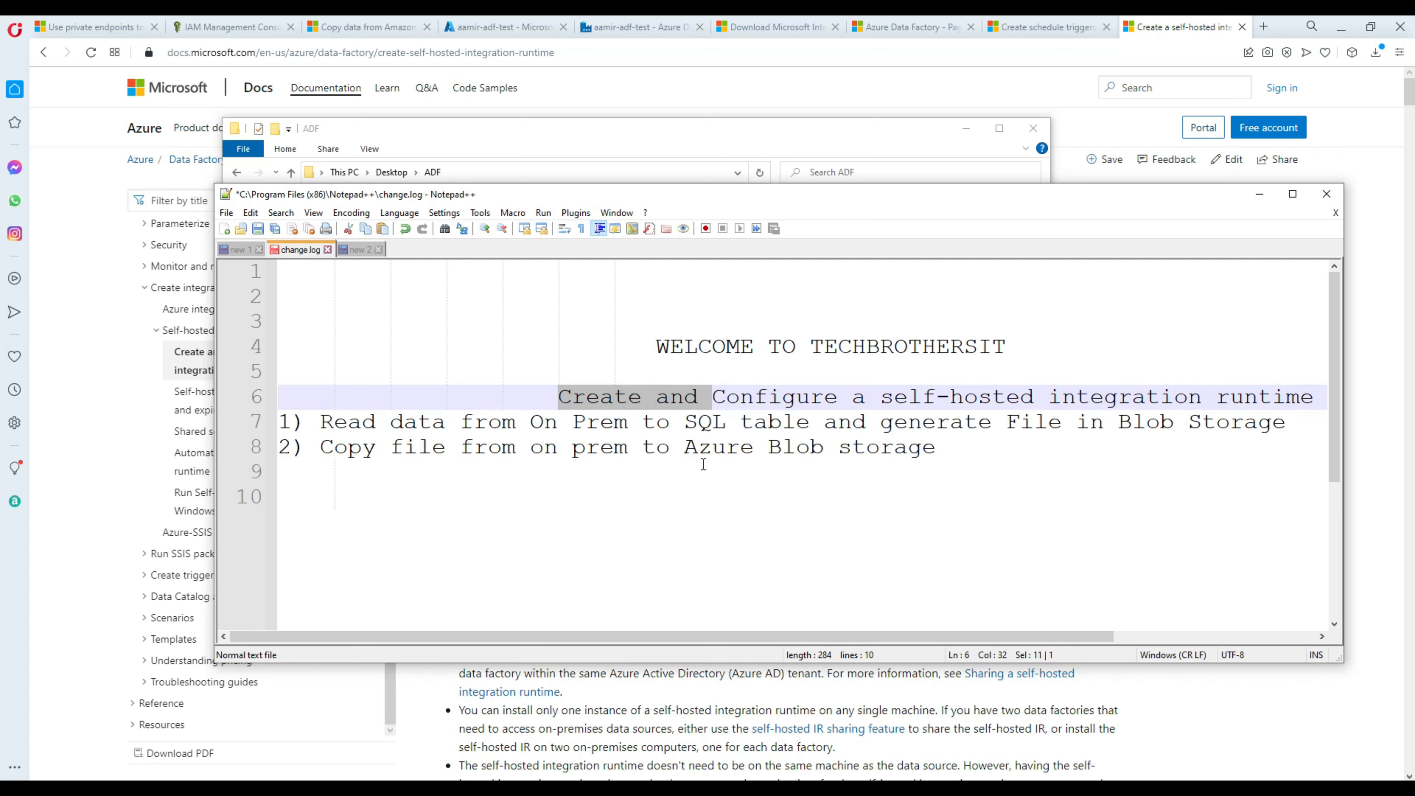
# Switch to the data factory in Azure Data Factory Studio and start creating a new integration runtime from its management section.
pyautogui.click(649, 29)
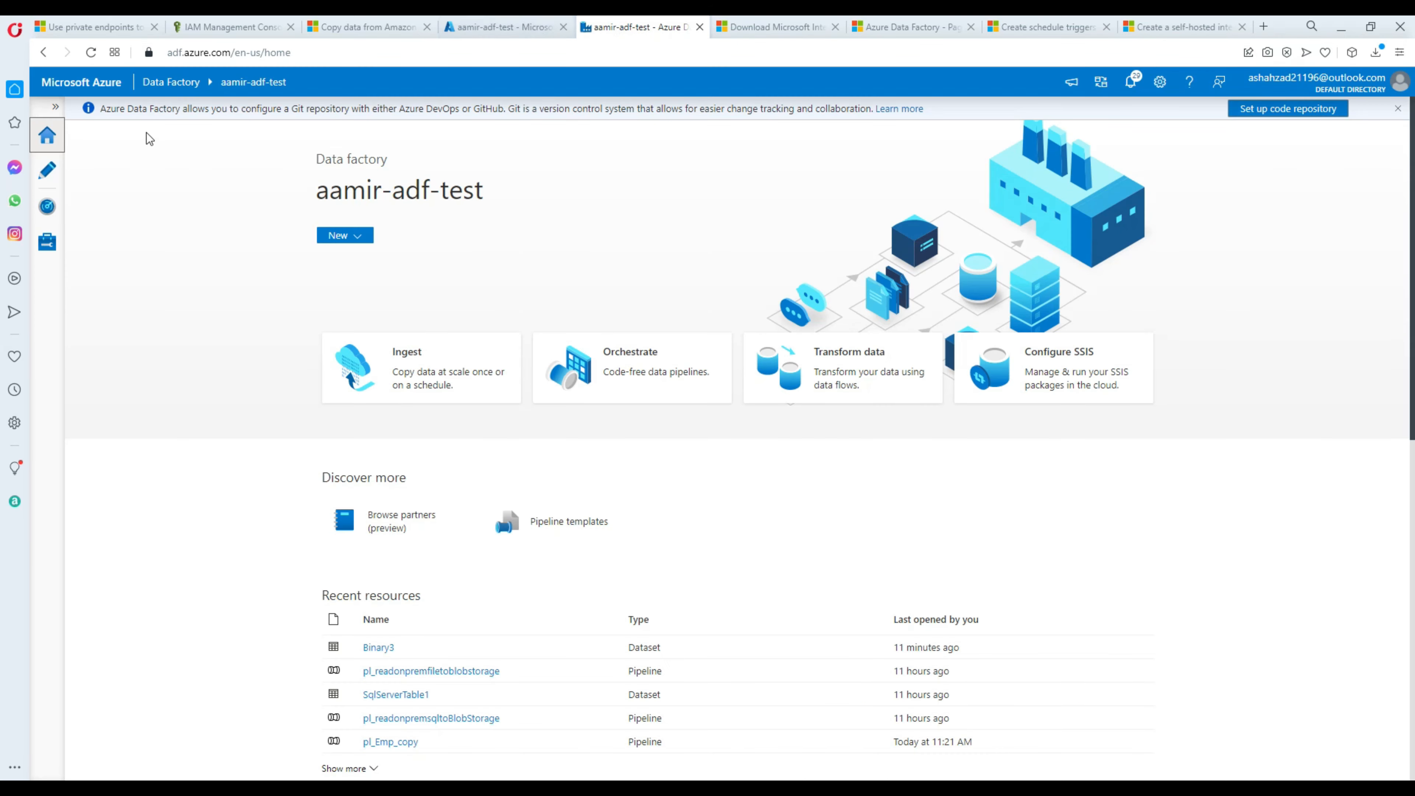
pyautogui.click(47, 241)
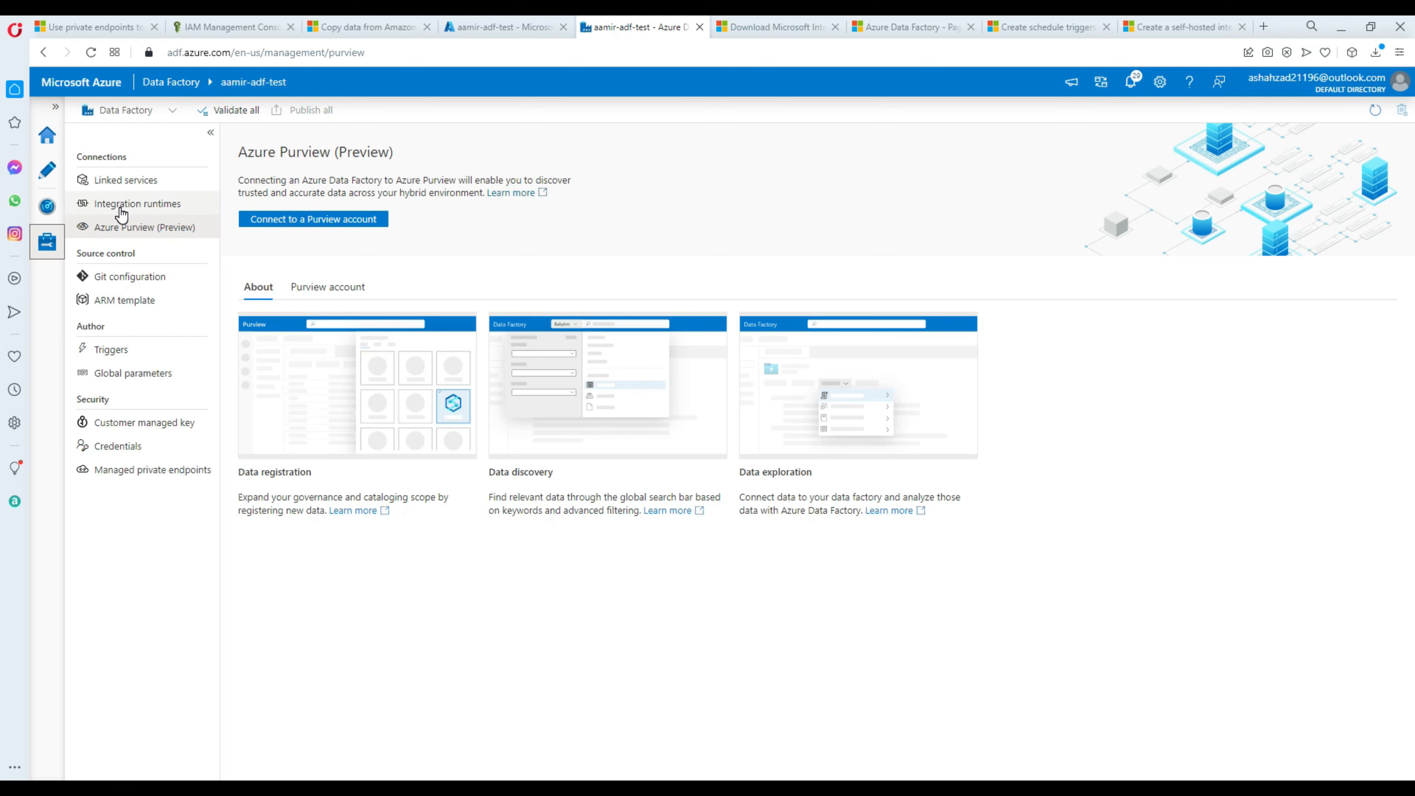
pyautogui.click(134, 208)
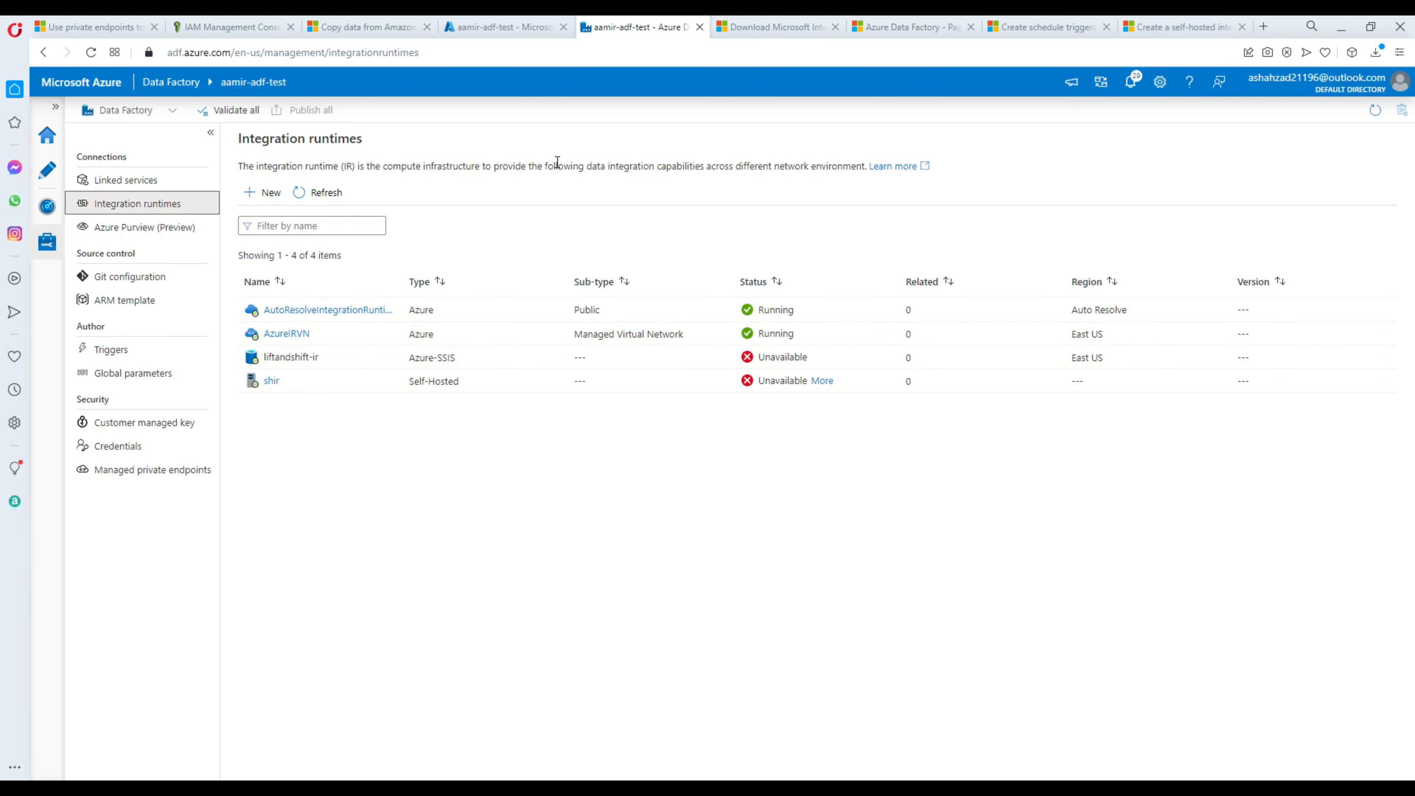
pyautogui.click(259, 203)
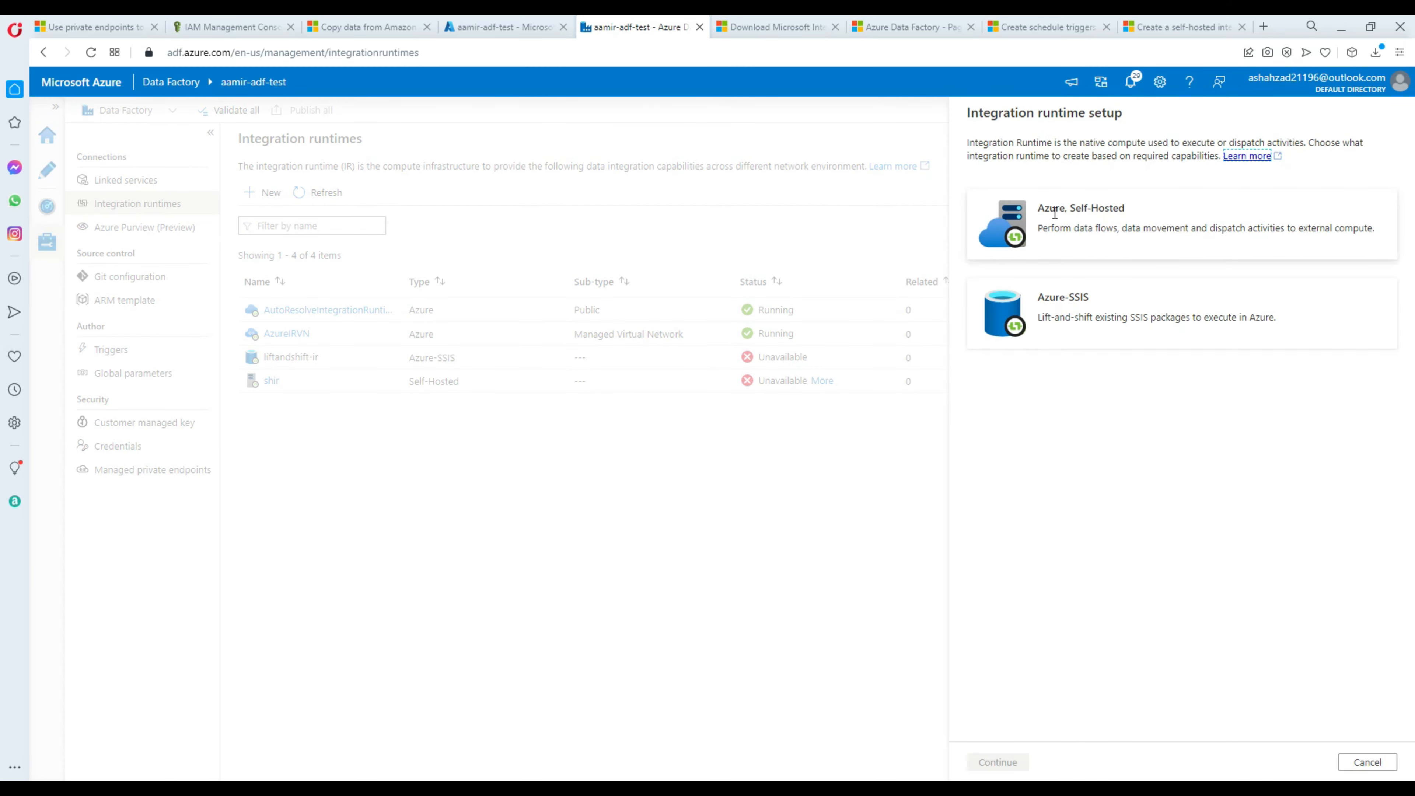
# Choose the Azure, Self-Hosted integration runtime type and continue to the network environment options.
pyautogui.moveTo(1038, 208); pyautogui.dragTo(1064, 208)
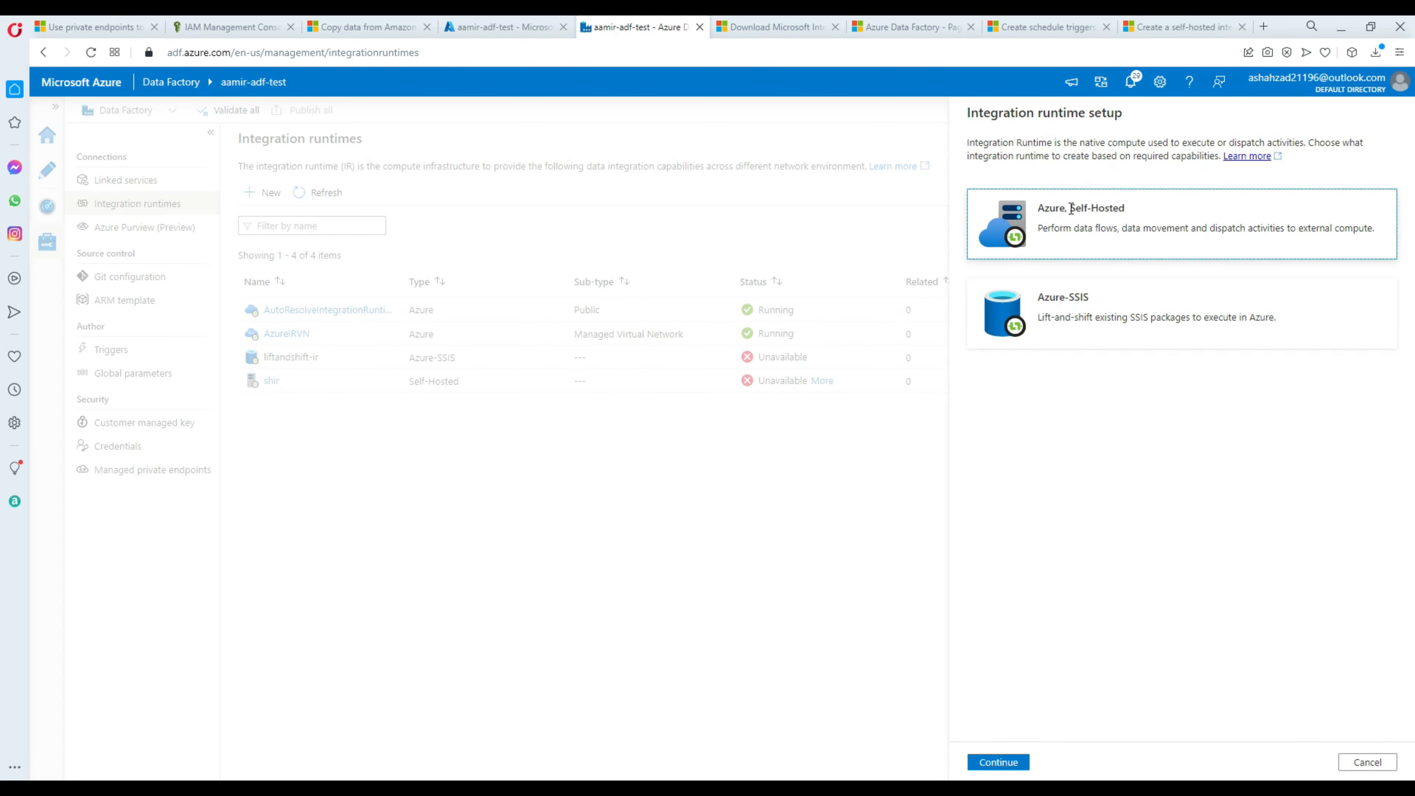
pyautogui.doubleClick(1072, 208)
pyautogui.click(1050, 208)
pyautogui.doubleClick(1053, 208)
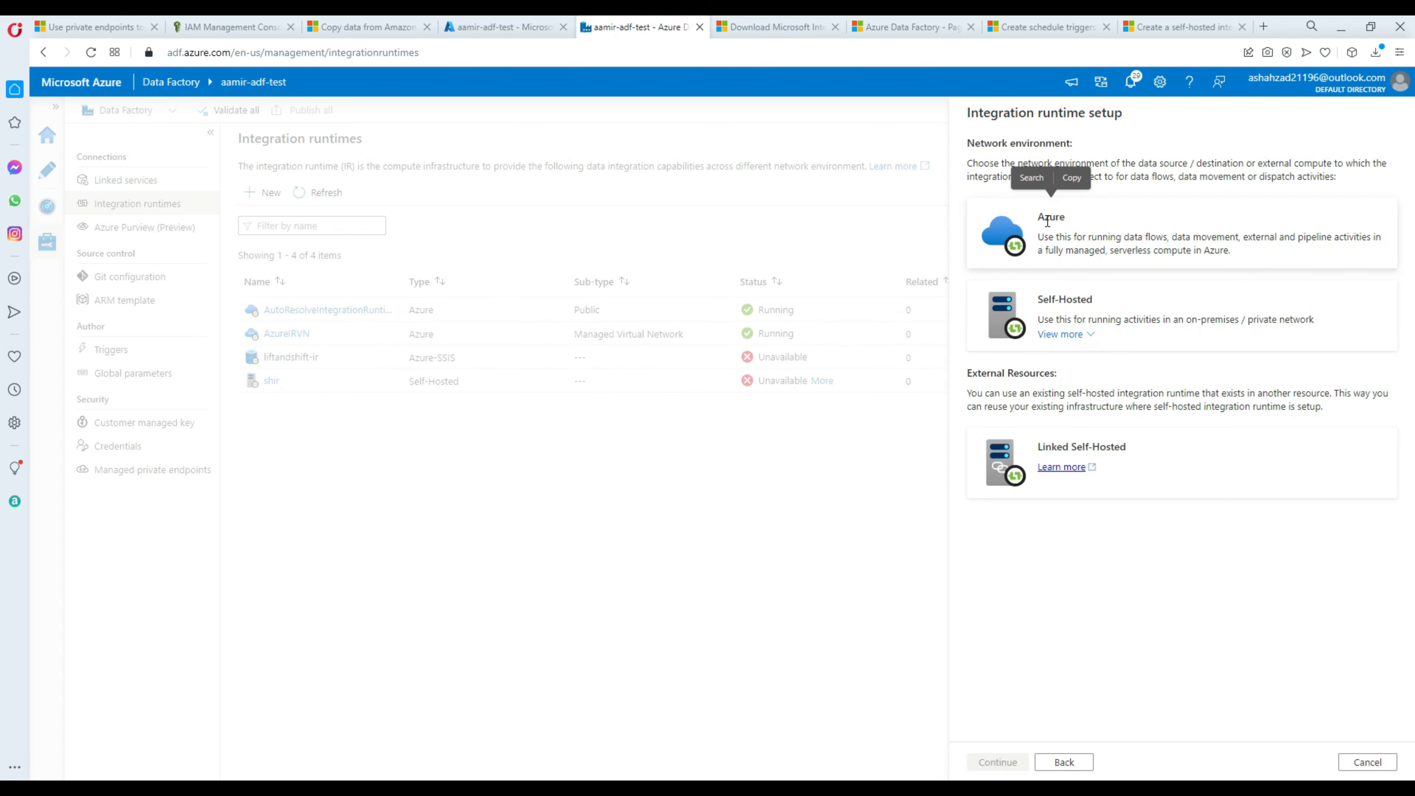
pyautogui.click(1046, 218)
pyautogui.doubleClick(1045, 218)
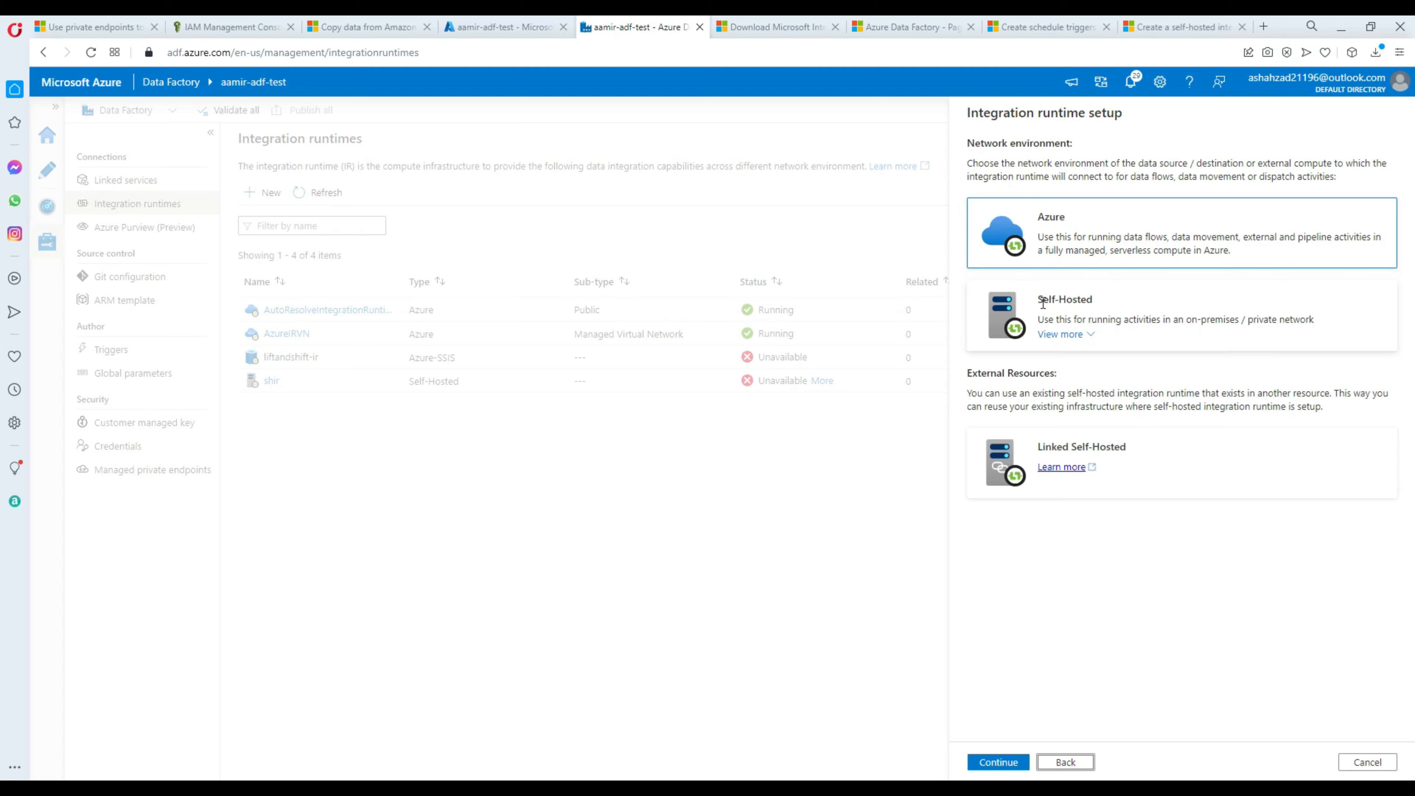
pyautogui.click(1045, 768)
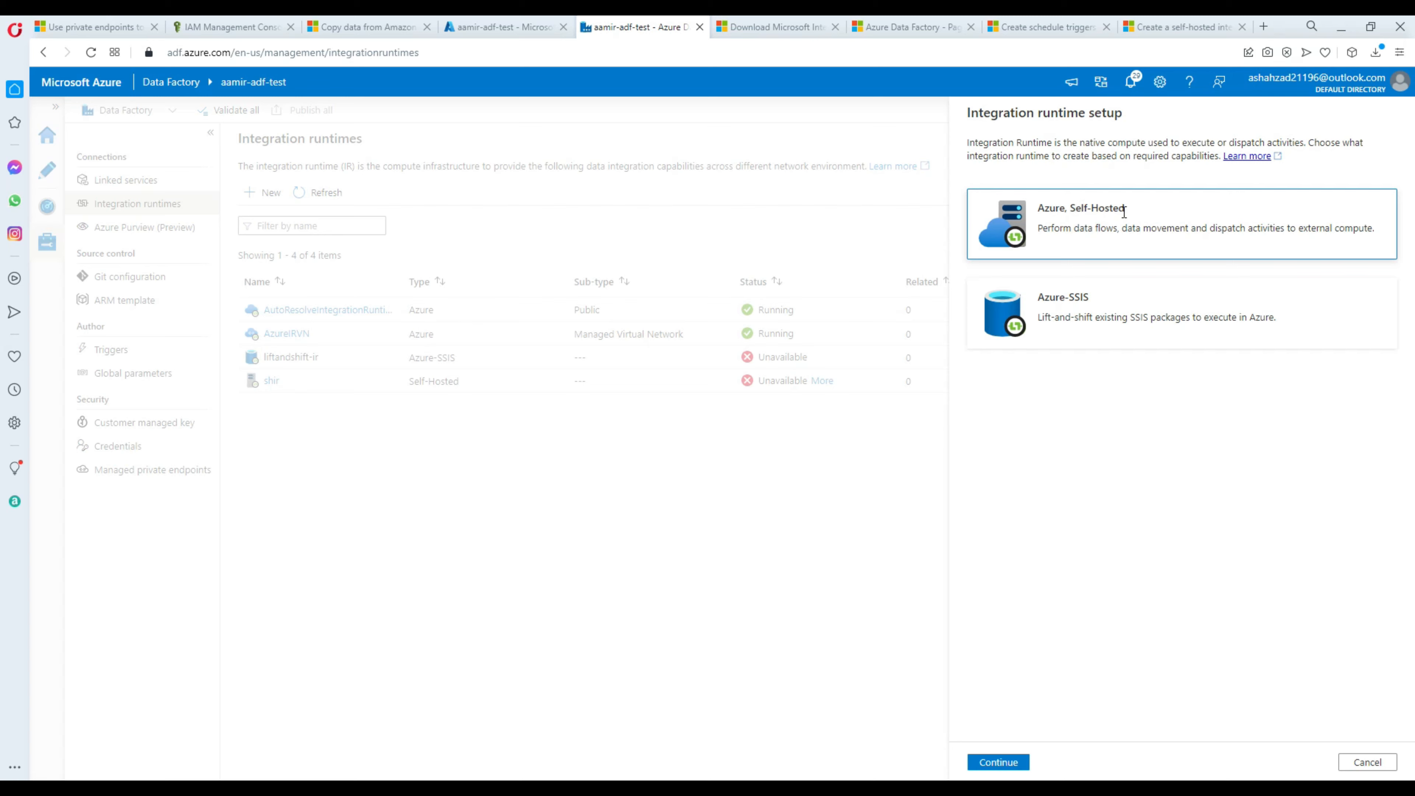
# Continue with the Azure, Self-Hosted runtime type and choose the Self-Hosted network environment for it.
pyautogui.moveTo(1128, 210); pyautogui.dragTo(1073, 205)
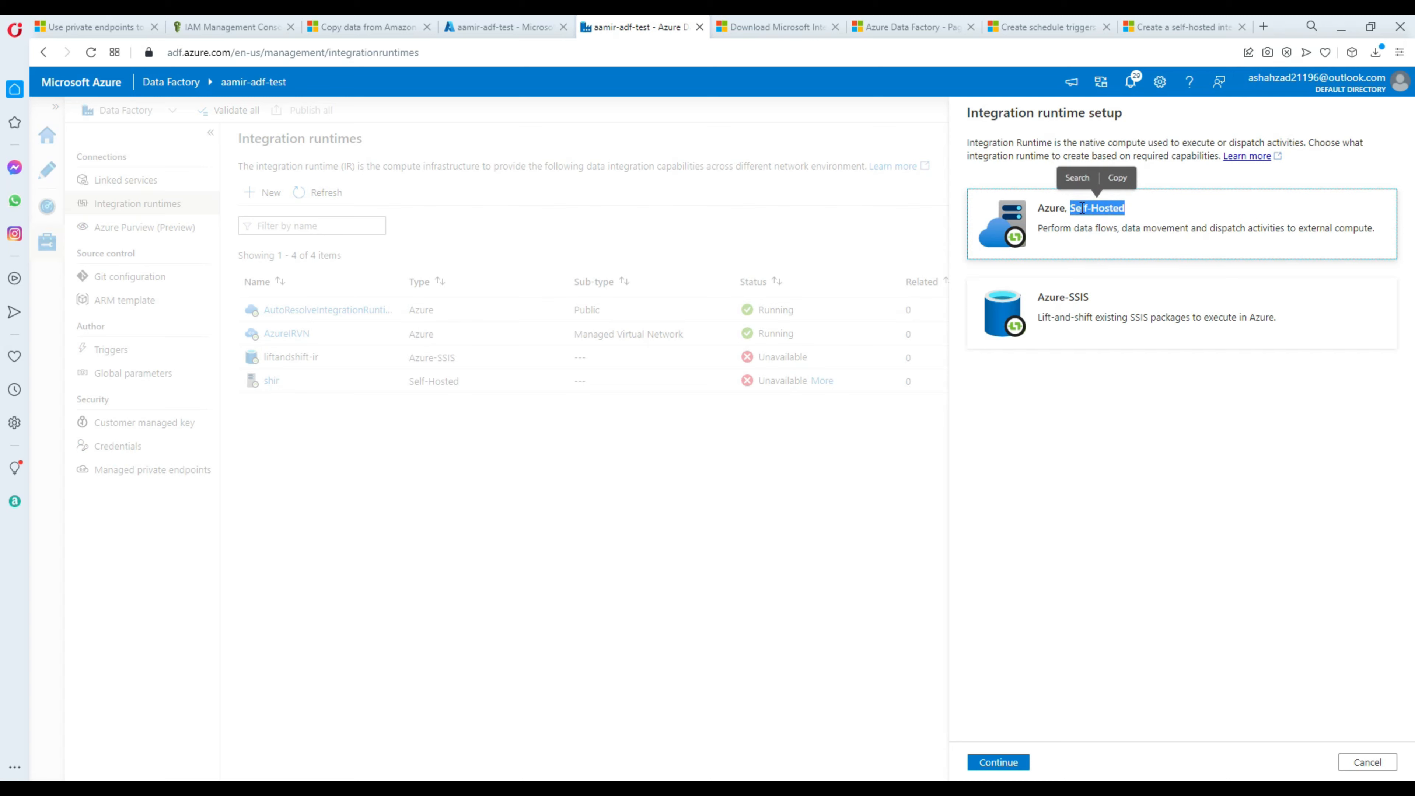
pyautogui.click(1089, 208)
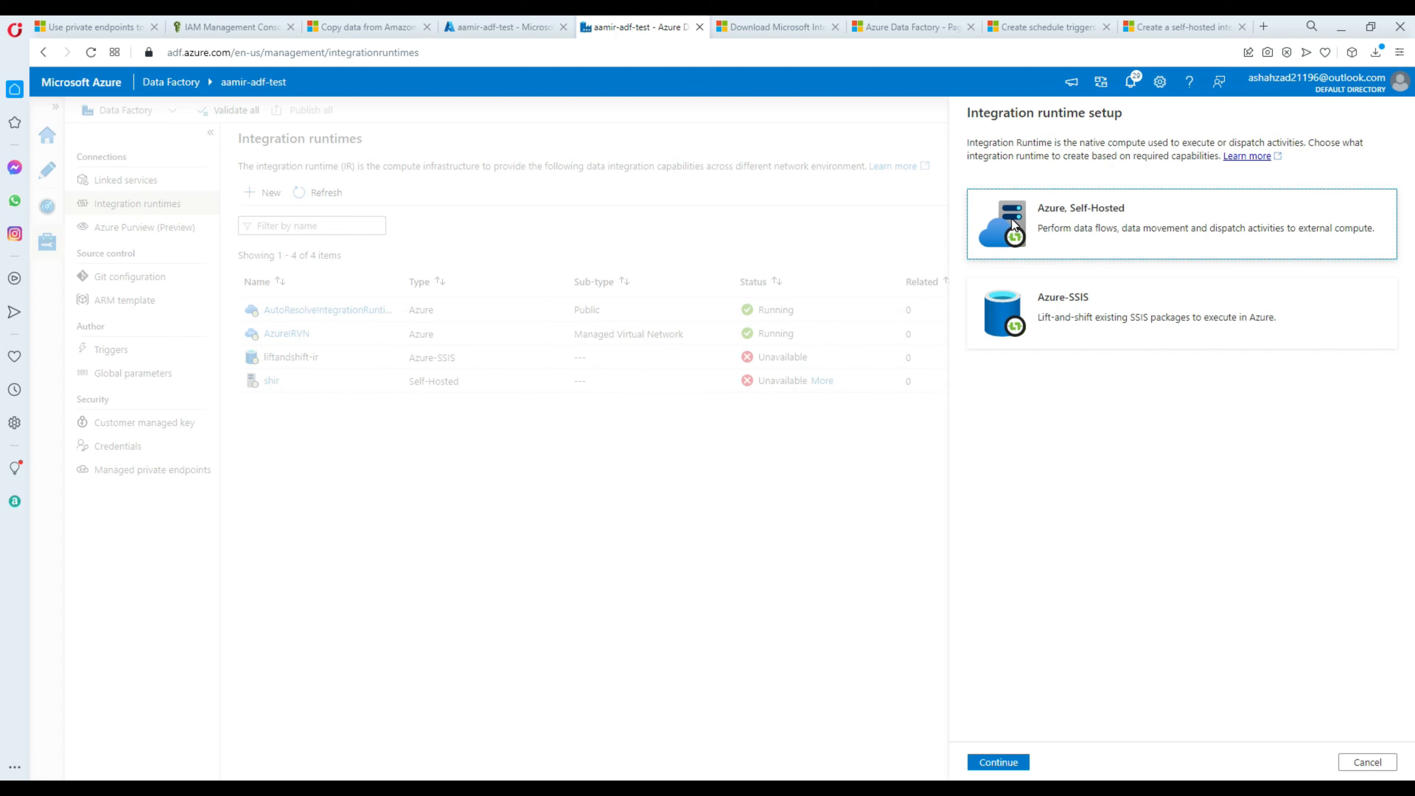
pyautogui.click(985, 762)
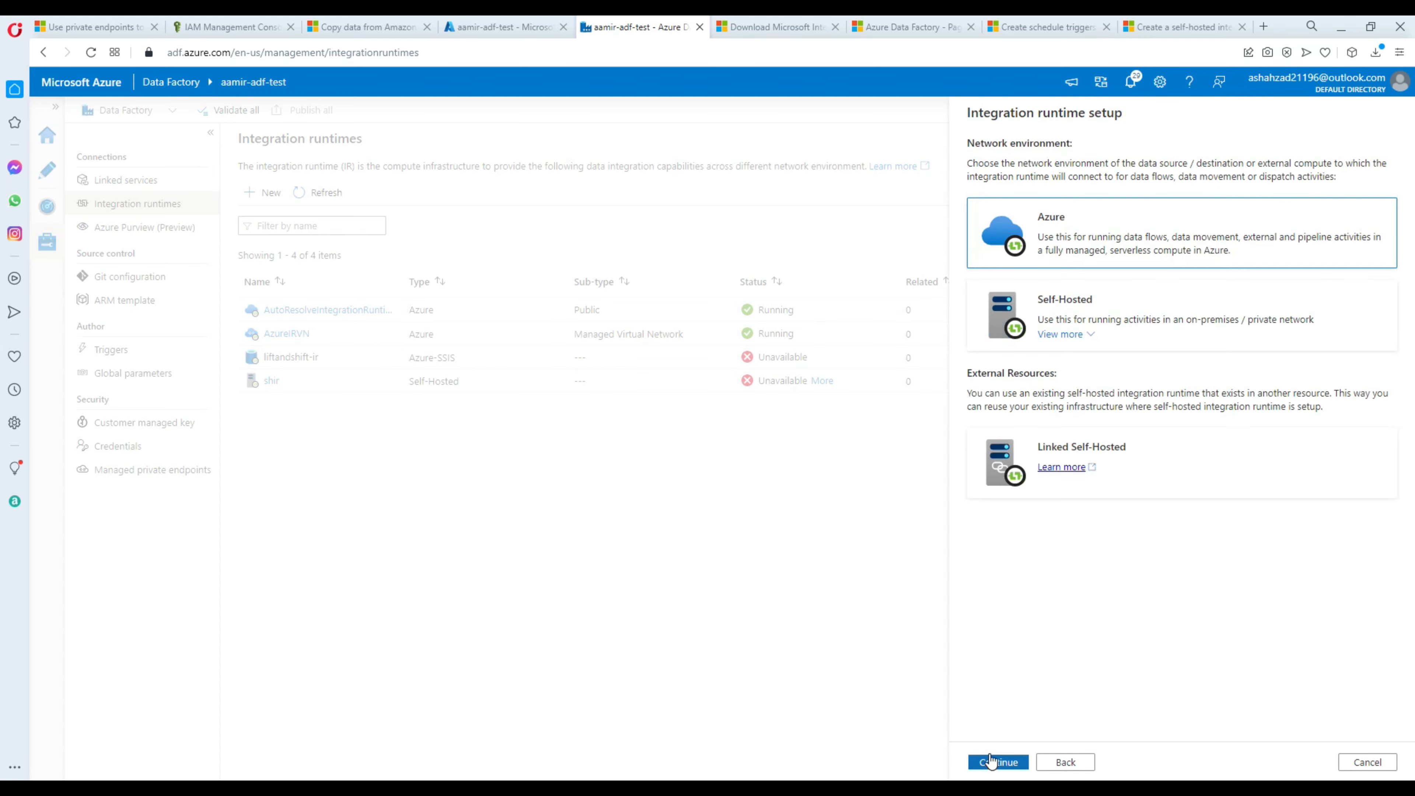
pyautogui.click(1017, 305)
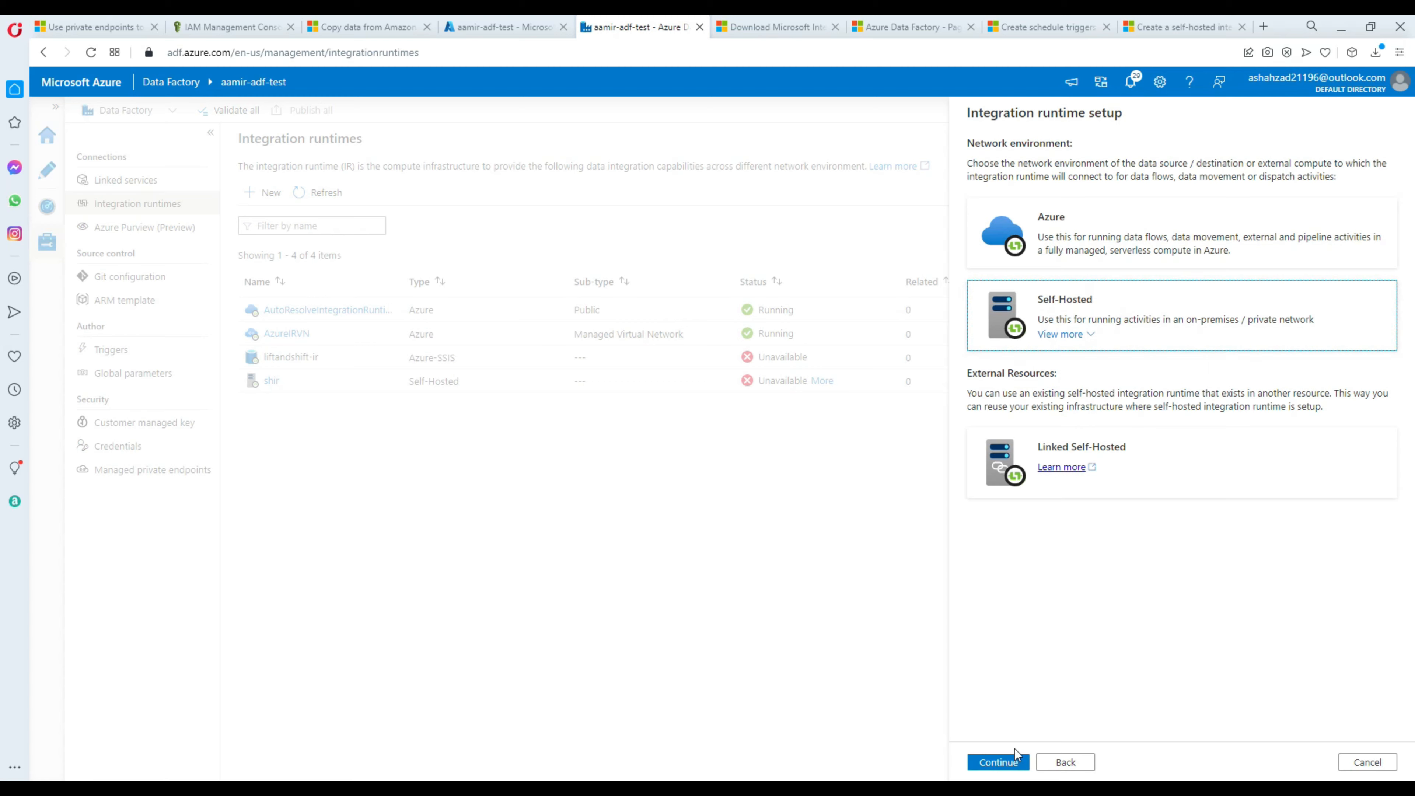
pyautogui.click(1015, 761)
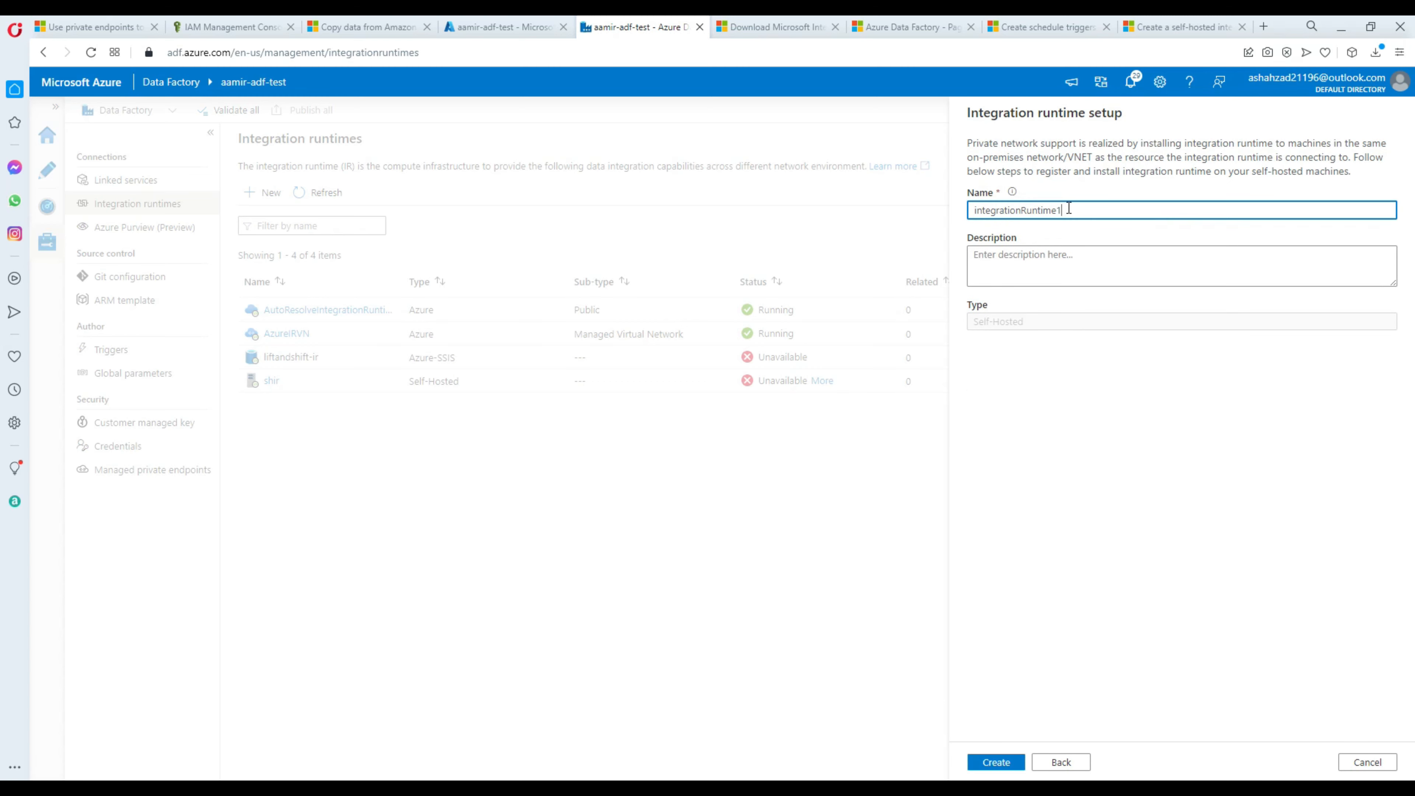
# Name the new integration runtime selfhostedIR.
pyautogui.moveTo(1068, 209); pyautogui.dragTo(940, 225)
pyautogui.write('se')
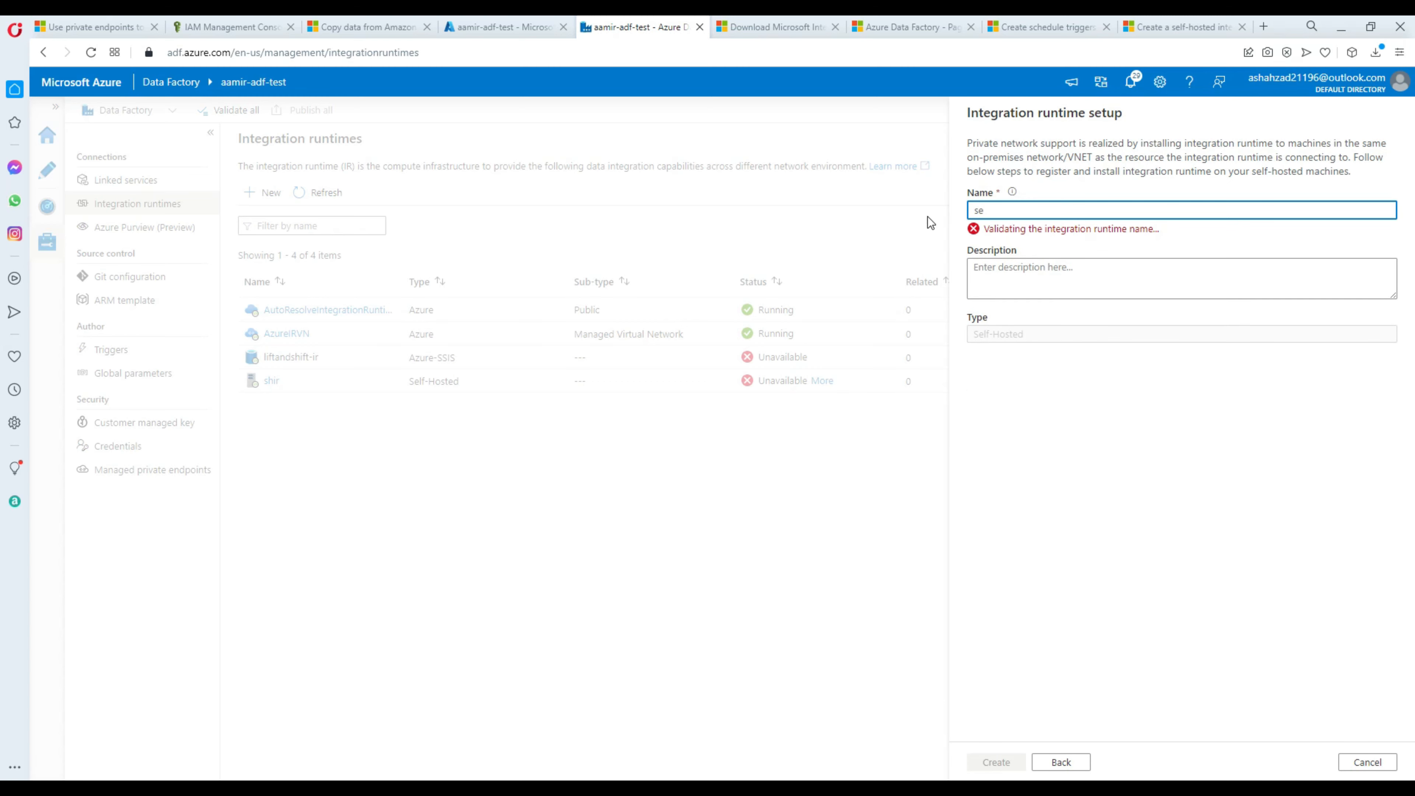
pyautogui.write('lfhosted-ir')
pyautogui.press('BackSpace')
pyautogui.press('BackSpace')
pyautogui.press('BackSpace')
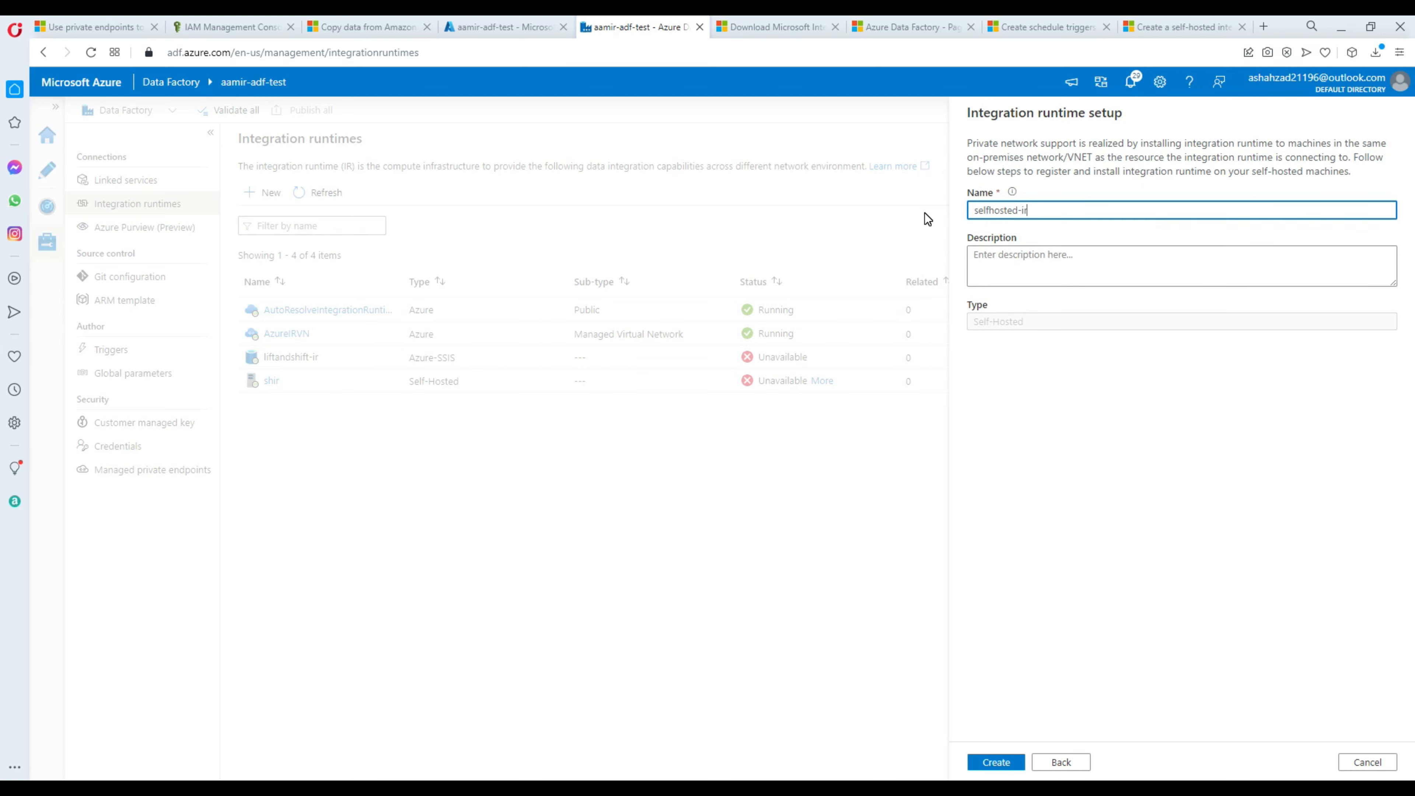
pyautogui.write('_')
pyautogui.click(1022, 211)
pyautogui.press('BackSpace')
pyautogui.write('IR')
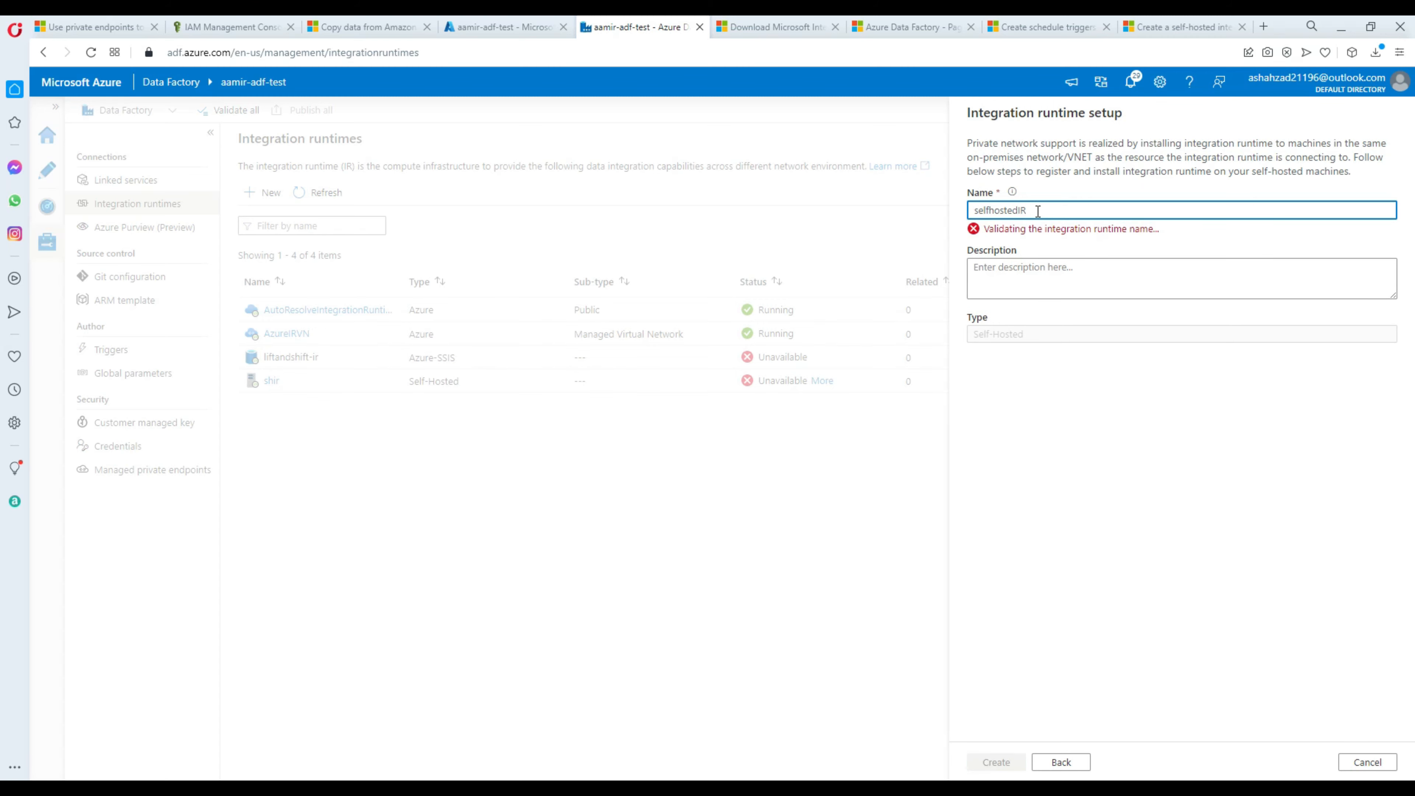
# Add the description "SElf hosted TechbrothersIT IR Demo" and create the integration runtime.
pyautogui.click(1026, 269)
pyautogui.write('SElf ho')
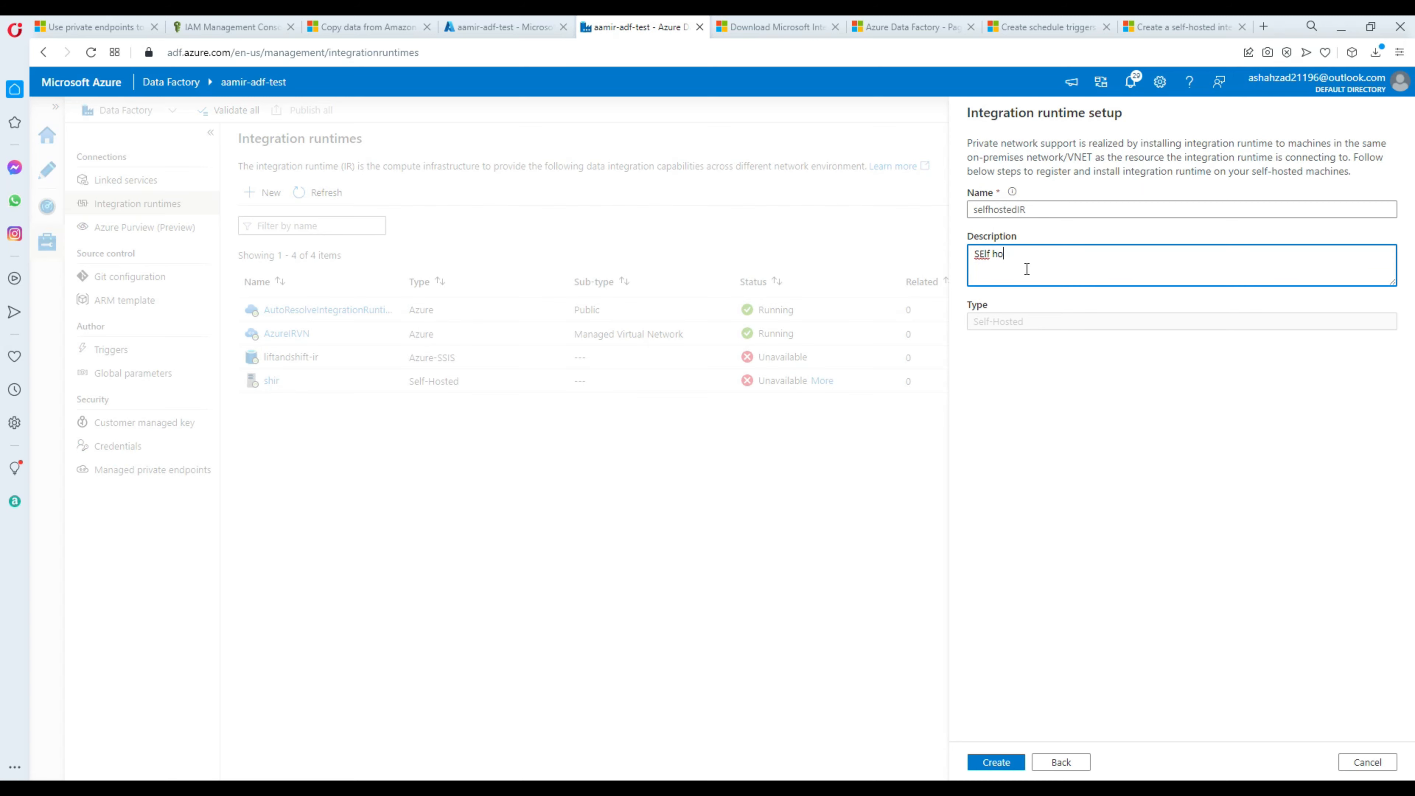
pyautogui.write('sted TechbrothersIT IR Demo')
pyautogui.click(997, 768)
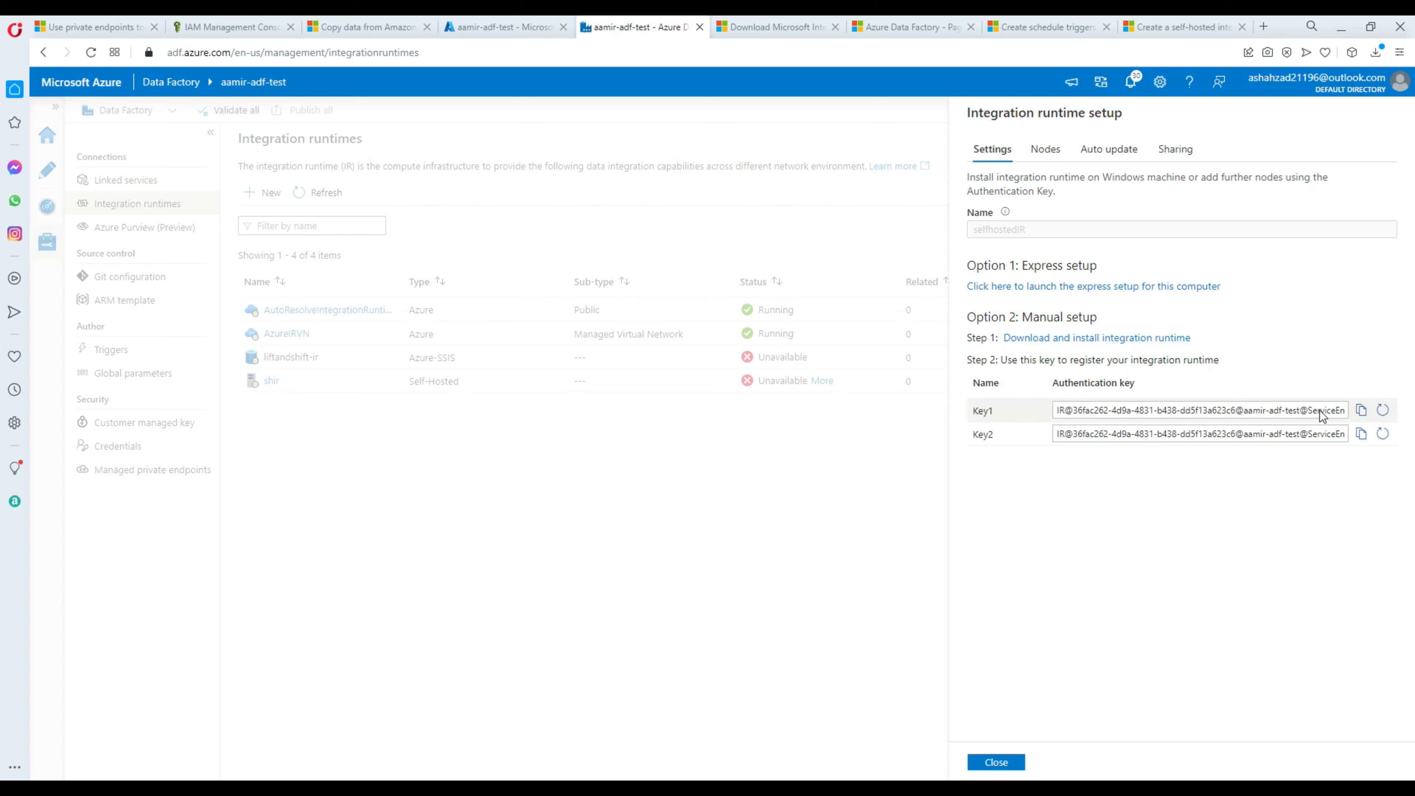
# Review the new runtime's nodes, auto-update and sharing options, and return to its setup options and authentication keys.
pyautogui.click(1045, 153)
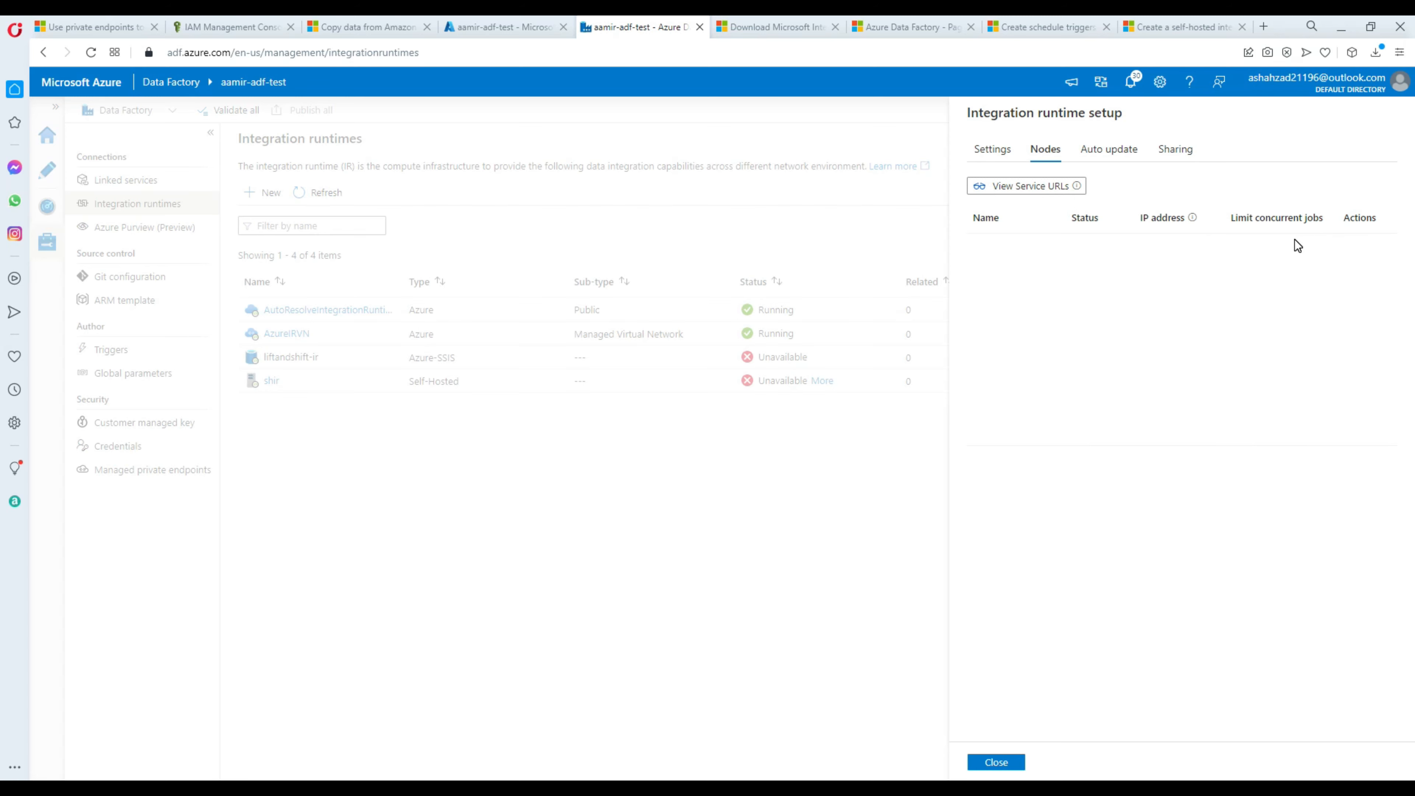
pyautogui.click(1110, 154)
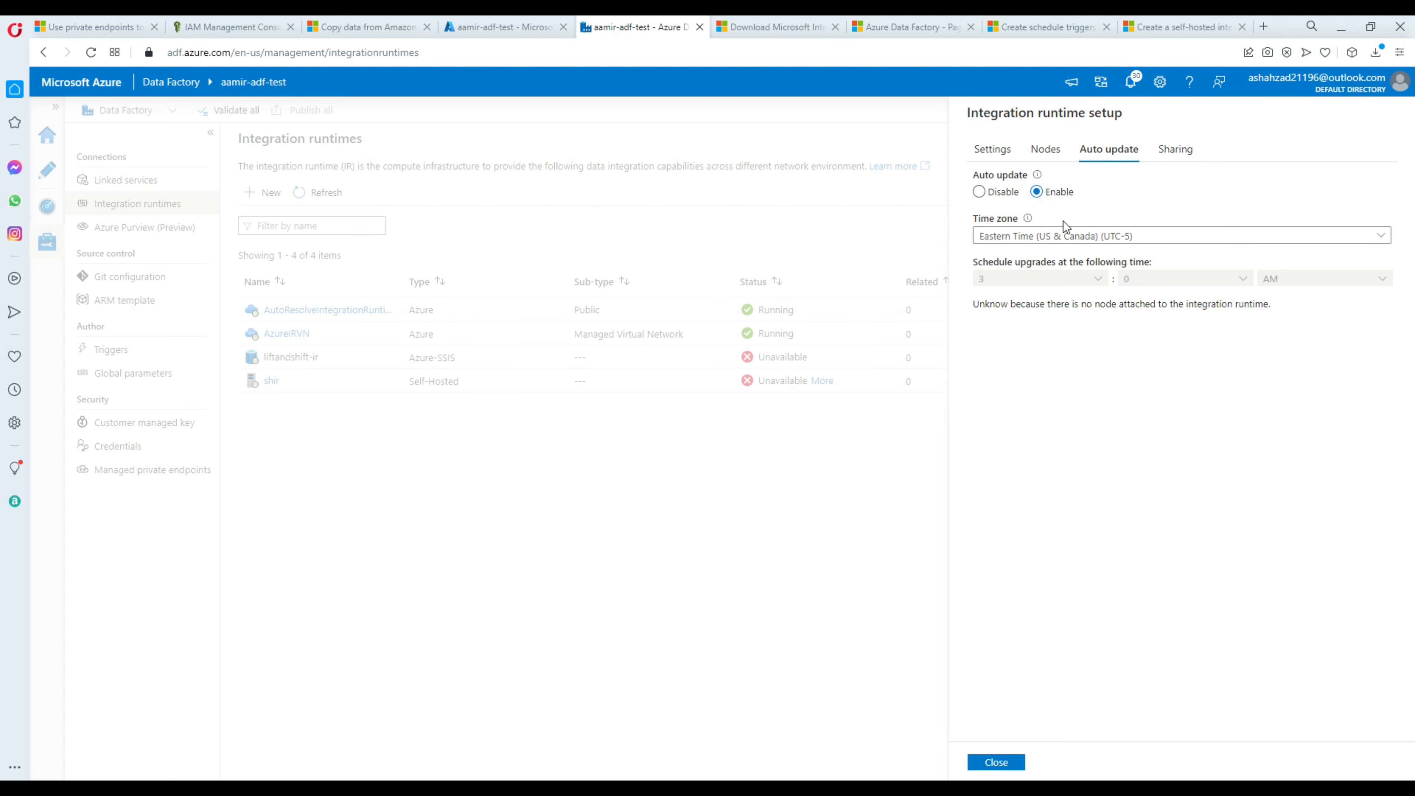
pyautogui.click(993, 198)
pyautogui.click(1036, 192)
pyautogui.click(1172, 157)
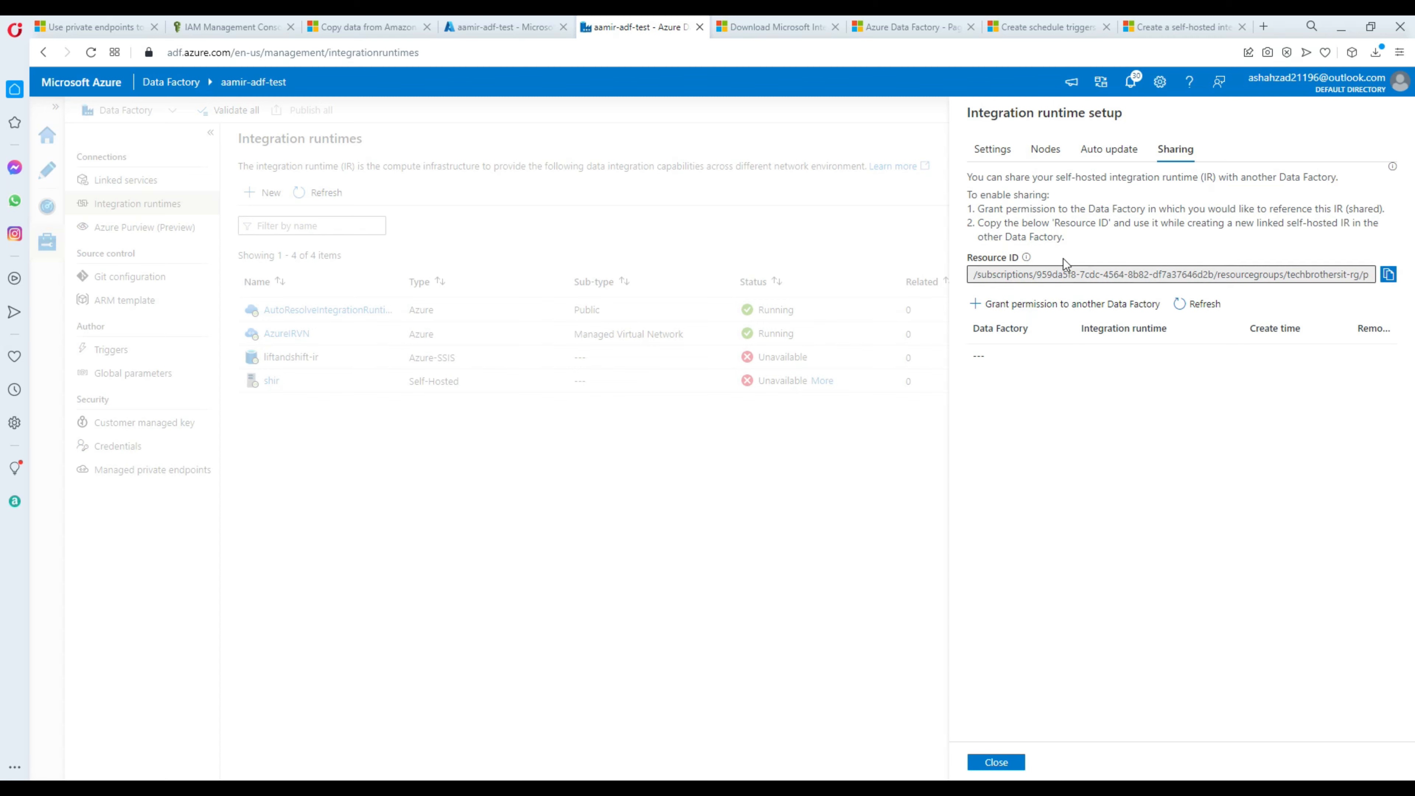
pyautogui.click(993, 149)
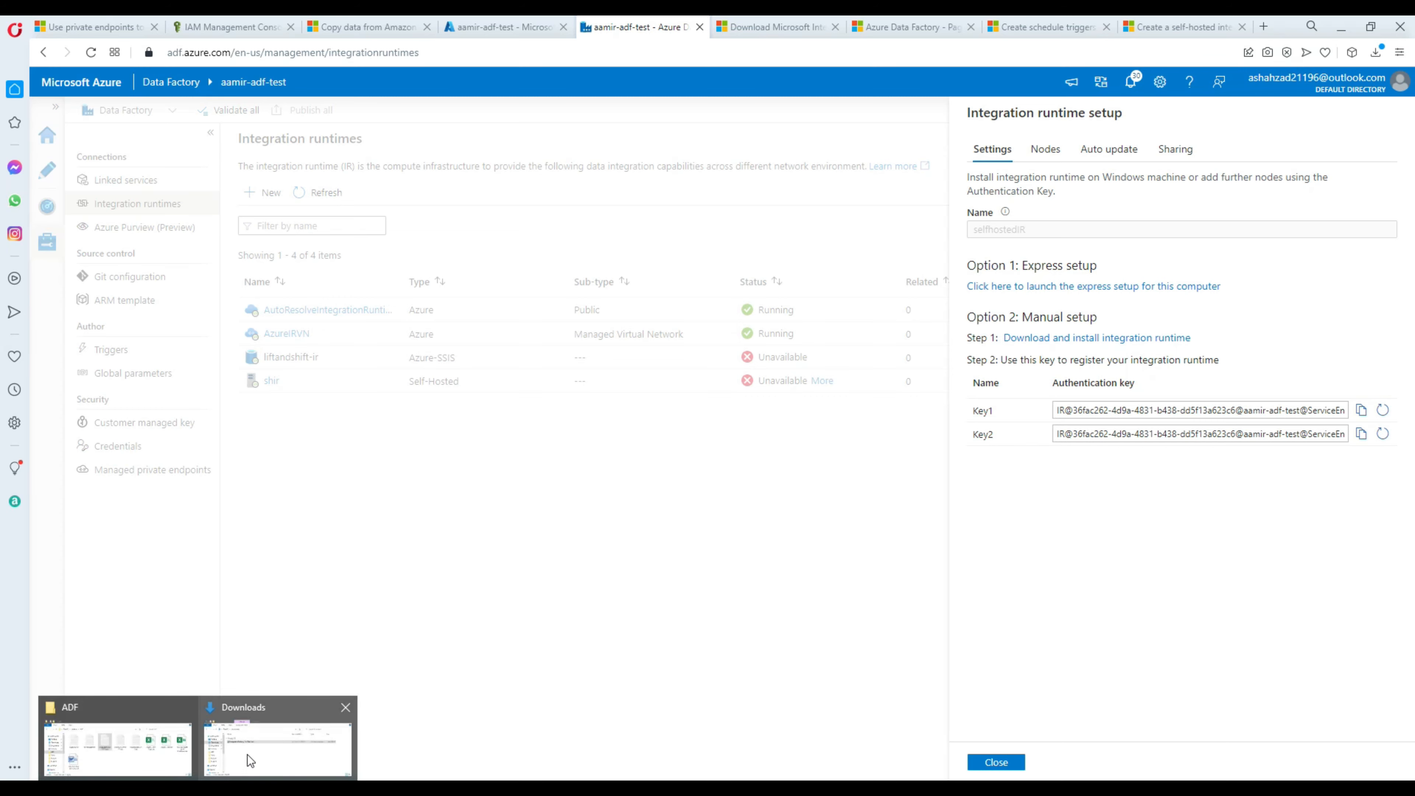
# Switch to File Explorer's Downloads folder and launch the IntegrationRuntime_5.8.7856.3.msi installer.
pyautogui.click(279, 754)
pyautogui.click(627, 402)
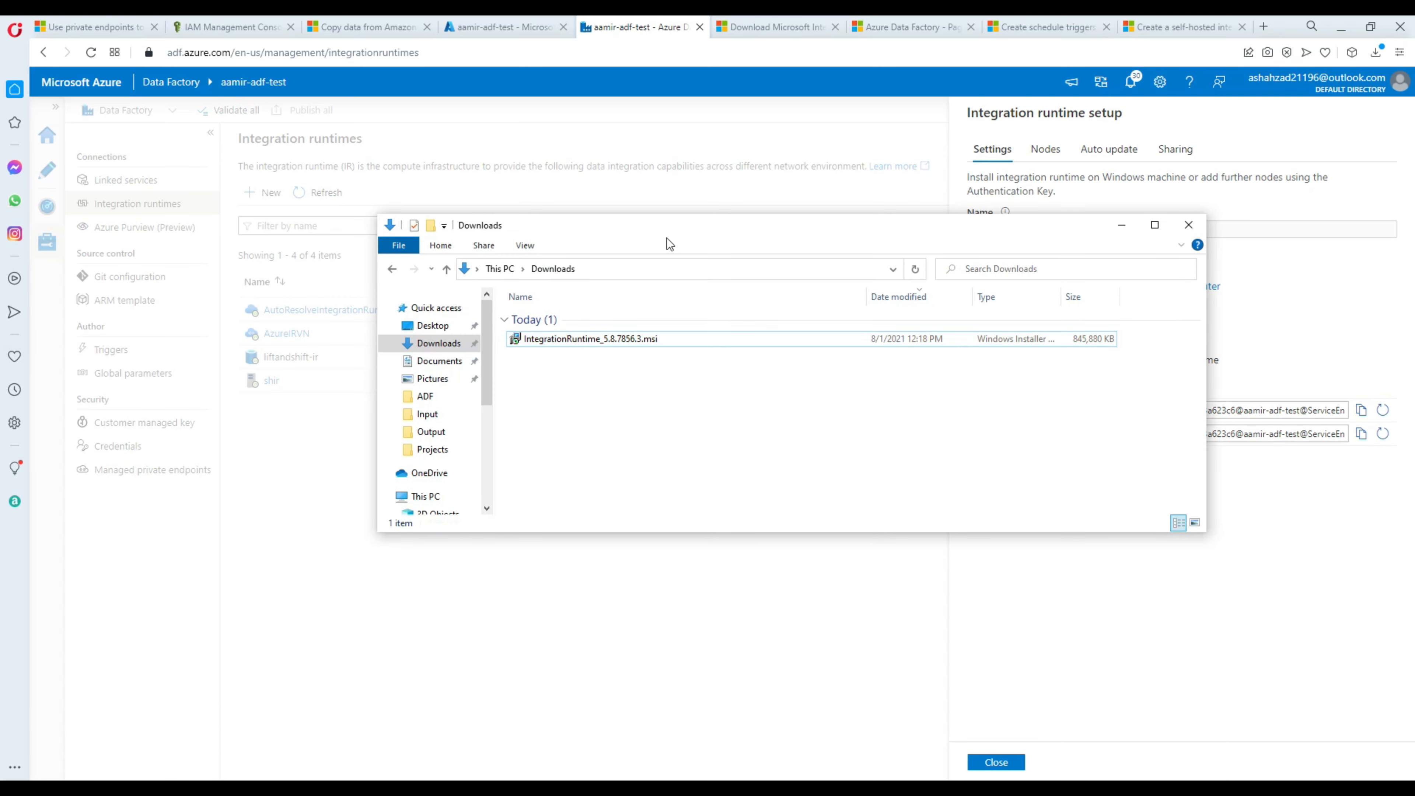
pyautogui.moveTo(685, 230); pyautogui.dragTo(618, 225)
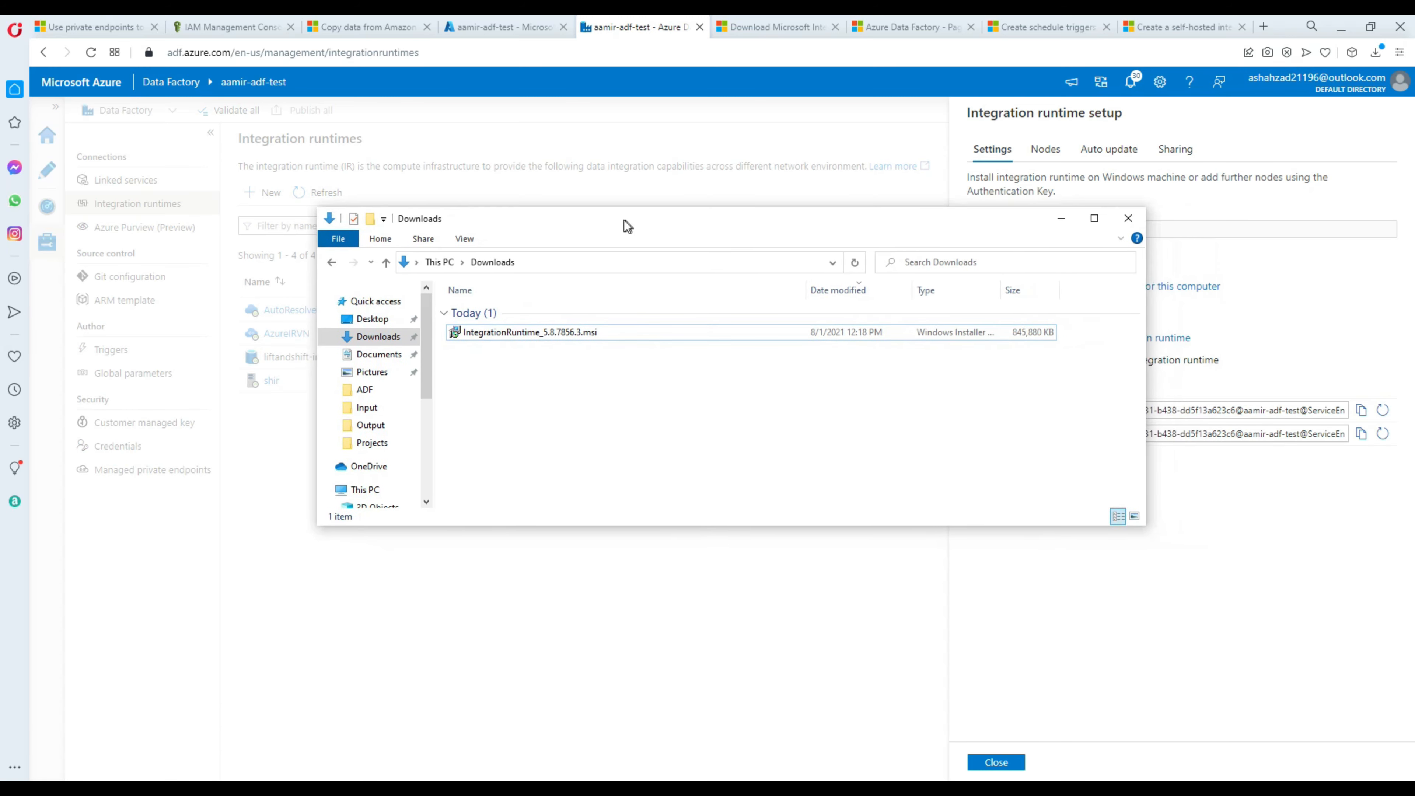
pyautogui.click(577, 334)
pyautogui.click(576, 335)
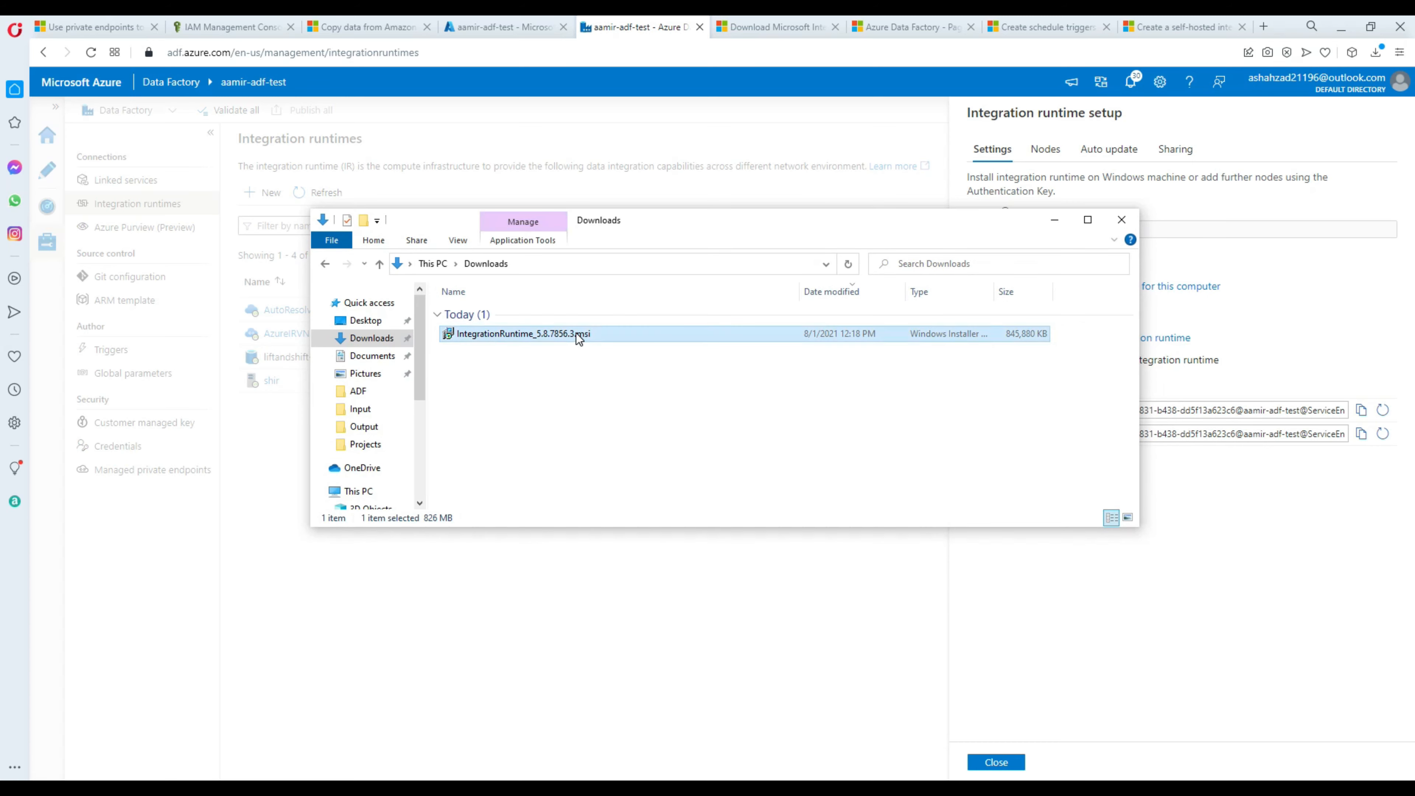
pyautogui.doubleClick(504, 335)
pyautogui.rightClick(505, 334)
pyautogui.click(543, 348)
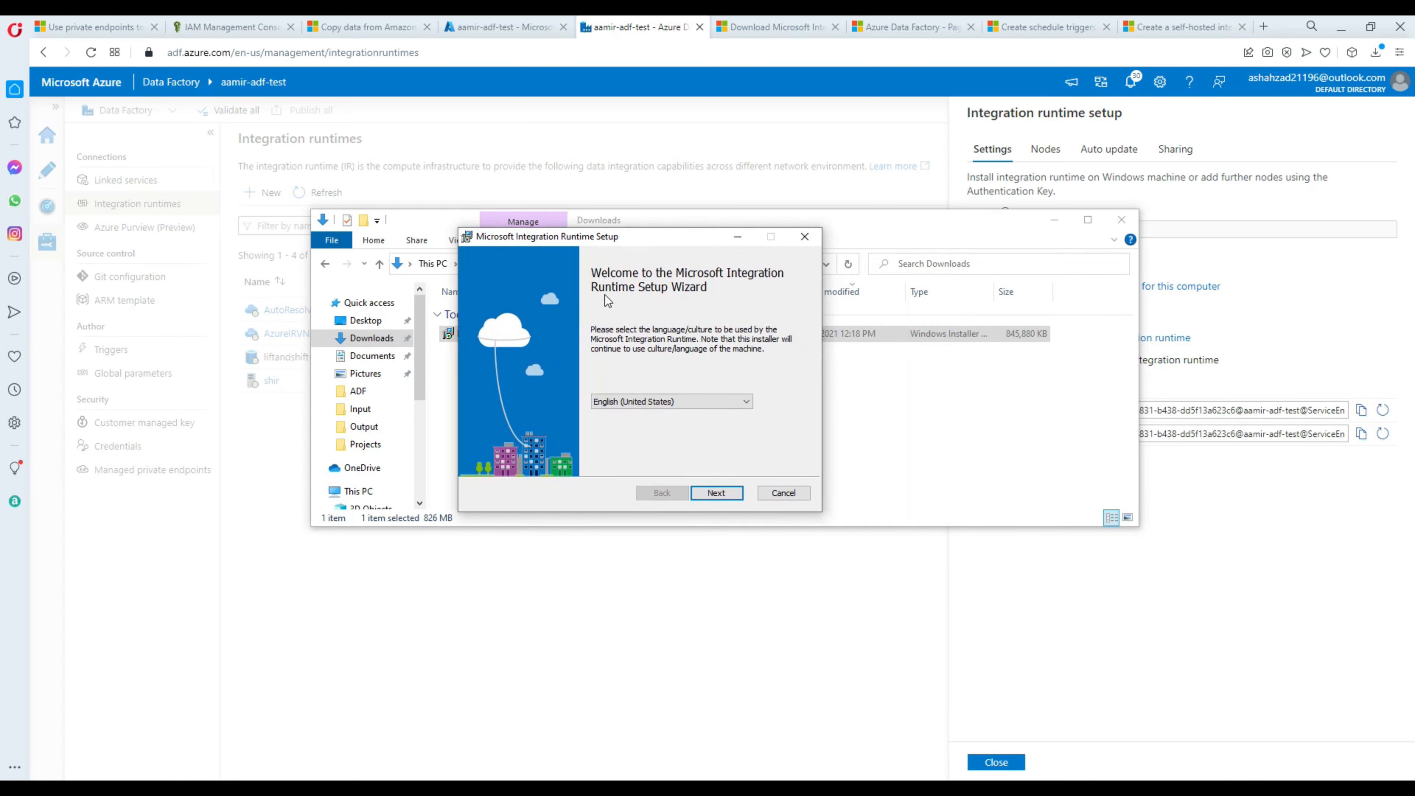
# Install Microsoft Integration Runtime in English (United States), accepting the license terms and the default destination folder, and finish the wizard.
pyautogui.click(716, 493)
pyautogui.click(531, 459)
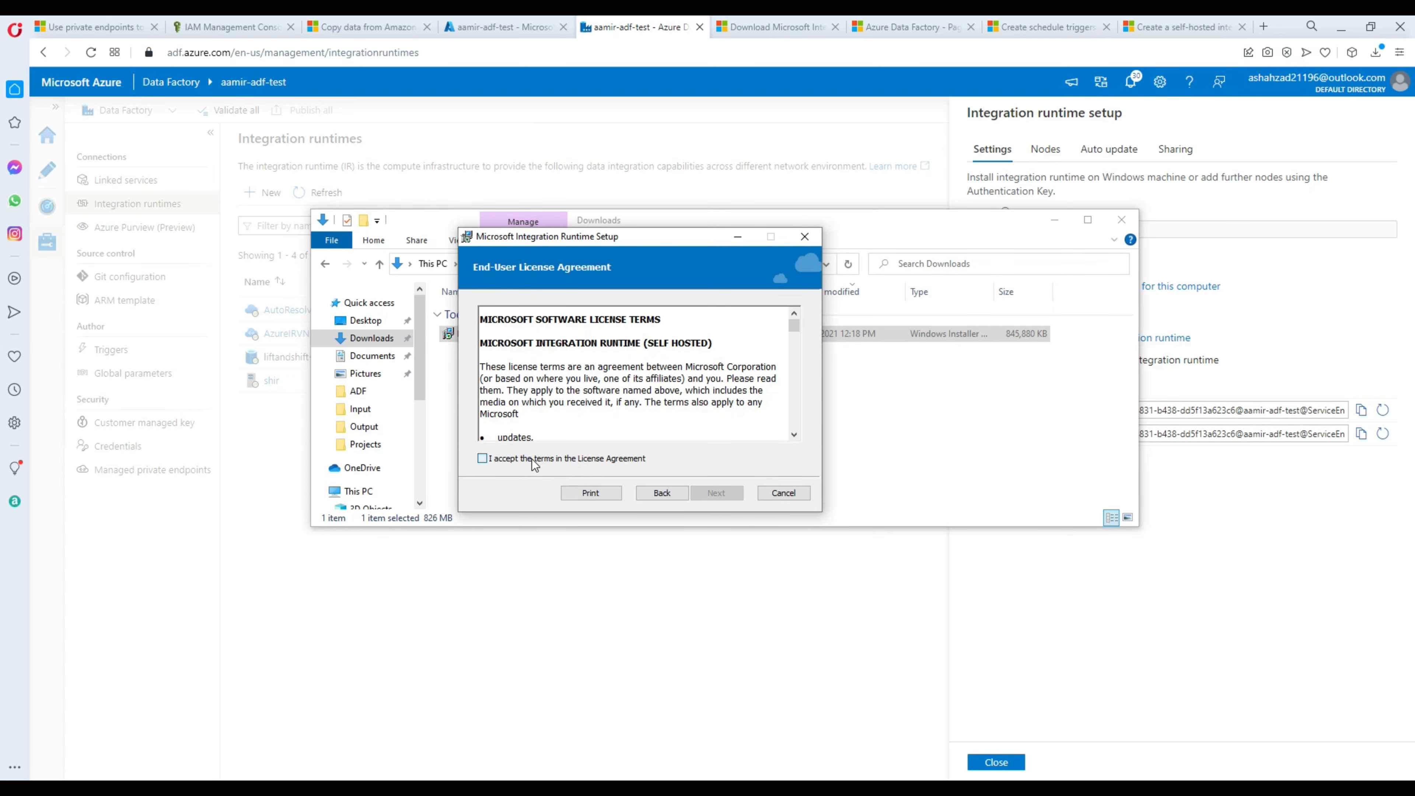
pyautogui.click(709, 493)
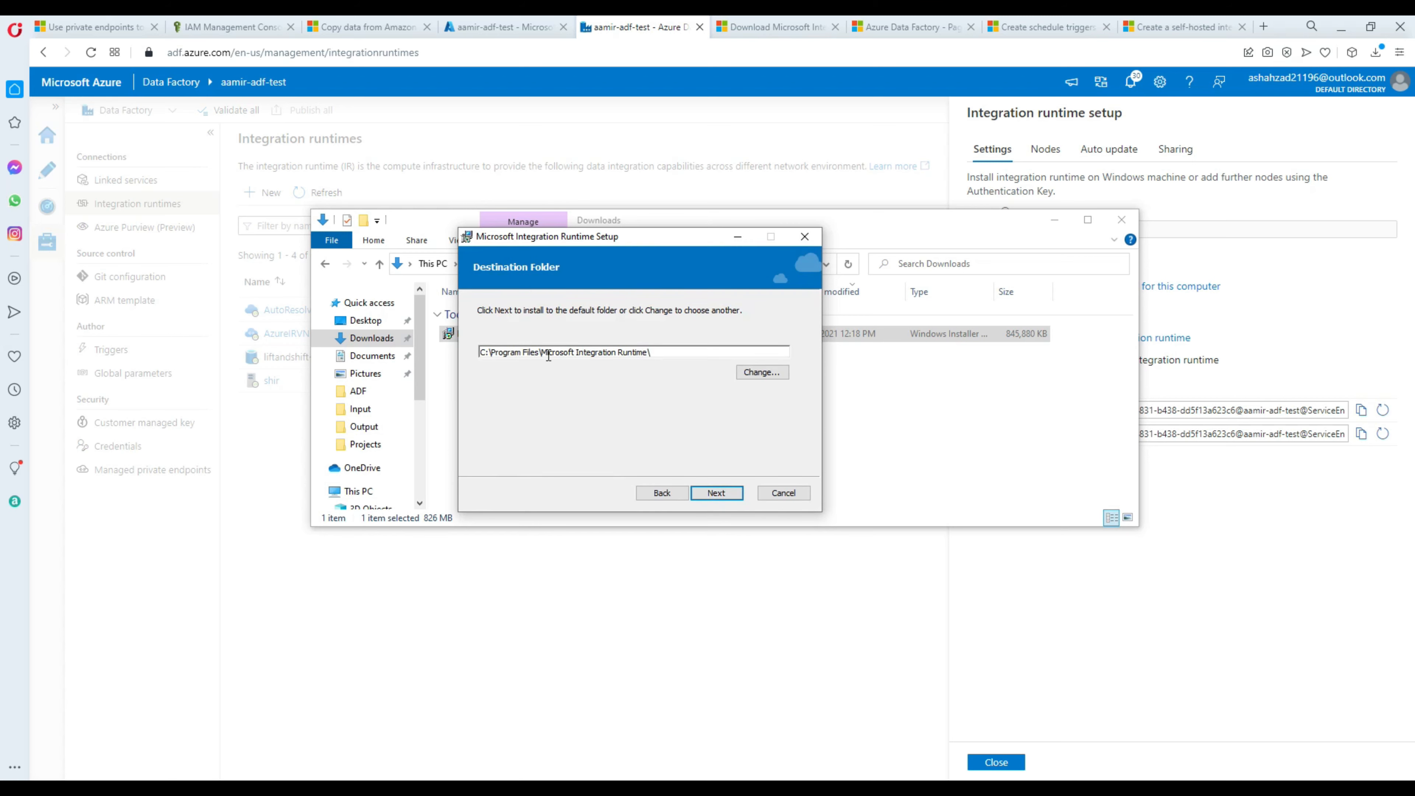
pyautogui.moveTo(491, 351); pyautogui.dragTo(540, 354)
pyautogui.click(570, 353)
pyautogui.click(715, 492)
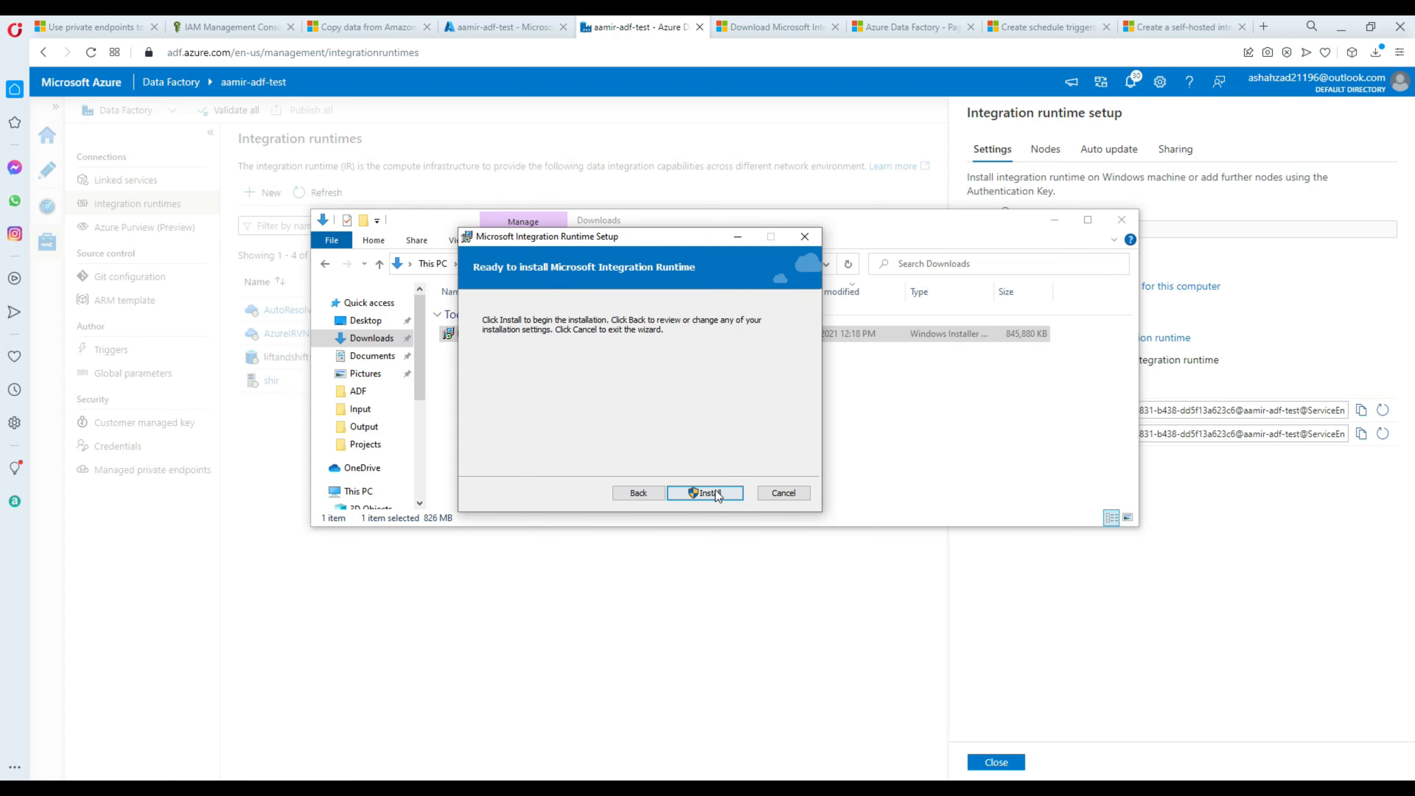
pyautogui.click(717, 491)
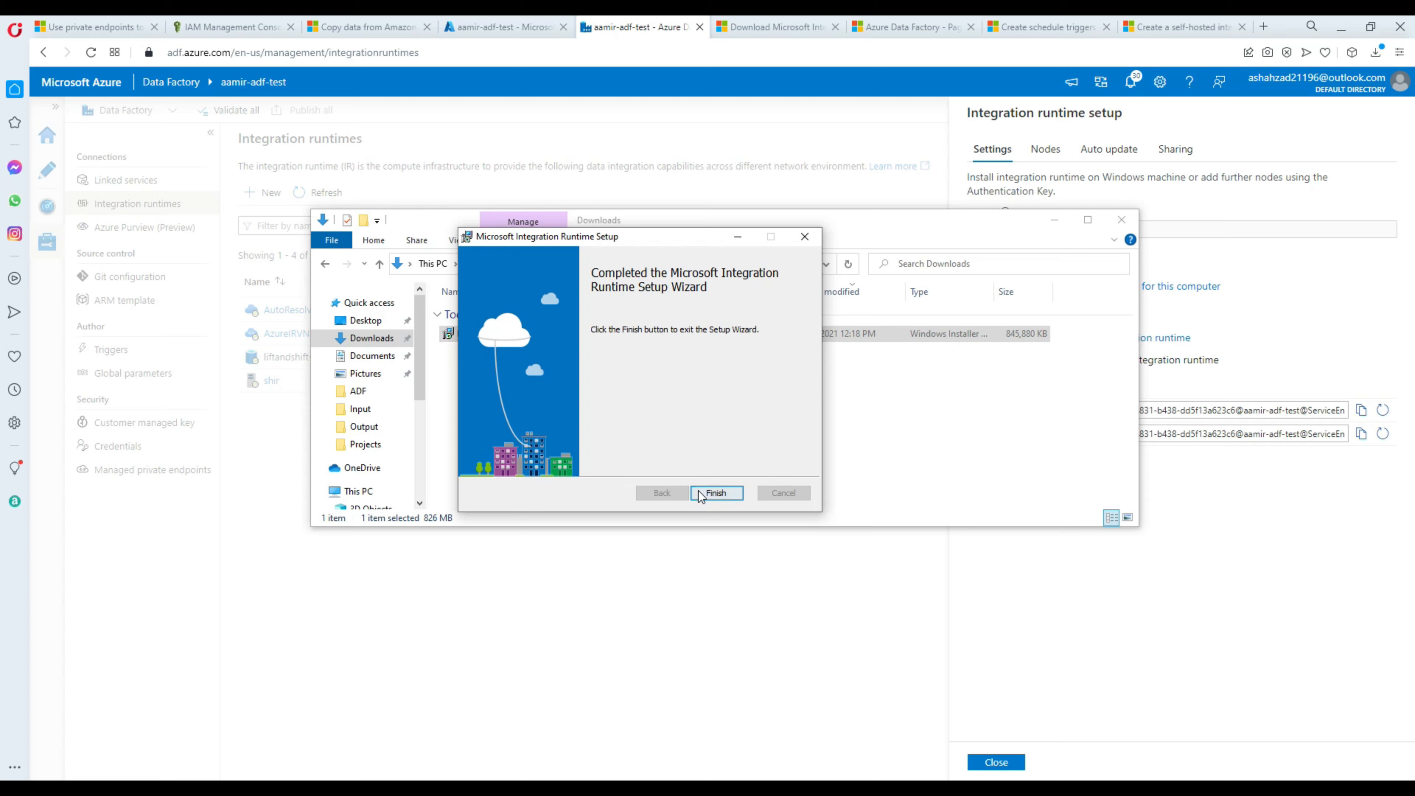
pyautogui.click(715, 493)
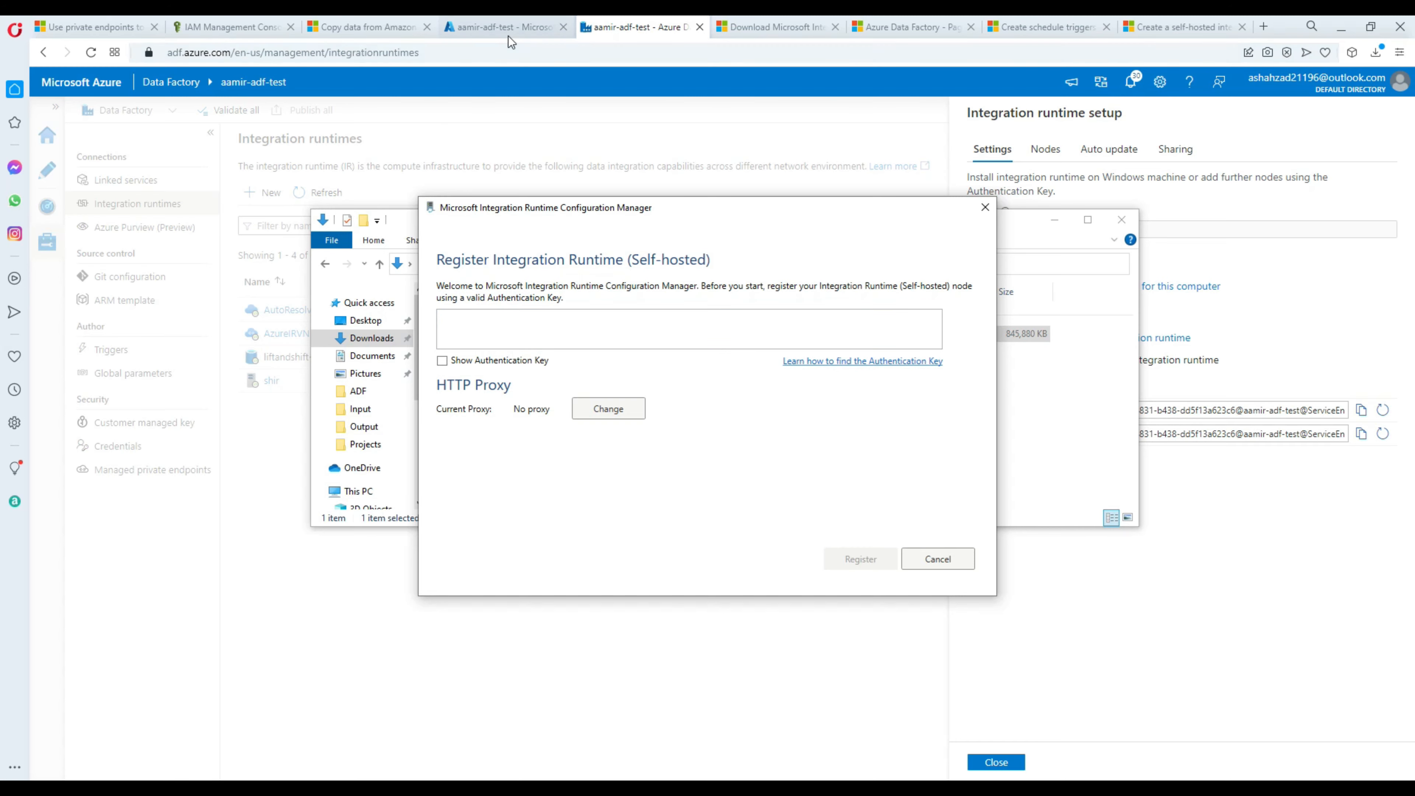
# Copy the Key1 authentication key from the data factory's runtime setup and paste it into the Configuration Manager's registration form.
pyautogui.click(504, 27)
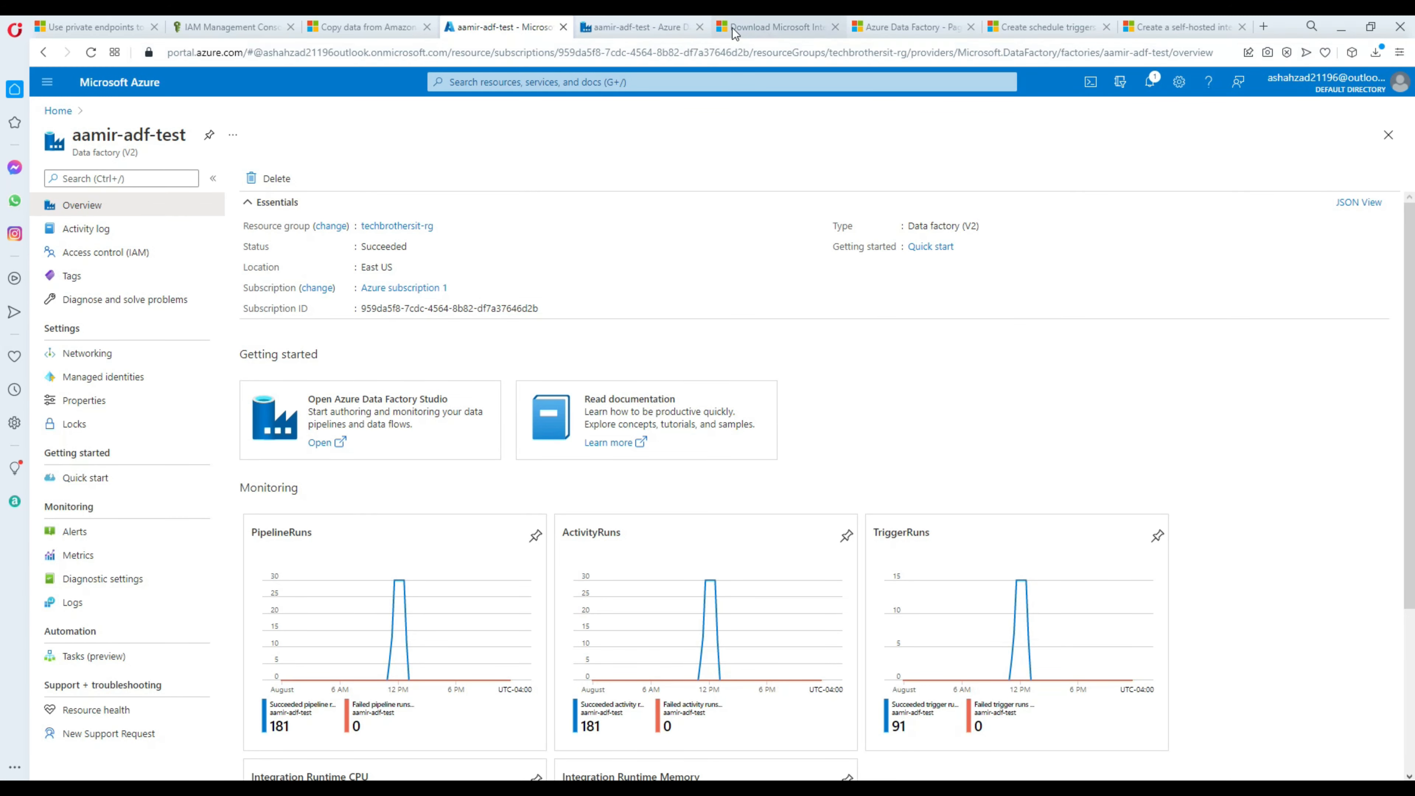
pyautogui.click(646, 28)
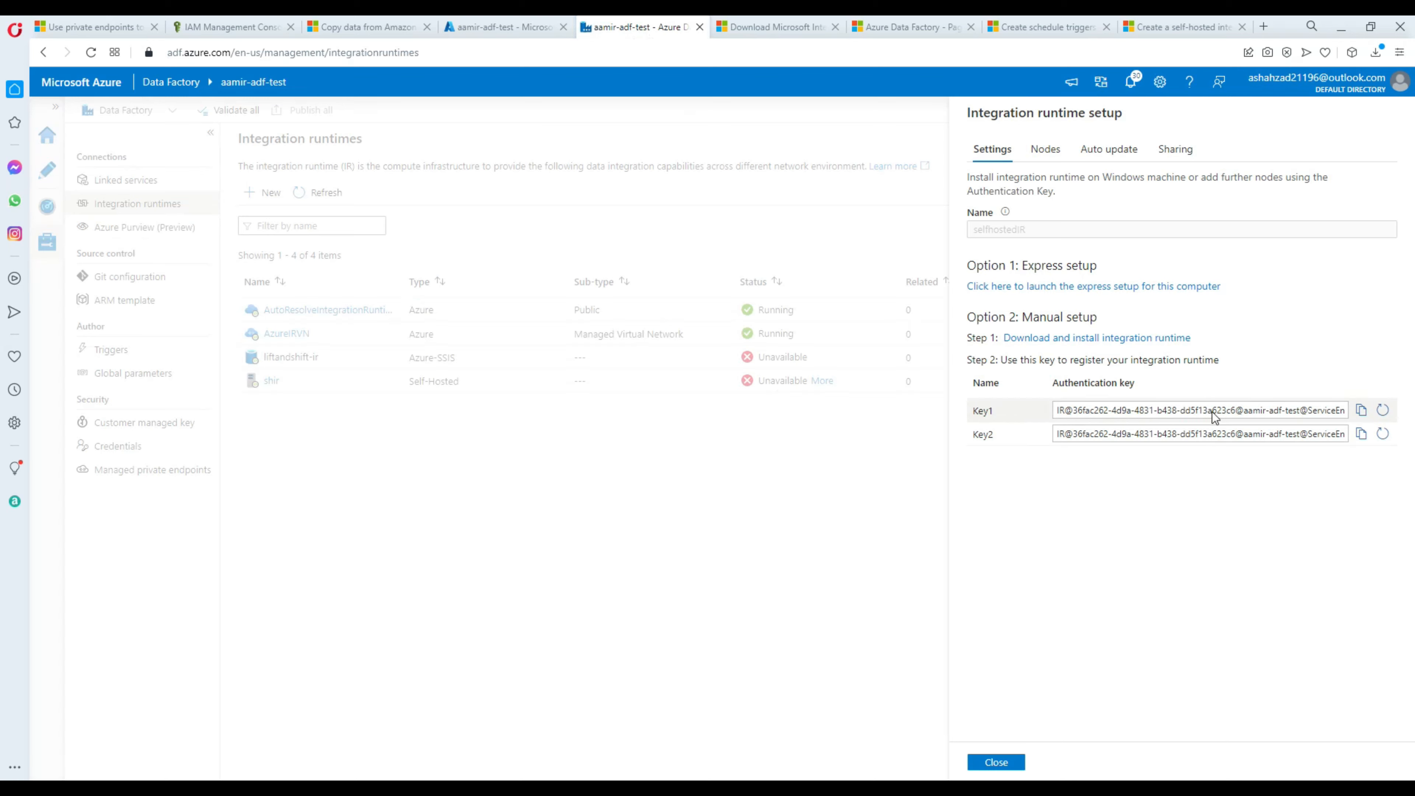
pyautogui.click(1363, 411)
pyautogui.hotkey('alt', 'Tab')
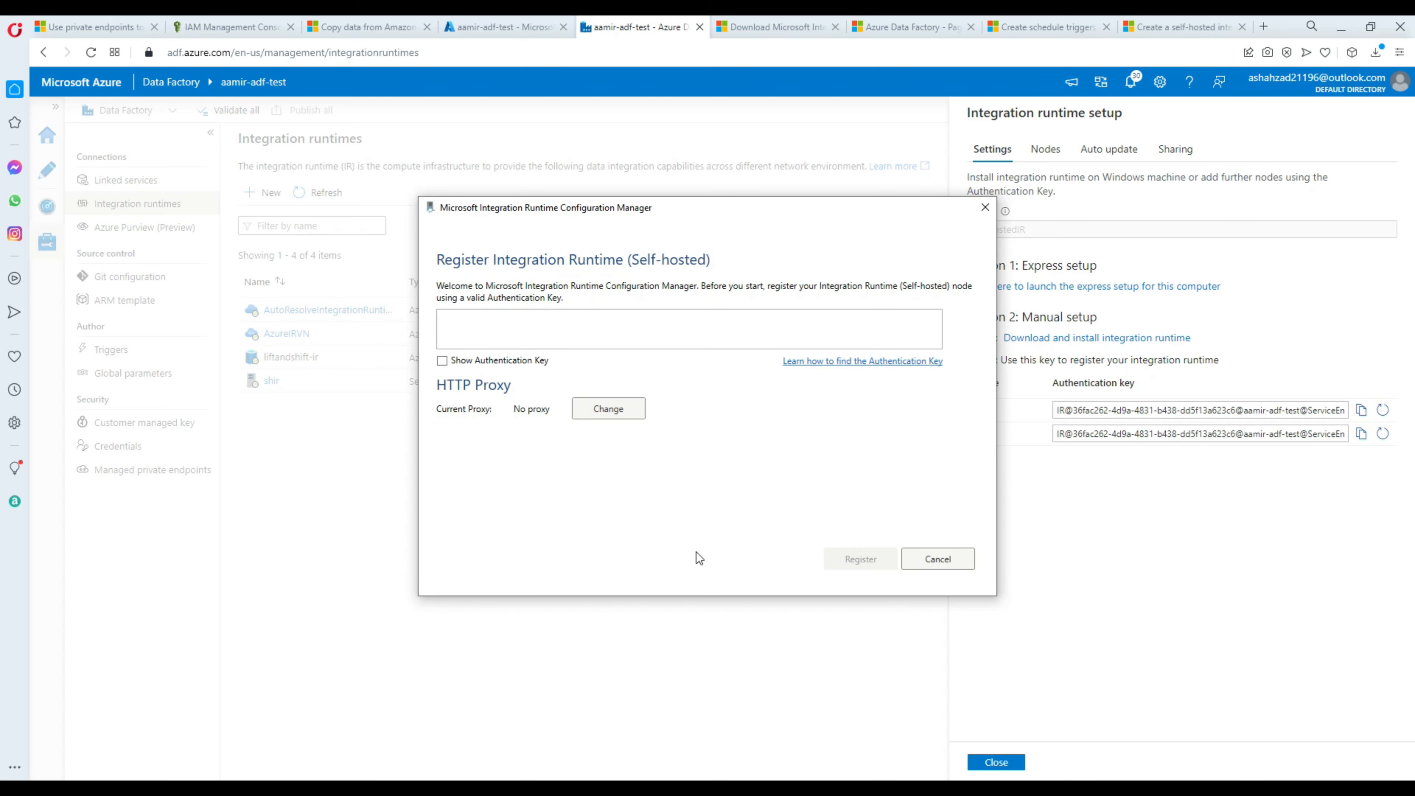
pyautogui.click(672, 341)
pyautogui.hotkey('ctrl', 'v')
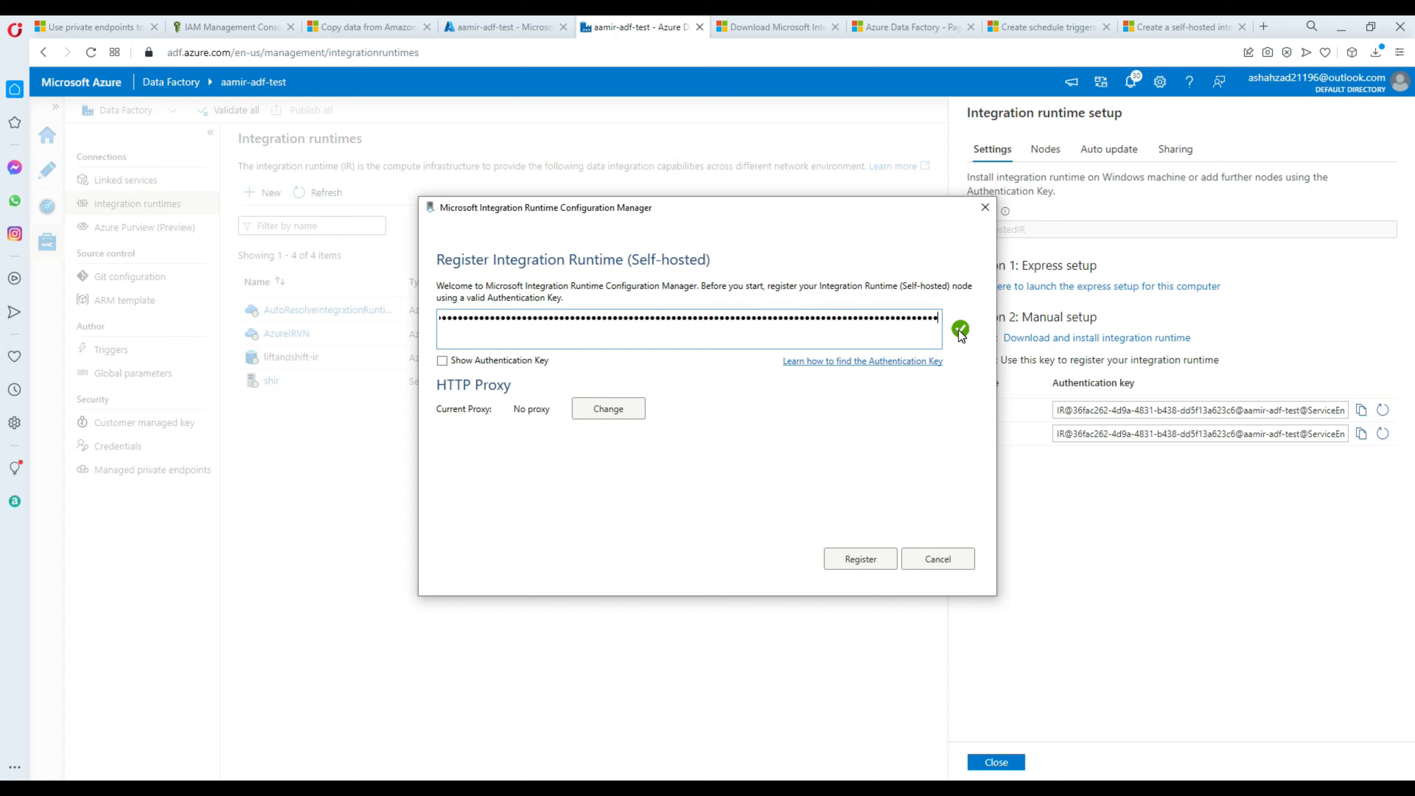
# Review the HTTP proxy setting and the registration instructions in the Configuration Manager.
pyautogui.click(488, 412)
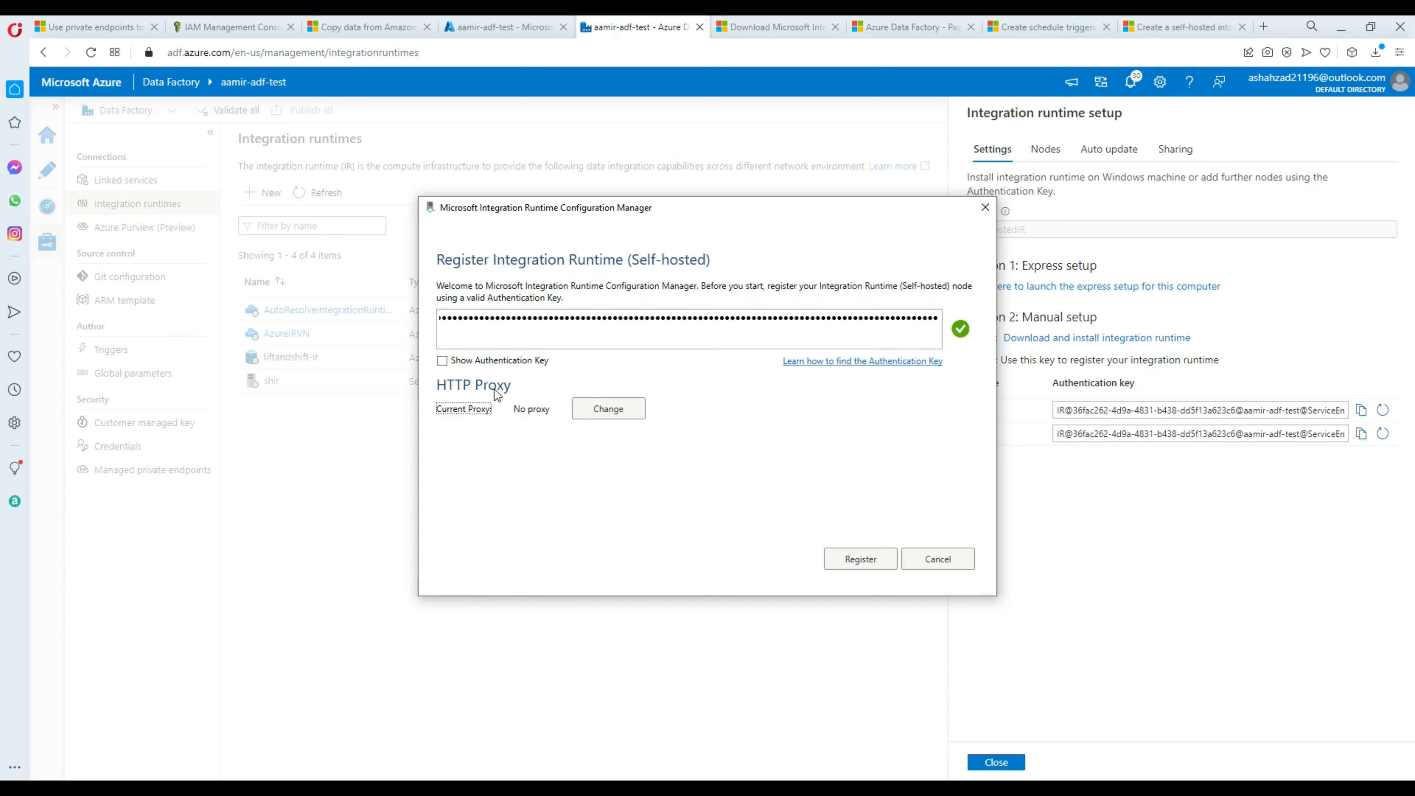
pyautogui.click(517, 413)
pyautogui.click(515, 299)
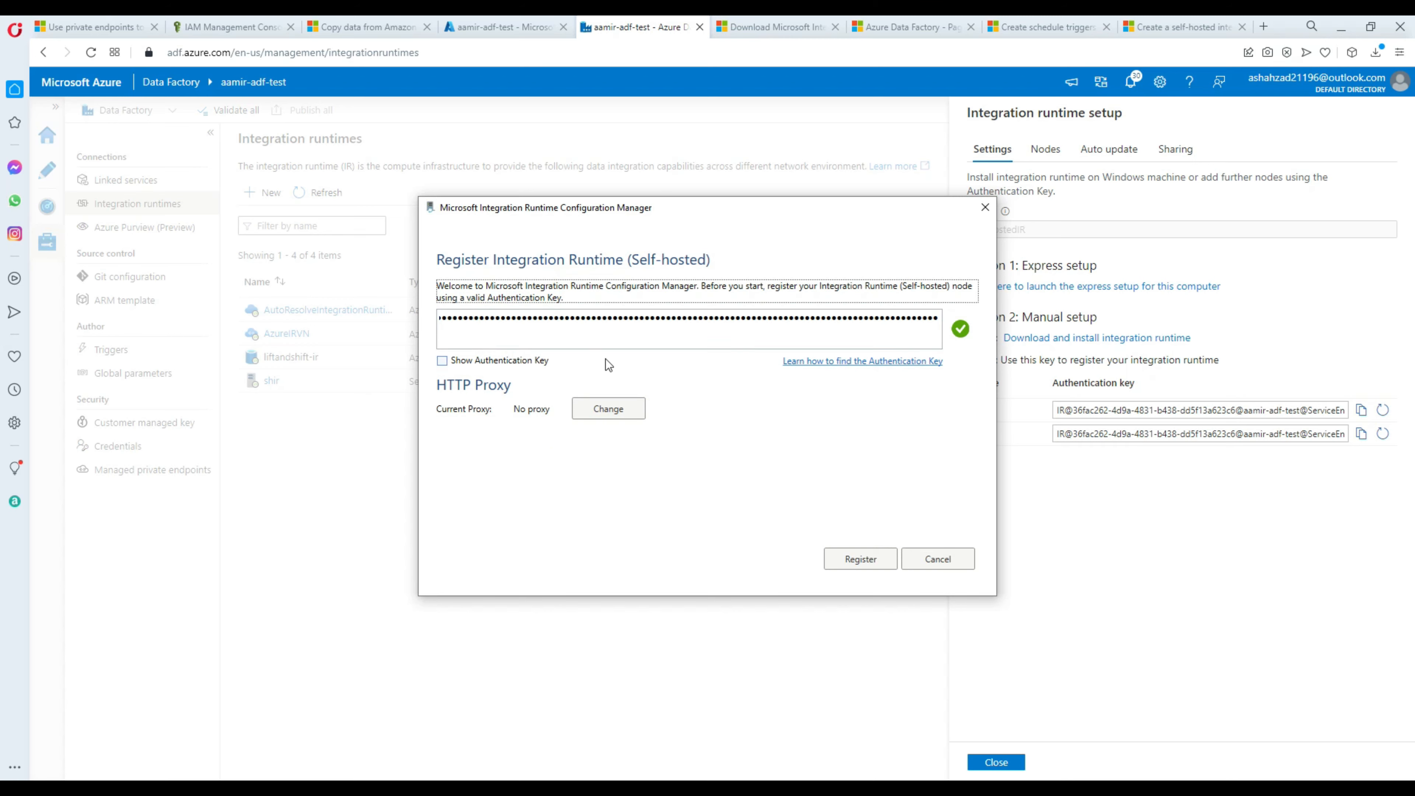
pyautogui.click(542, 412)
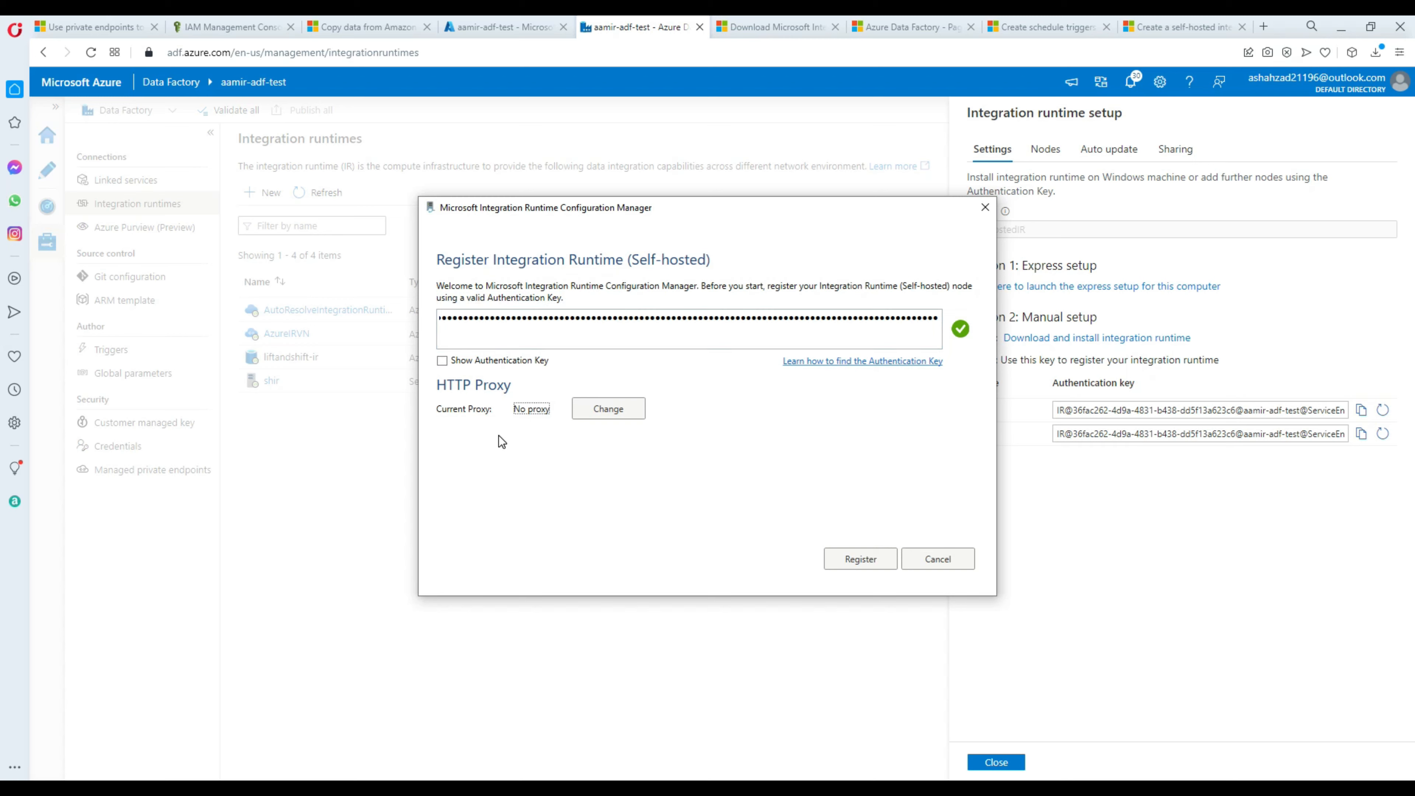
pyautogui.click(443, 410)
pyautogui.click(615, 289)
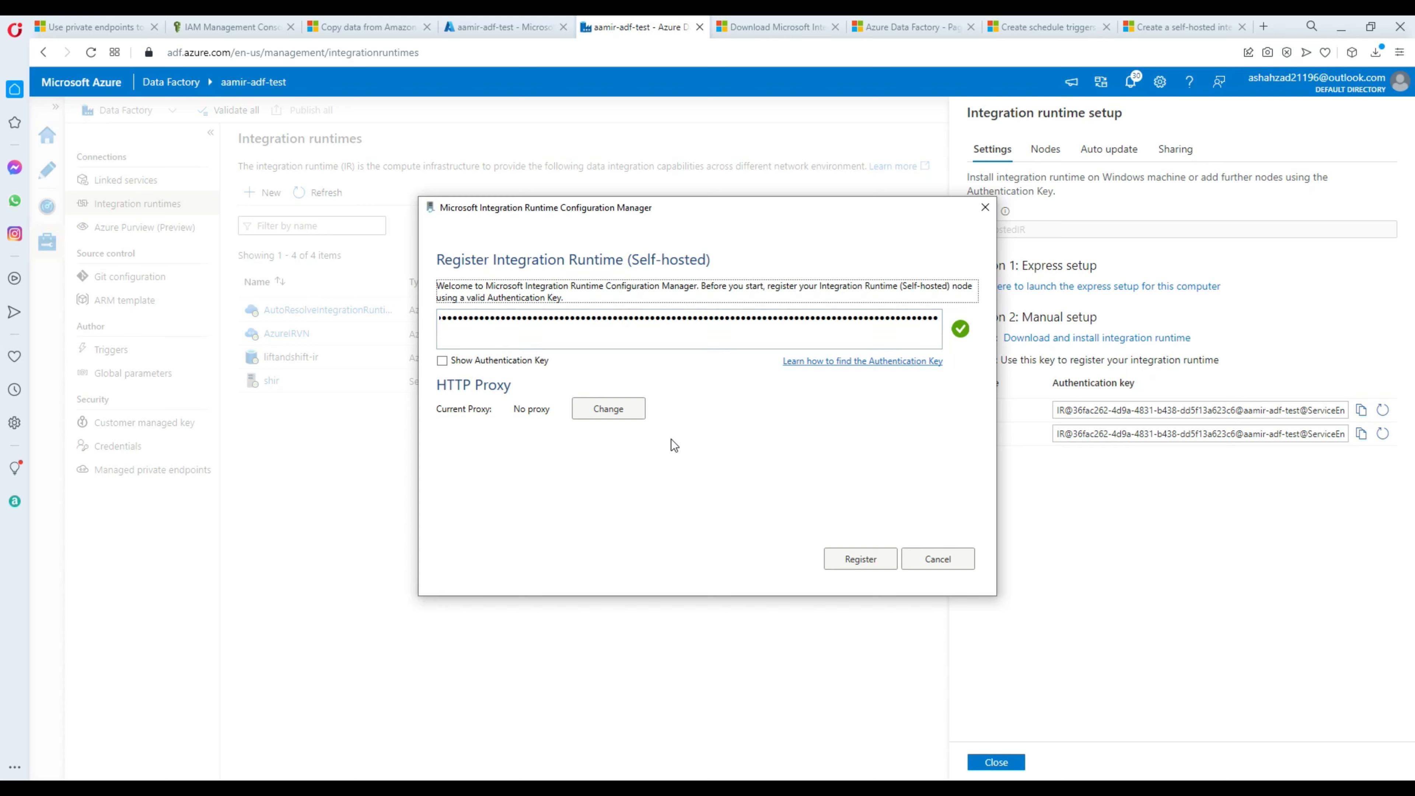
# Register the self-hosted integration runtime and finish adding this machine as a new node of selfhostedIR.
pyautogui.click(847, 563)
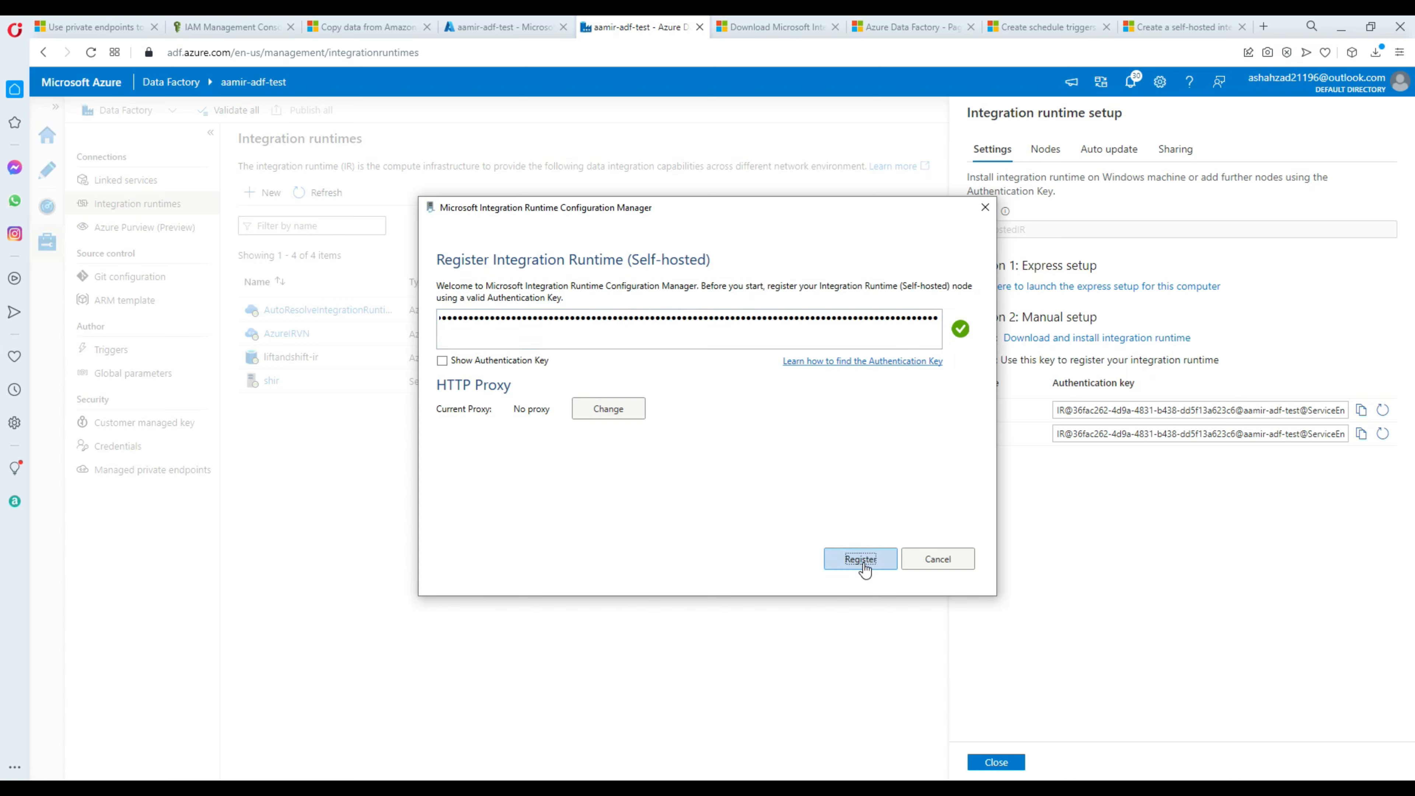
pyautogui.click(857, 564)
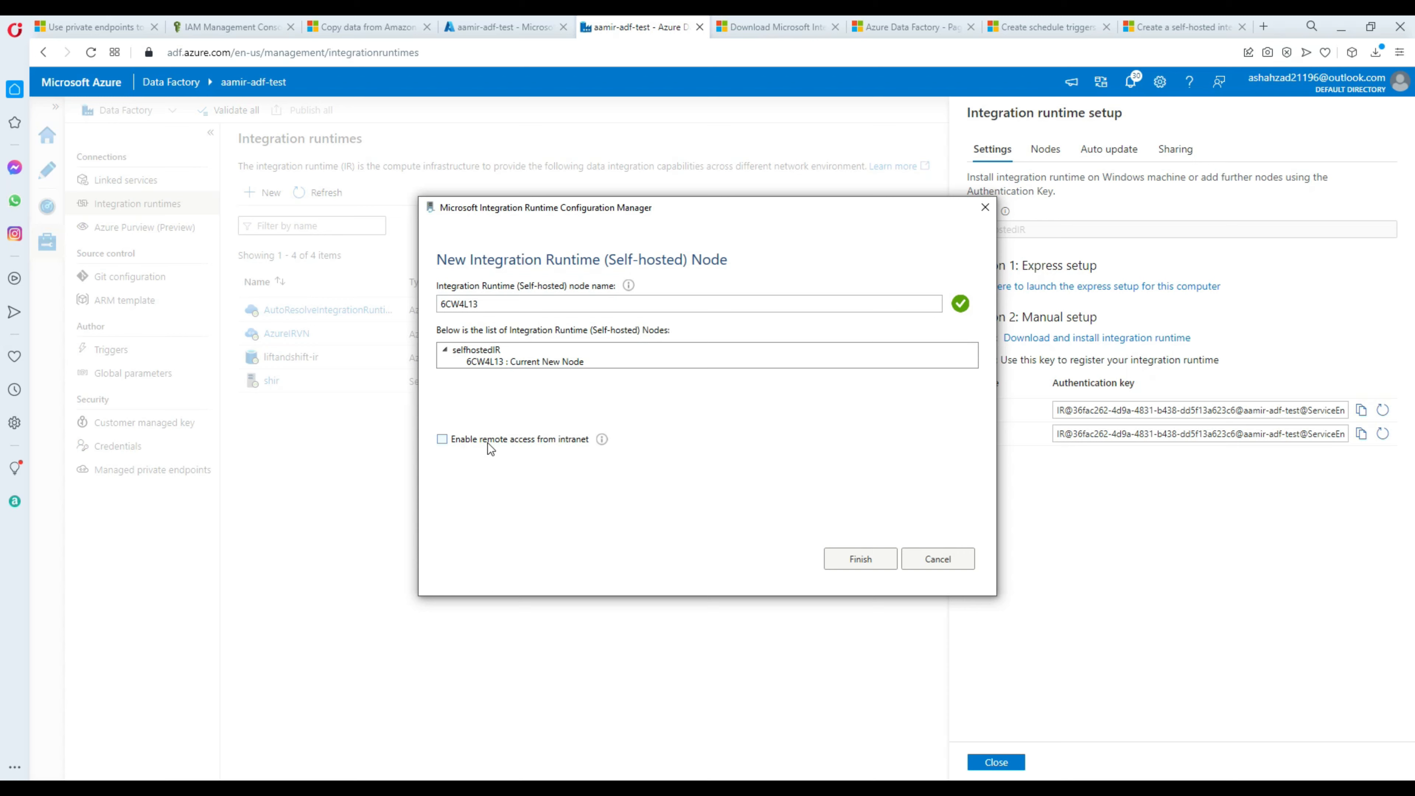
pyautogui.click(442, 439)
pyautogui.click(452, 441)
pyautogui.click(869, 560)
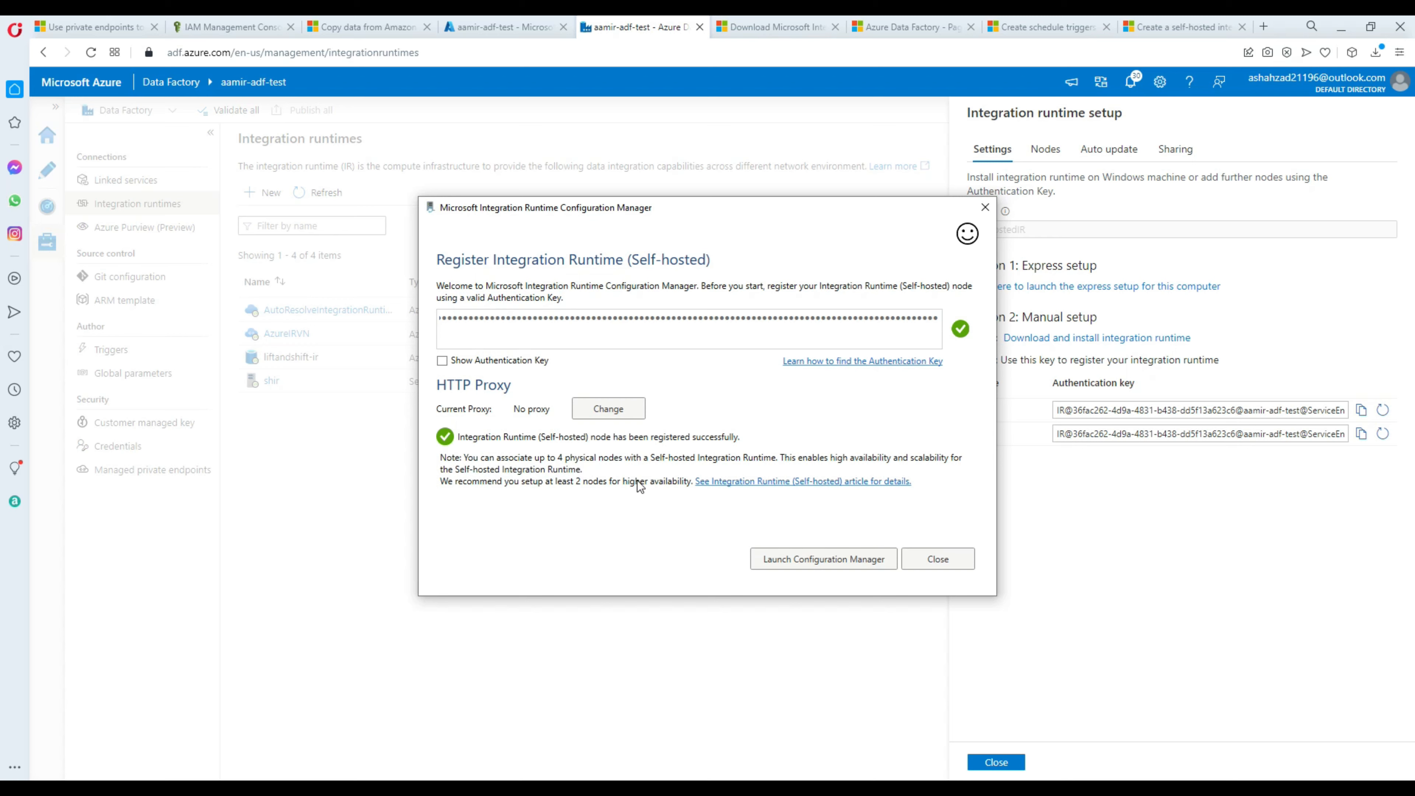
# Launch the Configuration Manager for the registered self-hosted node.
pyautogui.click(761, 483)
pyautogui.click(812, 560)
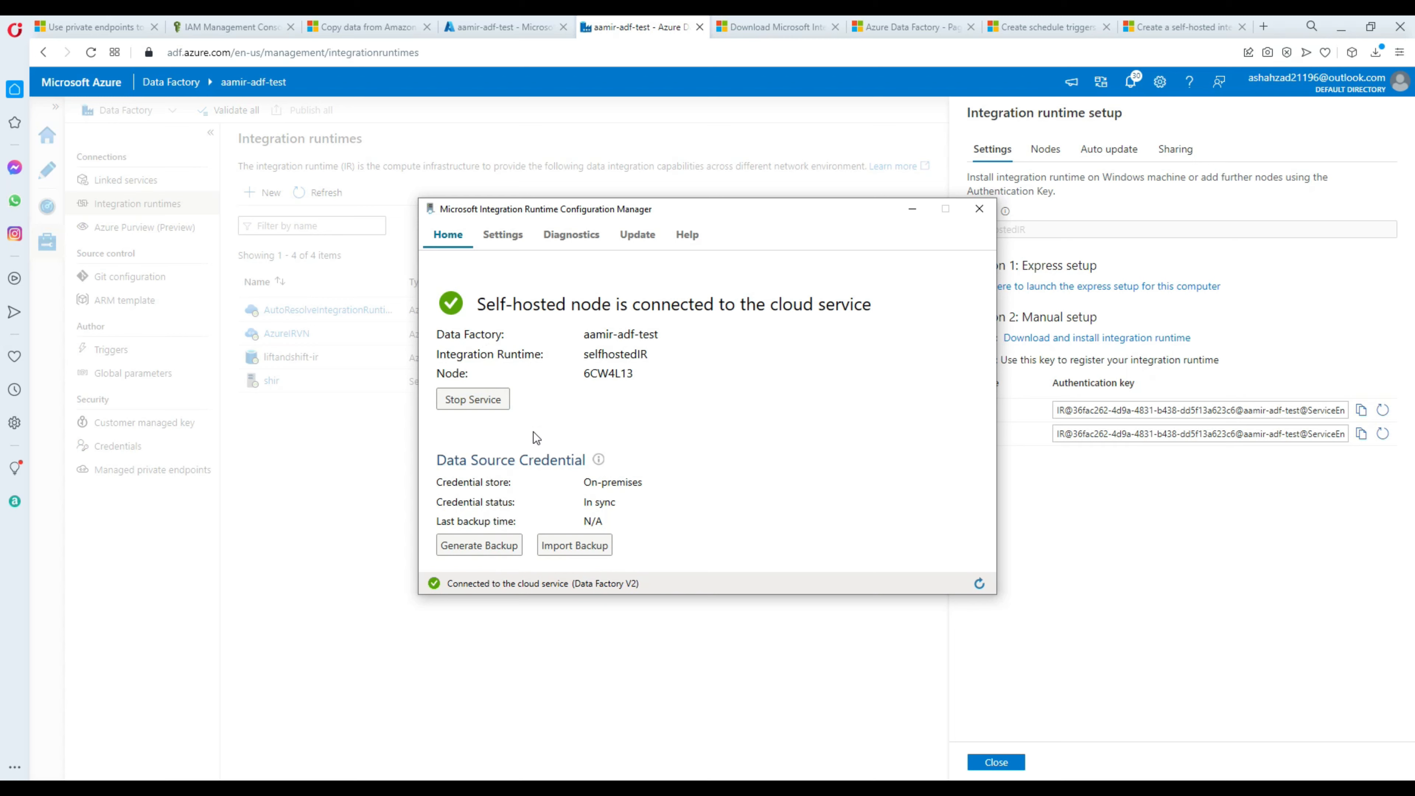
# Review the Configuration Manager's remote access and proxy settings, and open the runtime logs from its diagnostics.
pyautogui.click(502, 234)
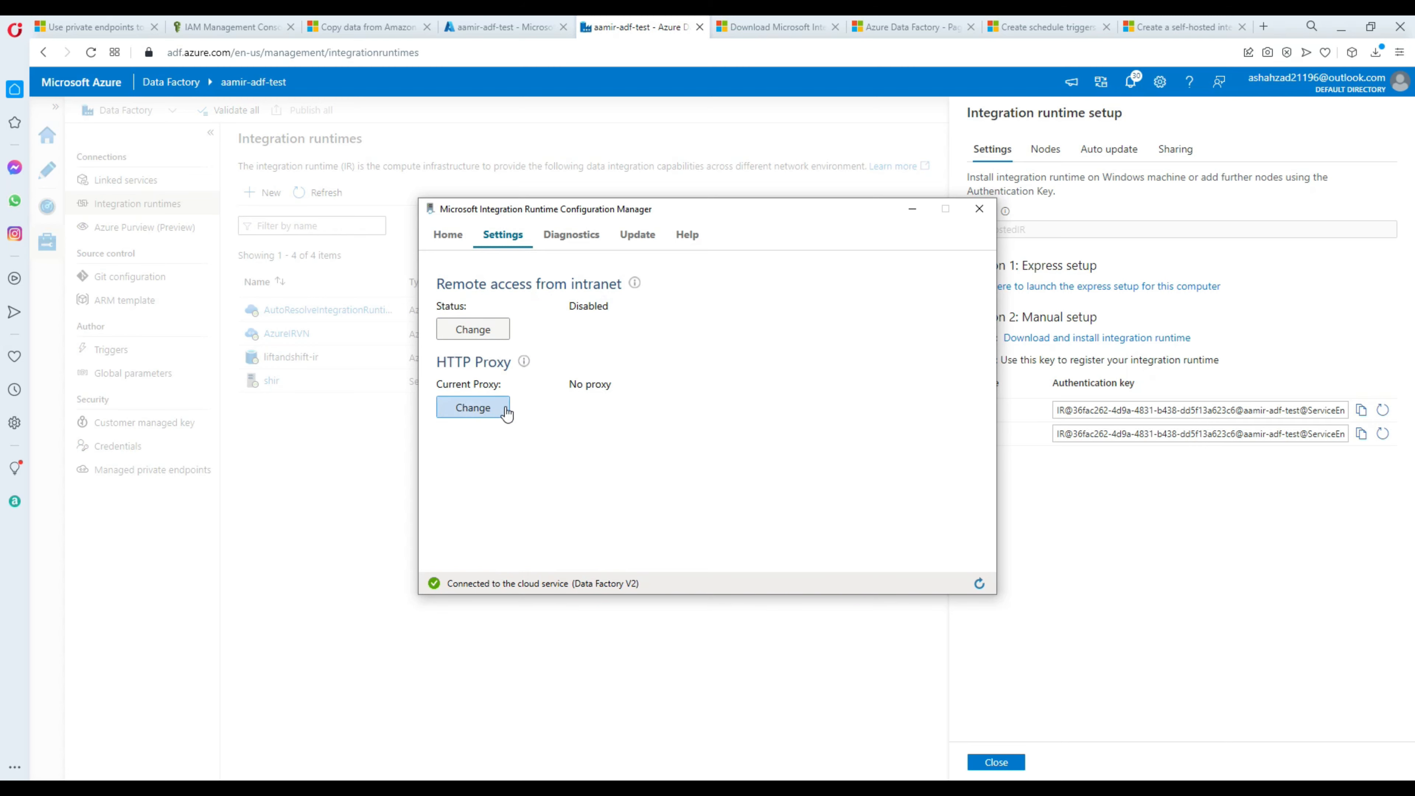
pyautogui.click(569, 238)
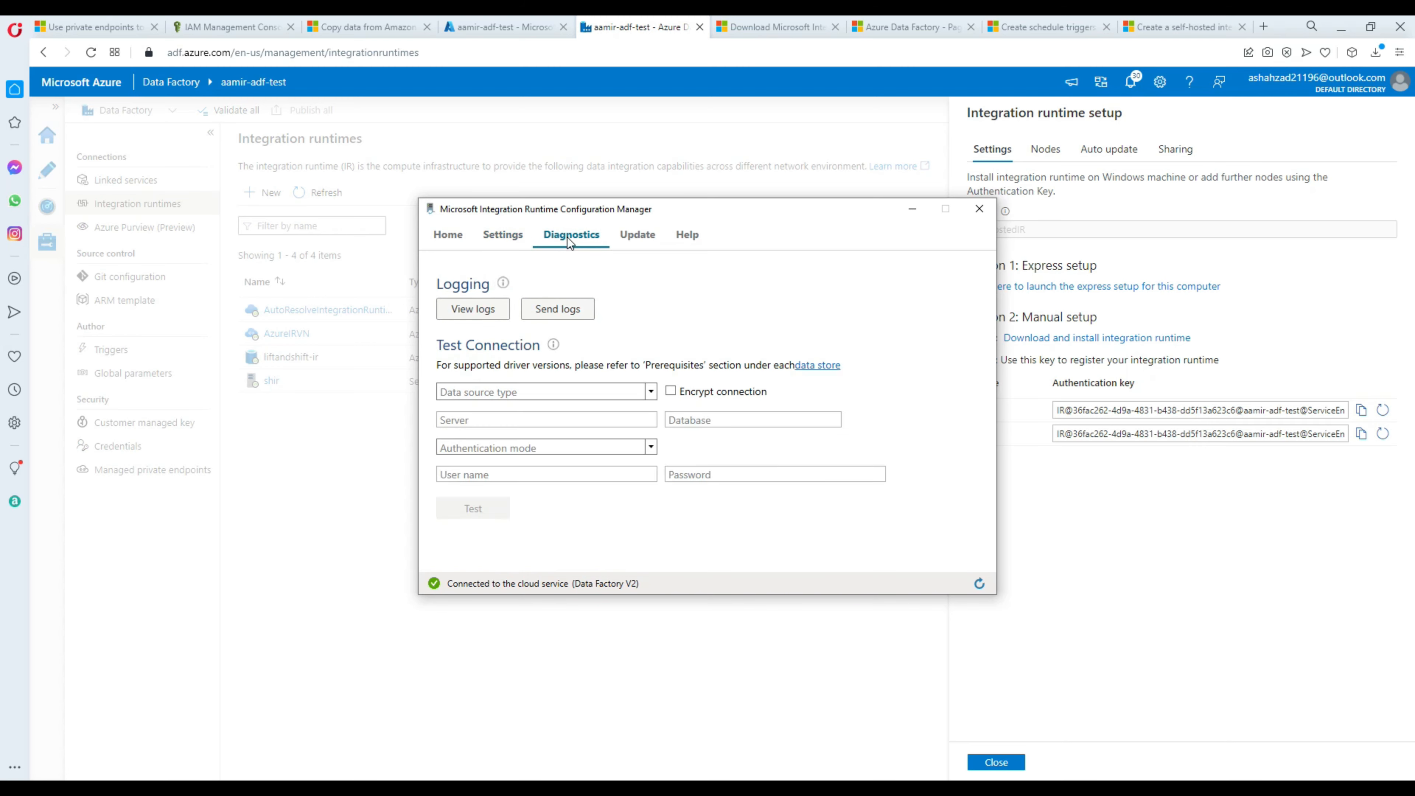
pyautogui.click(492, 322)
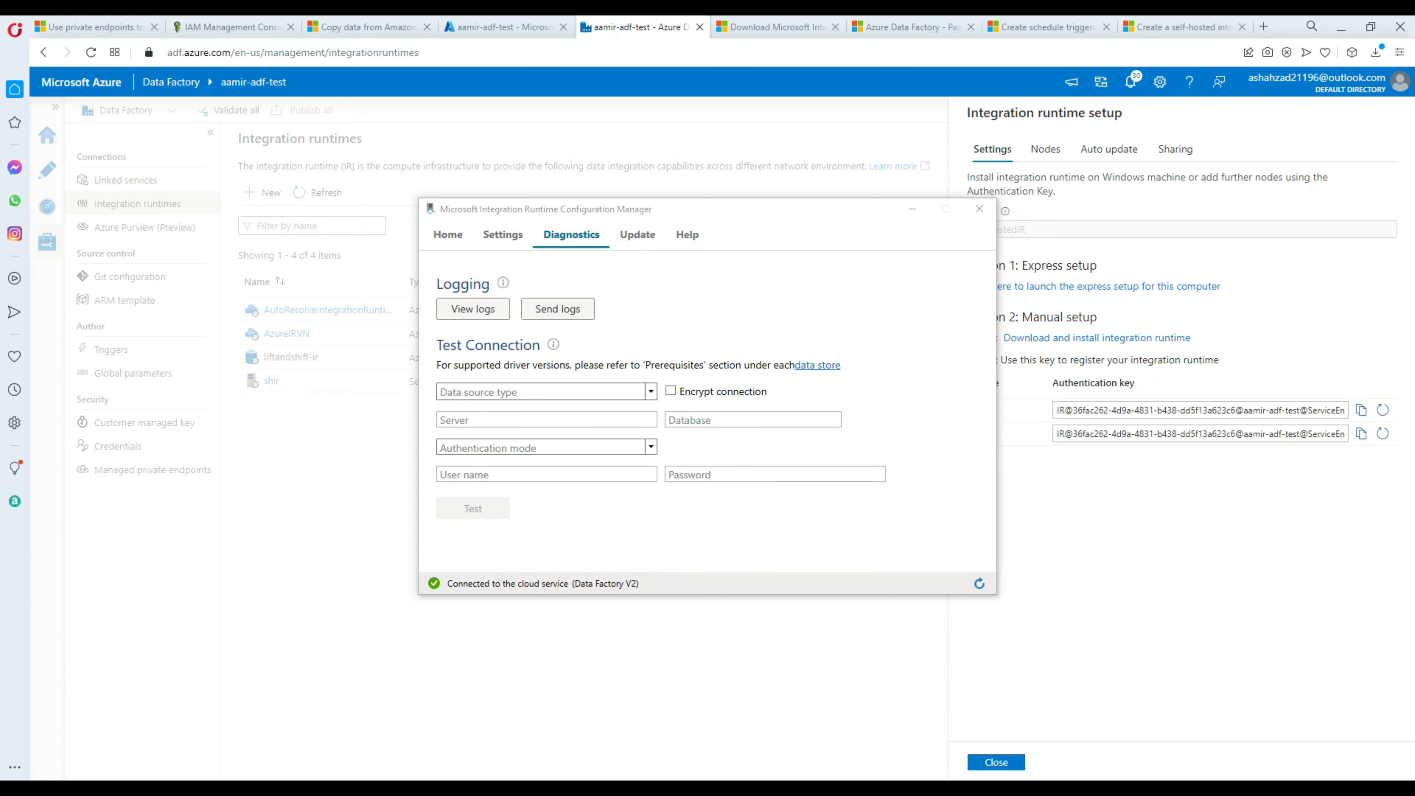
# Enlarge the Event Viewer window and examine the first few events in the Connectors – Integration Runtime log.
pyautogui.moveTo(1254, 164); pyautogui.dragTo(524, 193)
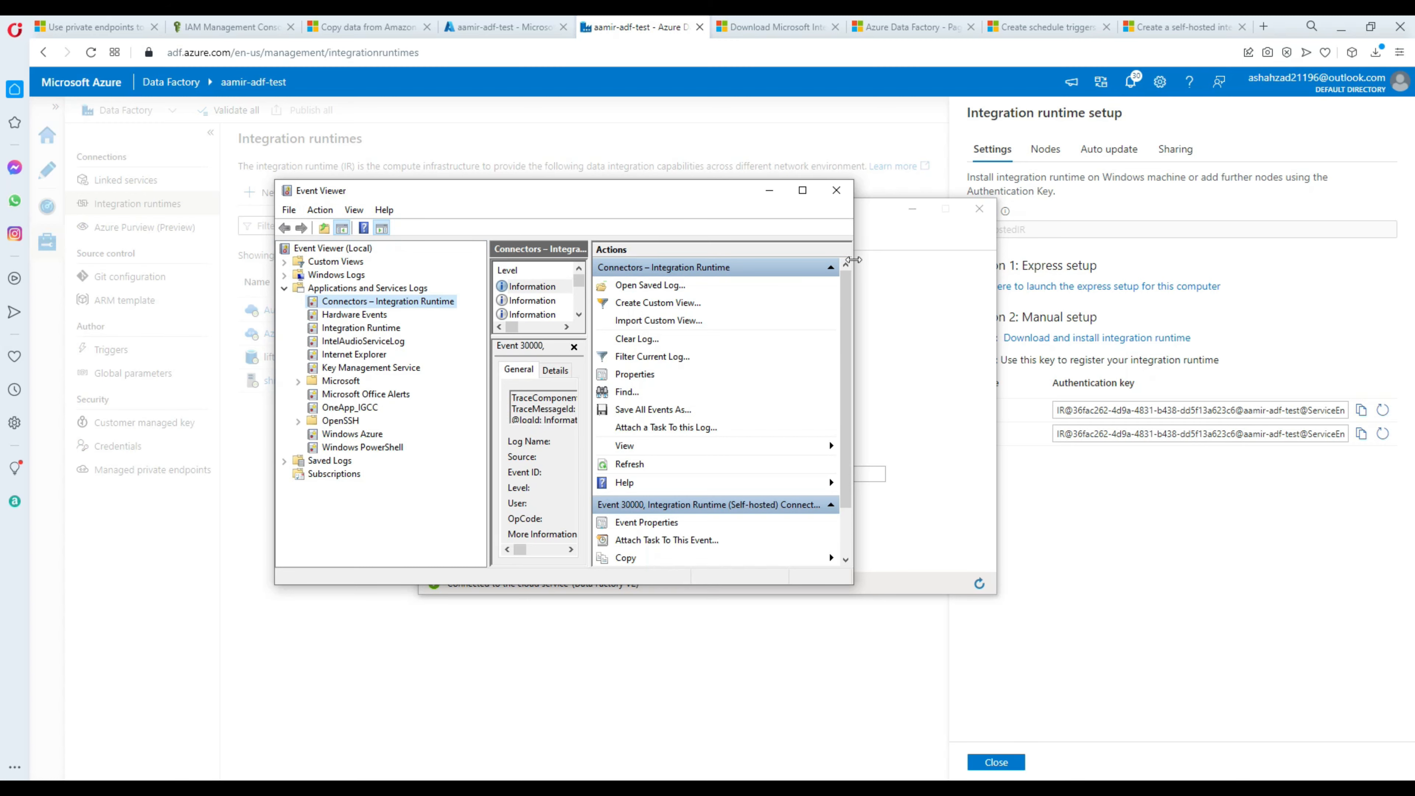
pyautogui.moveTo(853, 259); pyautogui.dragTo(1234, 261)
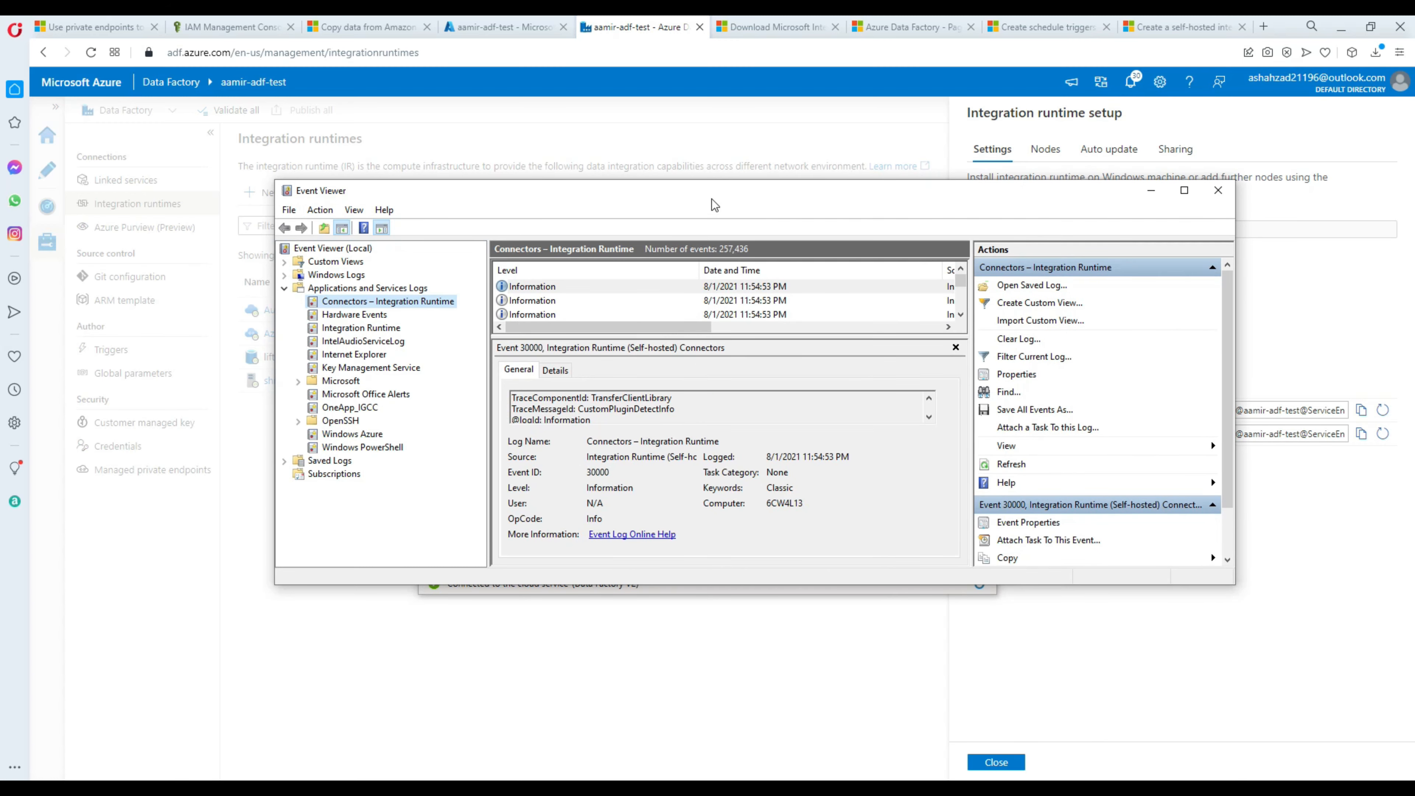
pyautogui.moveTo(712, 199); pyautogui.dragTo(534, 174)
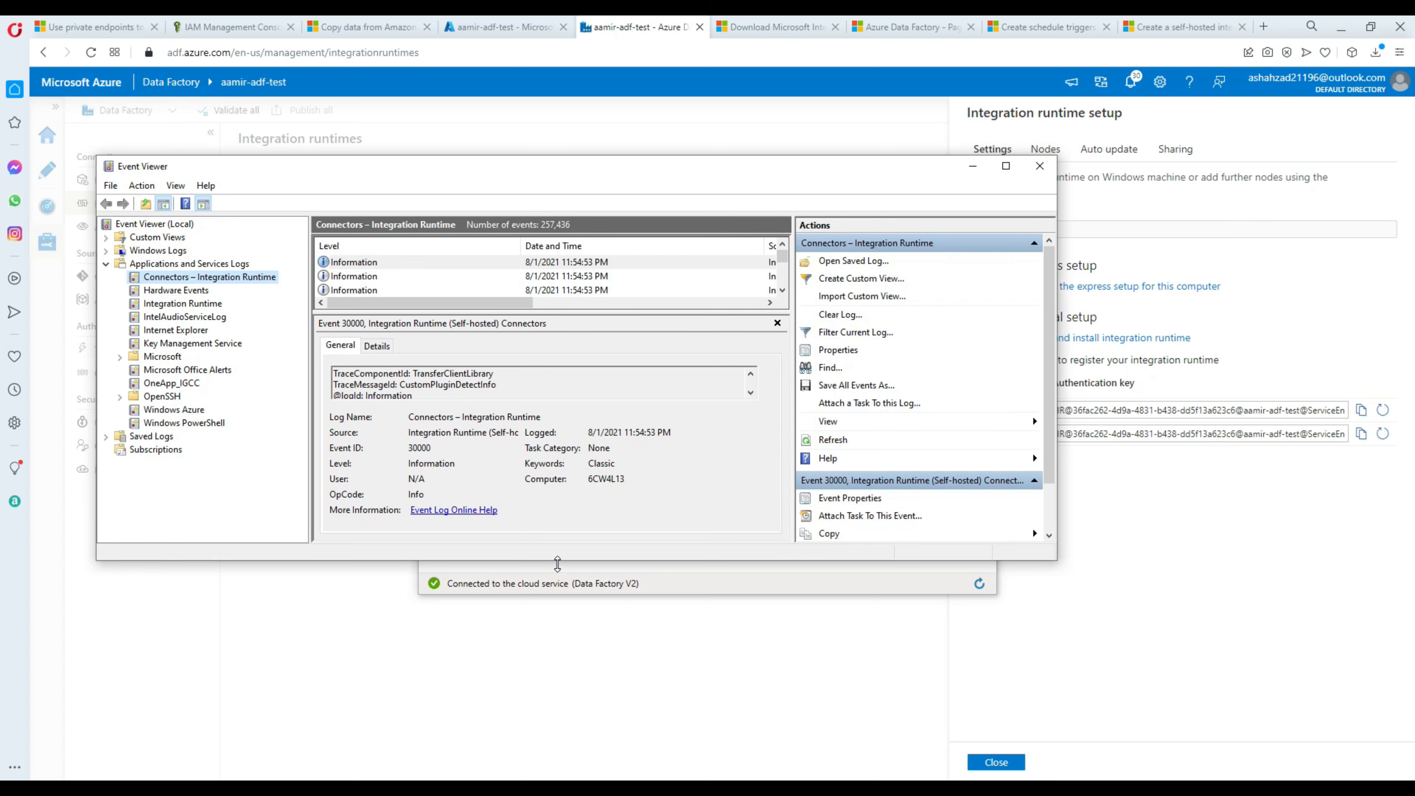
pyautogui.moveTo(557, 564); pyautogui.dragTo(545, 741)
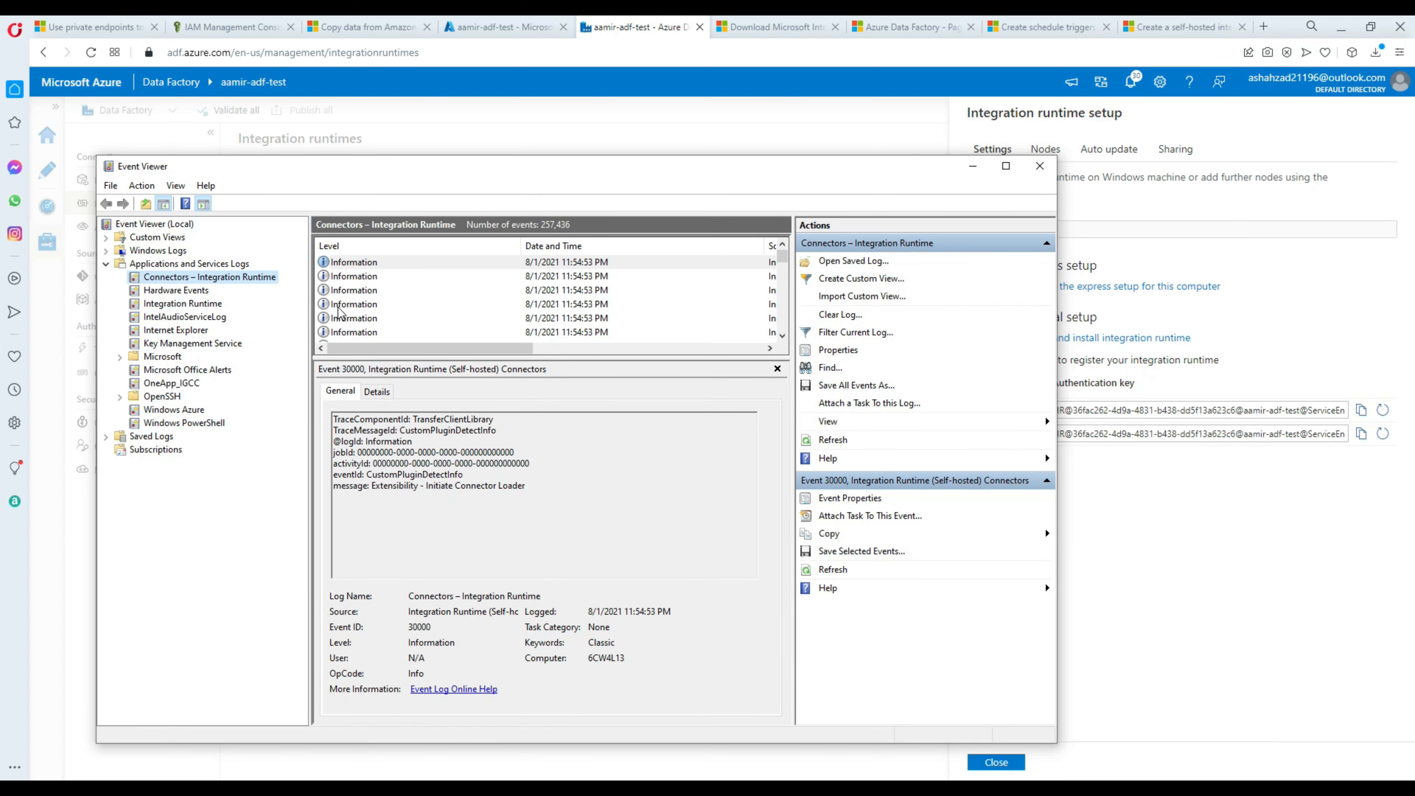
pyautogui.click(343, 279)
pyautogui.click(346, 286)
pyautogui.click(353, 280)
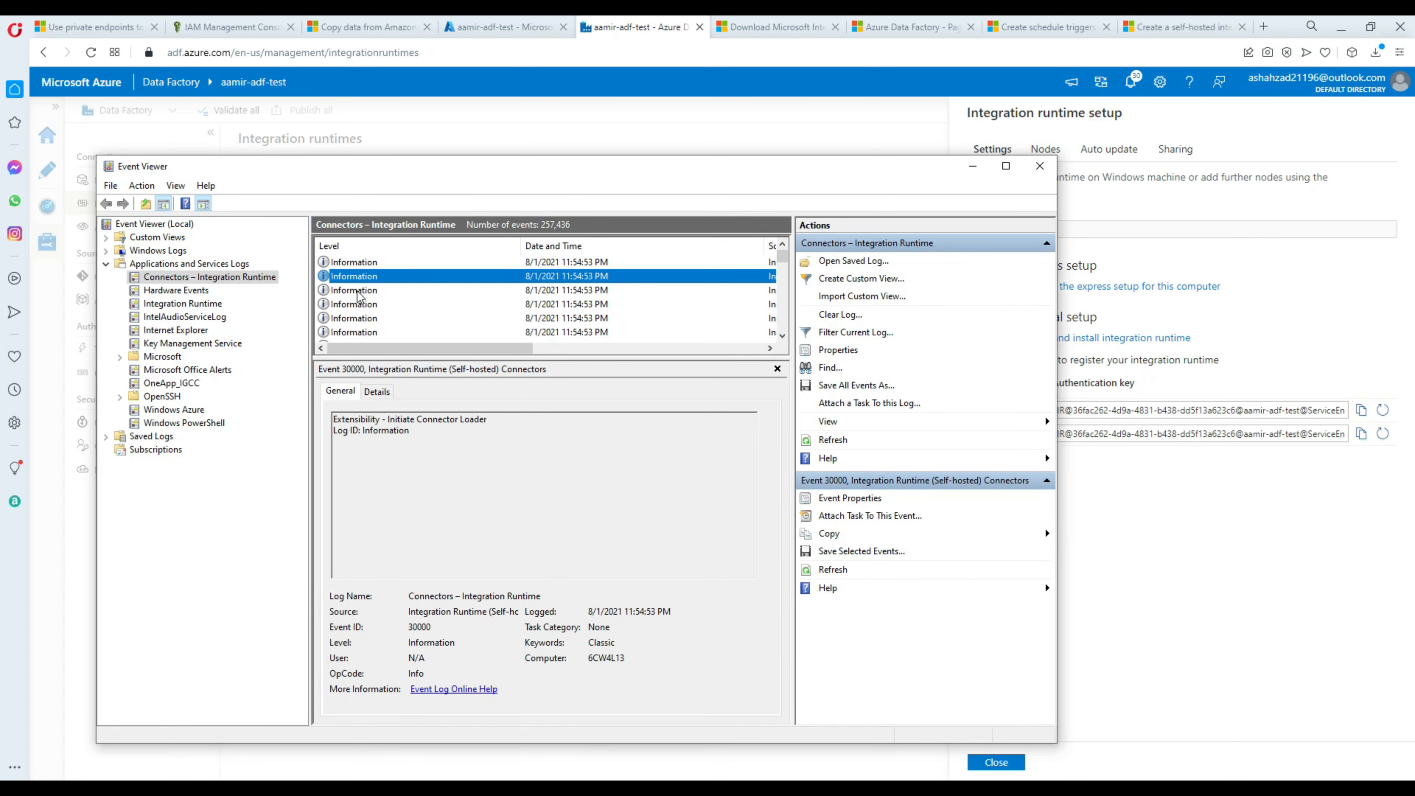
pyautogui.click(359, 291)
pyautogui.click(357, 263)
# Switch to the Windows Services console and locate the Integration Runtime Service and the Integration Runtime Update Service.
pyautogui.rightClick(16, 789)
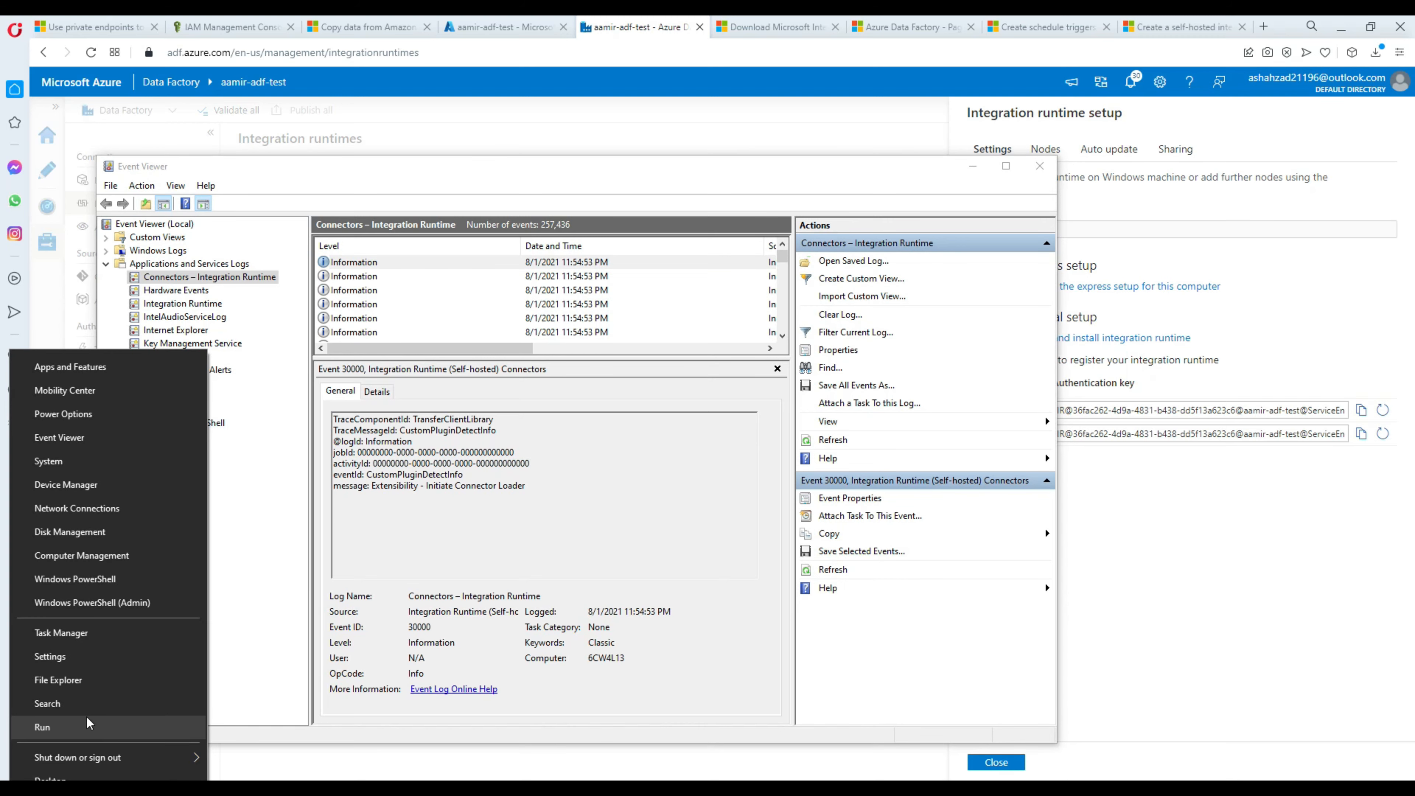
pyautogui.click(129, 710)
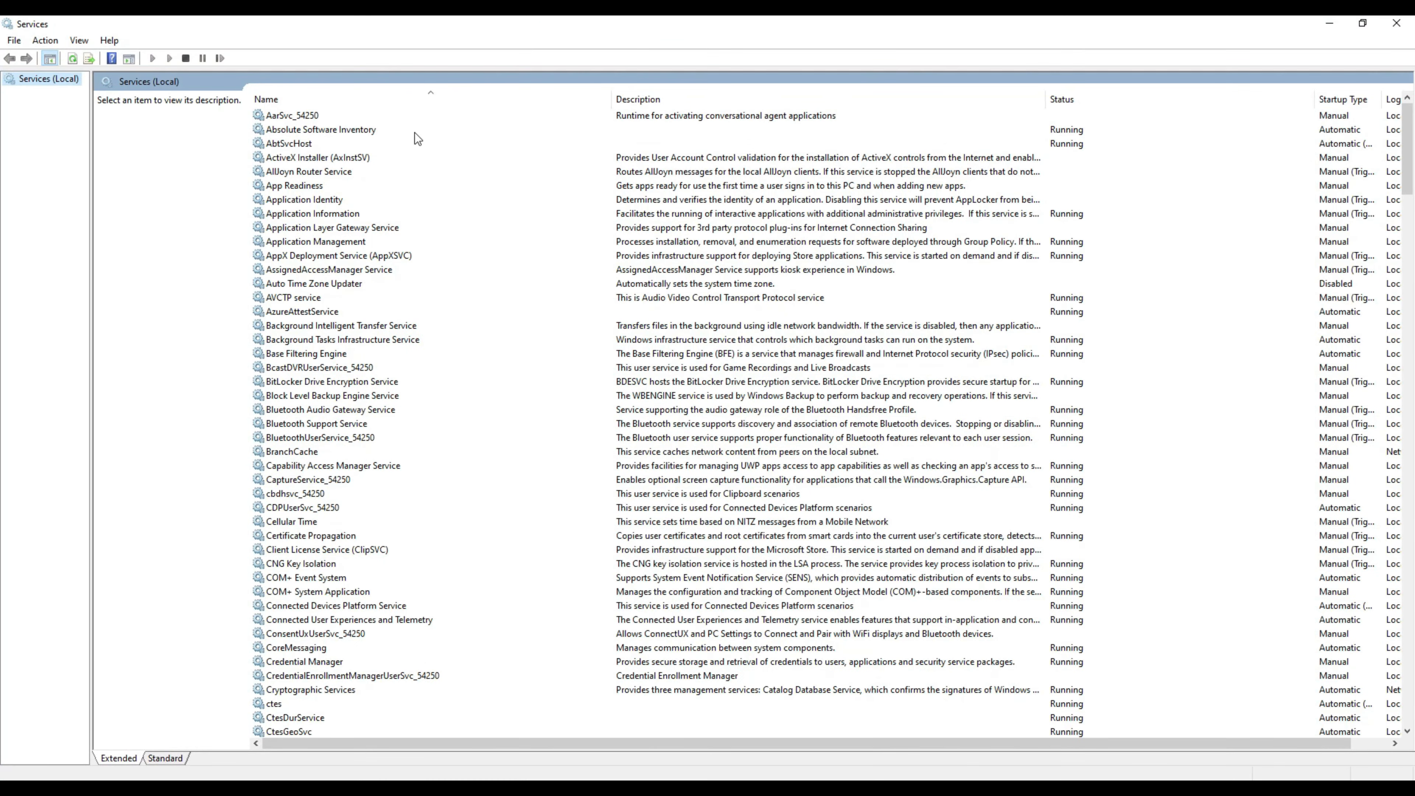
pyautogui.click(312, 116)
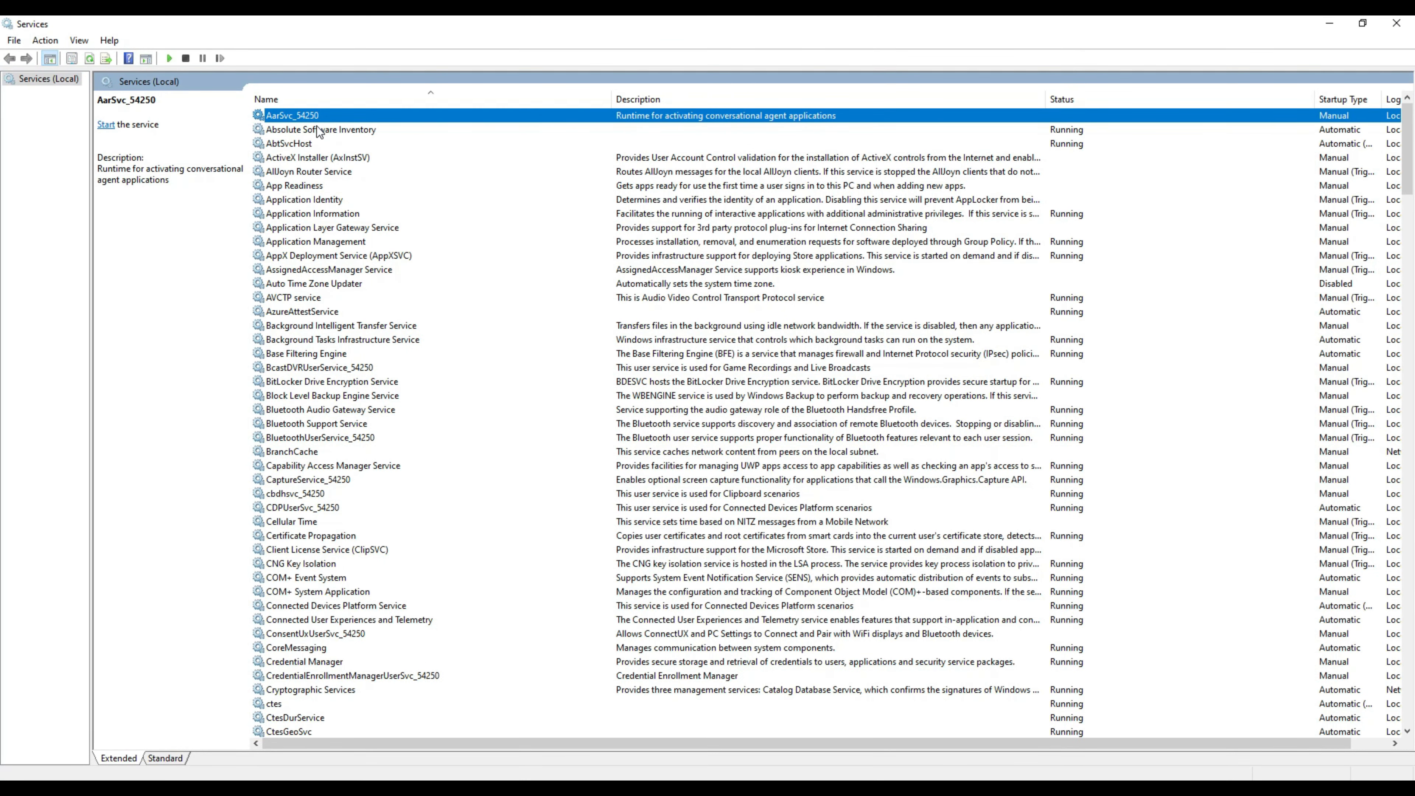
pyautogui.press('i')
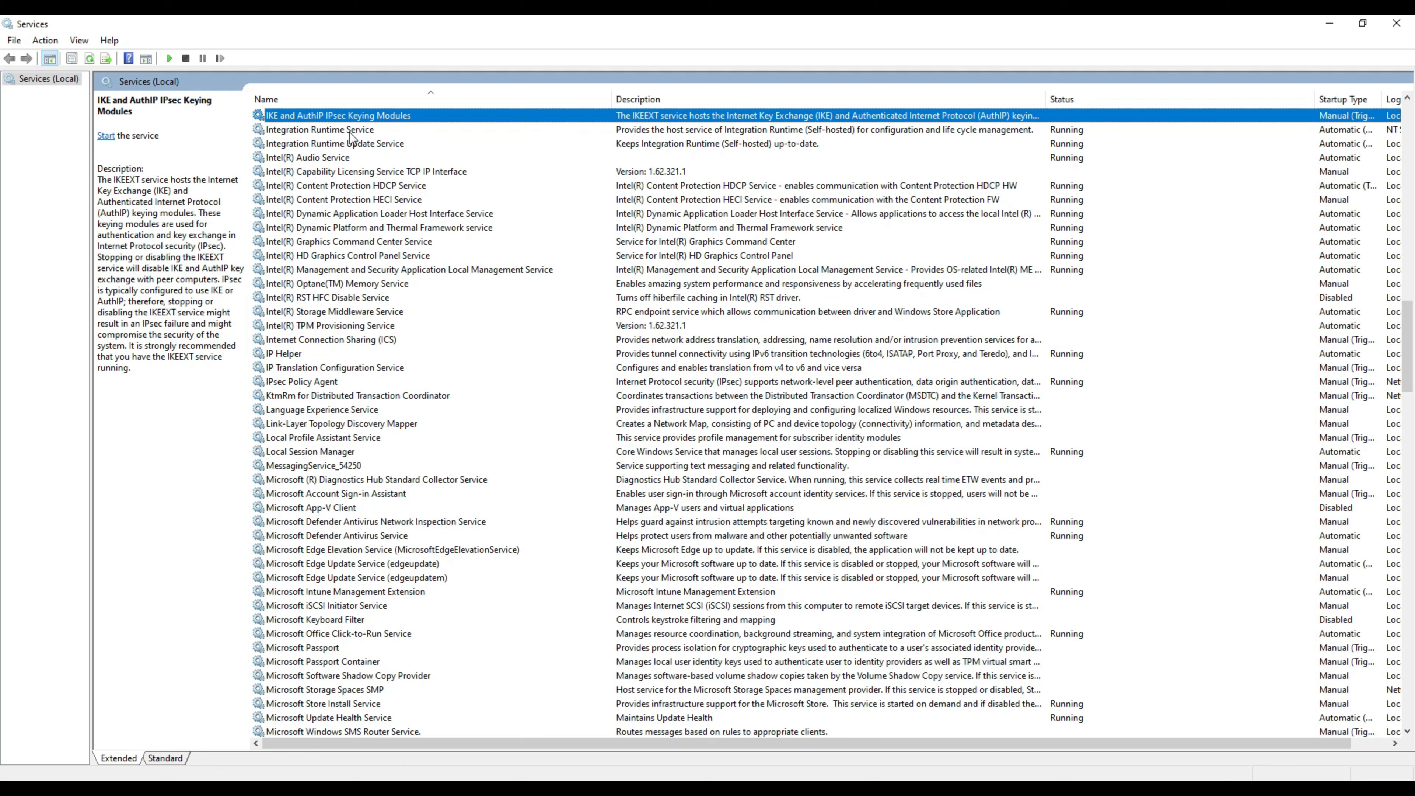
pyautogui.click(348, 133)
pyautogui.click(335, 145)
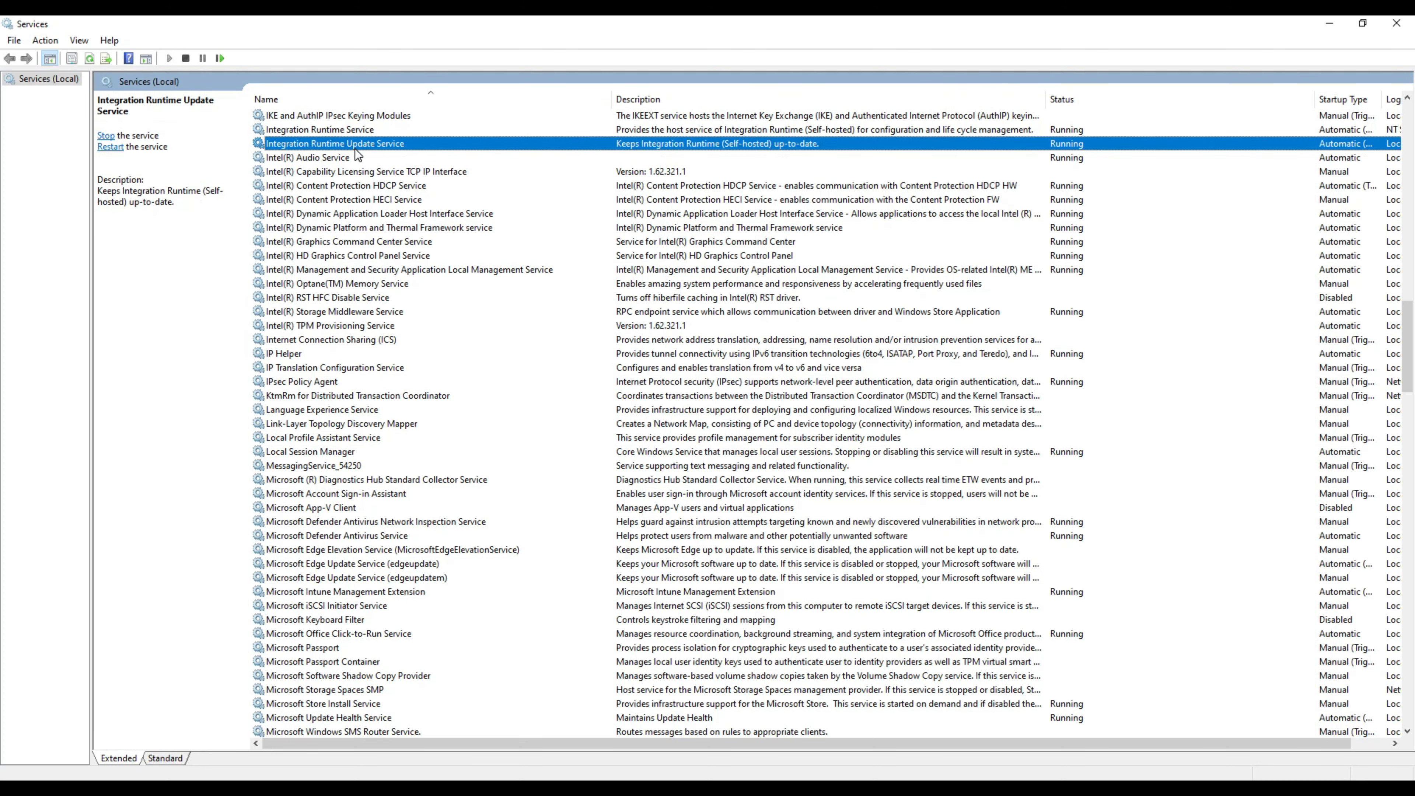
pyautogui.click(362, 132)
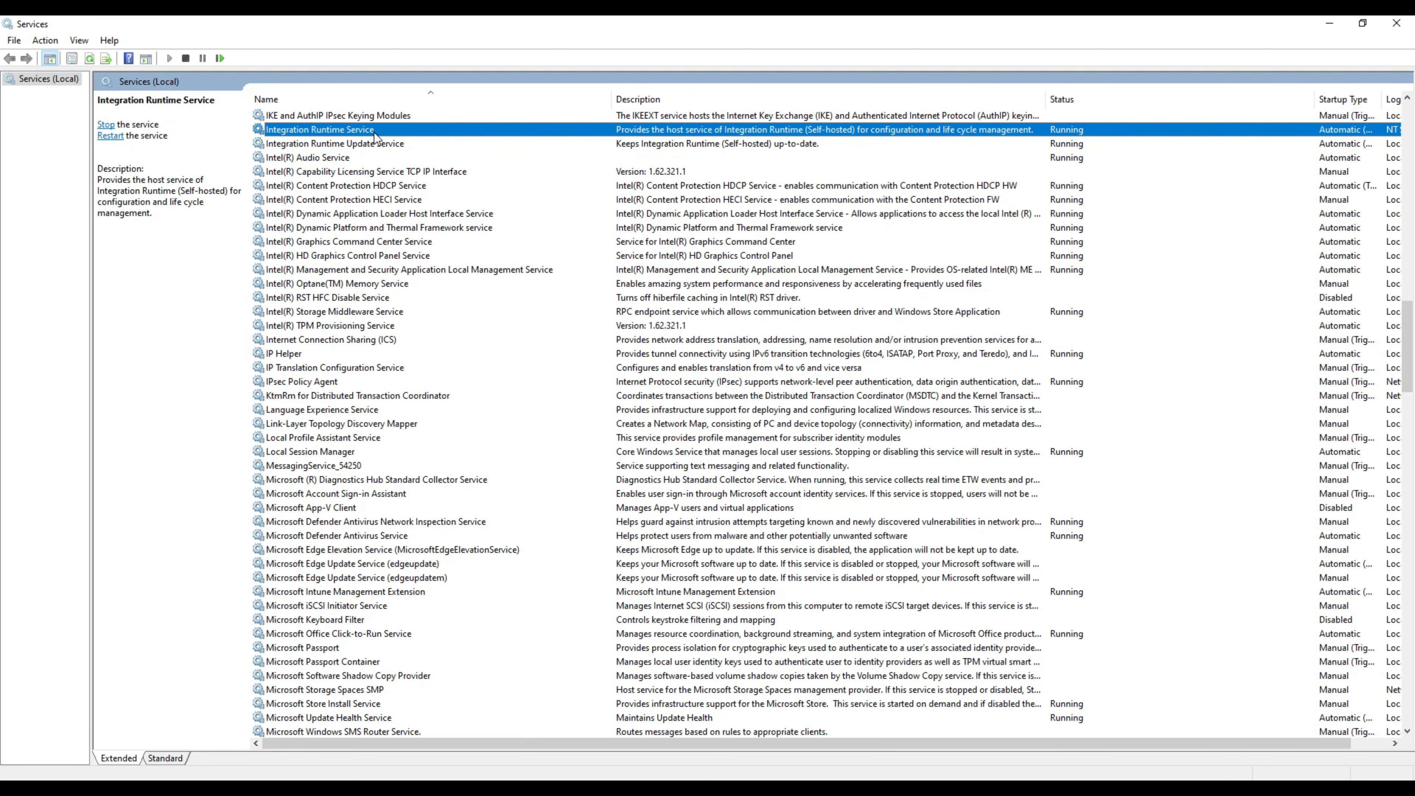
# Examine the general, log-on account and recovery properties of the Integration Runtime Service, leaving them unchanged.
pyautogui.rightClick(373, 131)
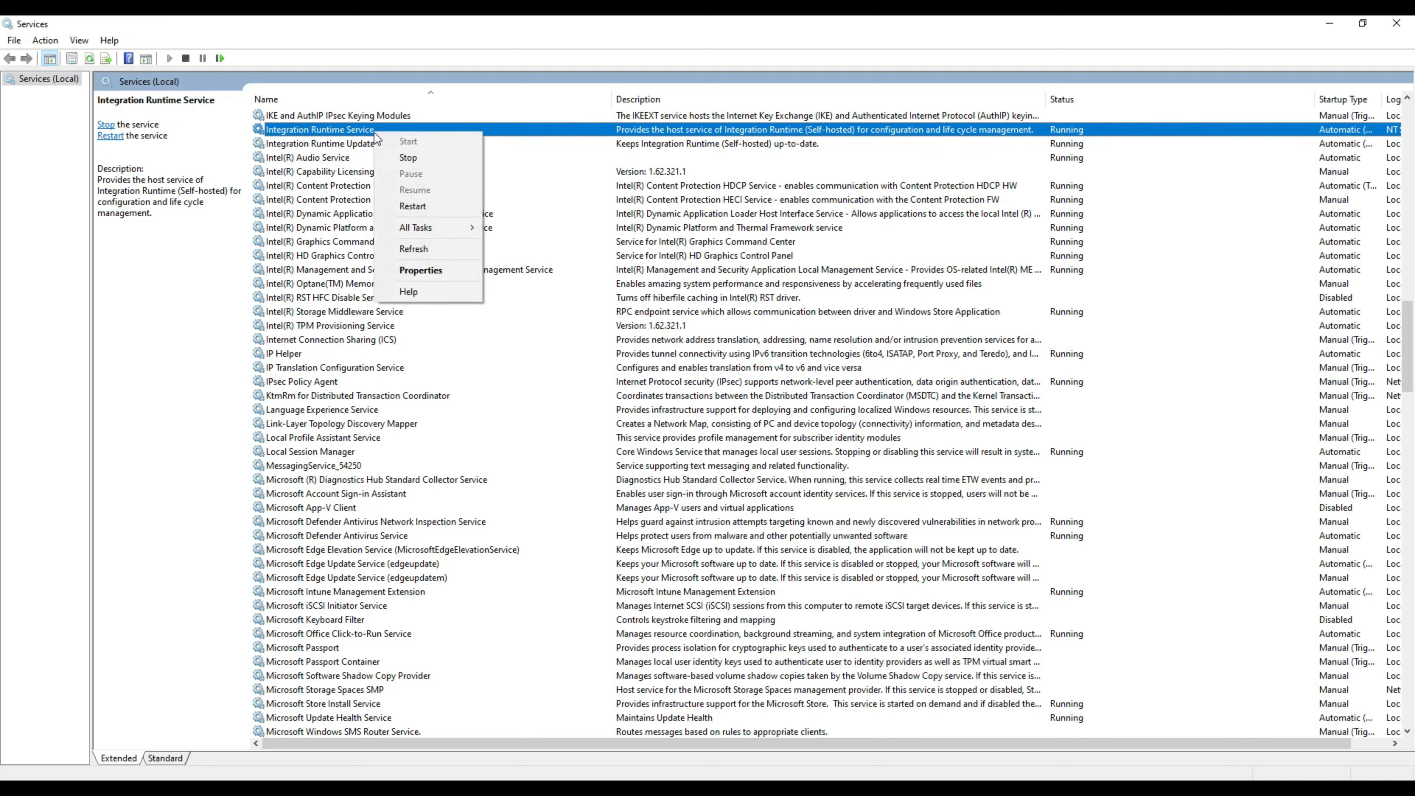
pyautogui.click(407, 273)
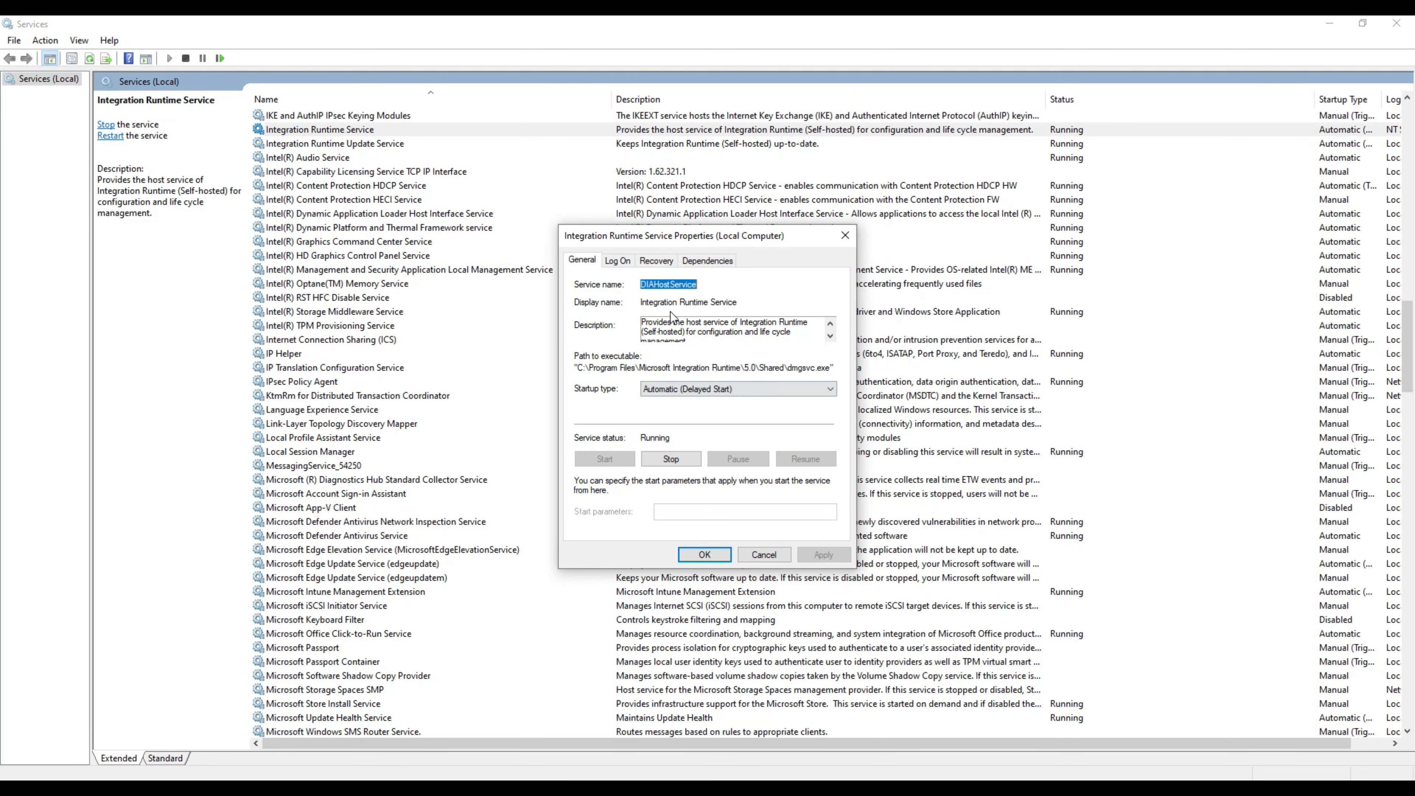
pyautogui.click(620, 260)
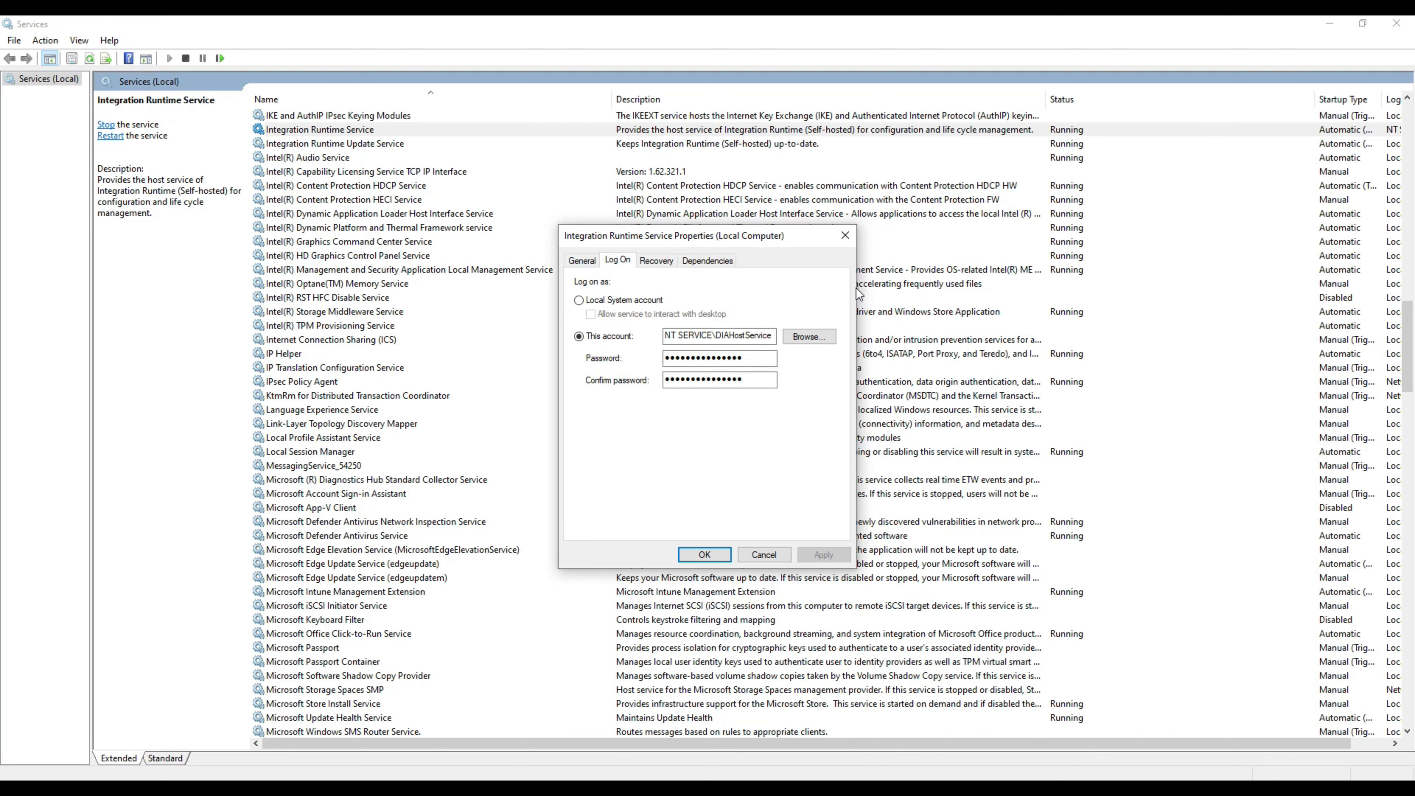
pyautogui.click(718, 334)
pyautogui.moveTo(772, 335)
pyautogui.mouseDown()
pyautogui.moveTo(653, 338)
pyautogui.moveTo(773, 336)
pyautogui.mouseUp()
pyautogui.click(736, 338)
pyautogui.click(717, 332)
pyautogui.hotkey('ctrl', 'a')
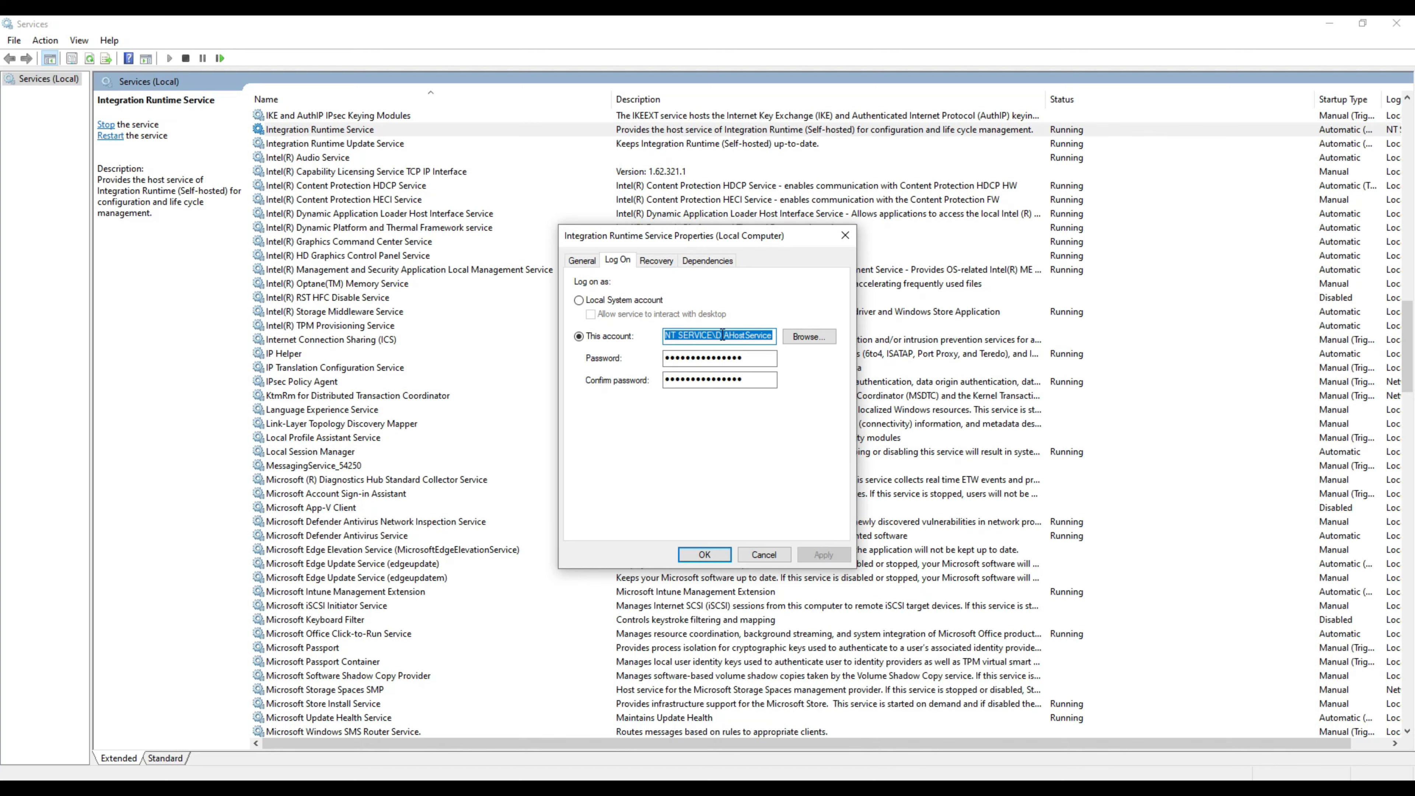
pyautogui.click(655, 262)
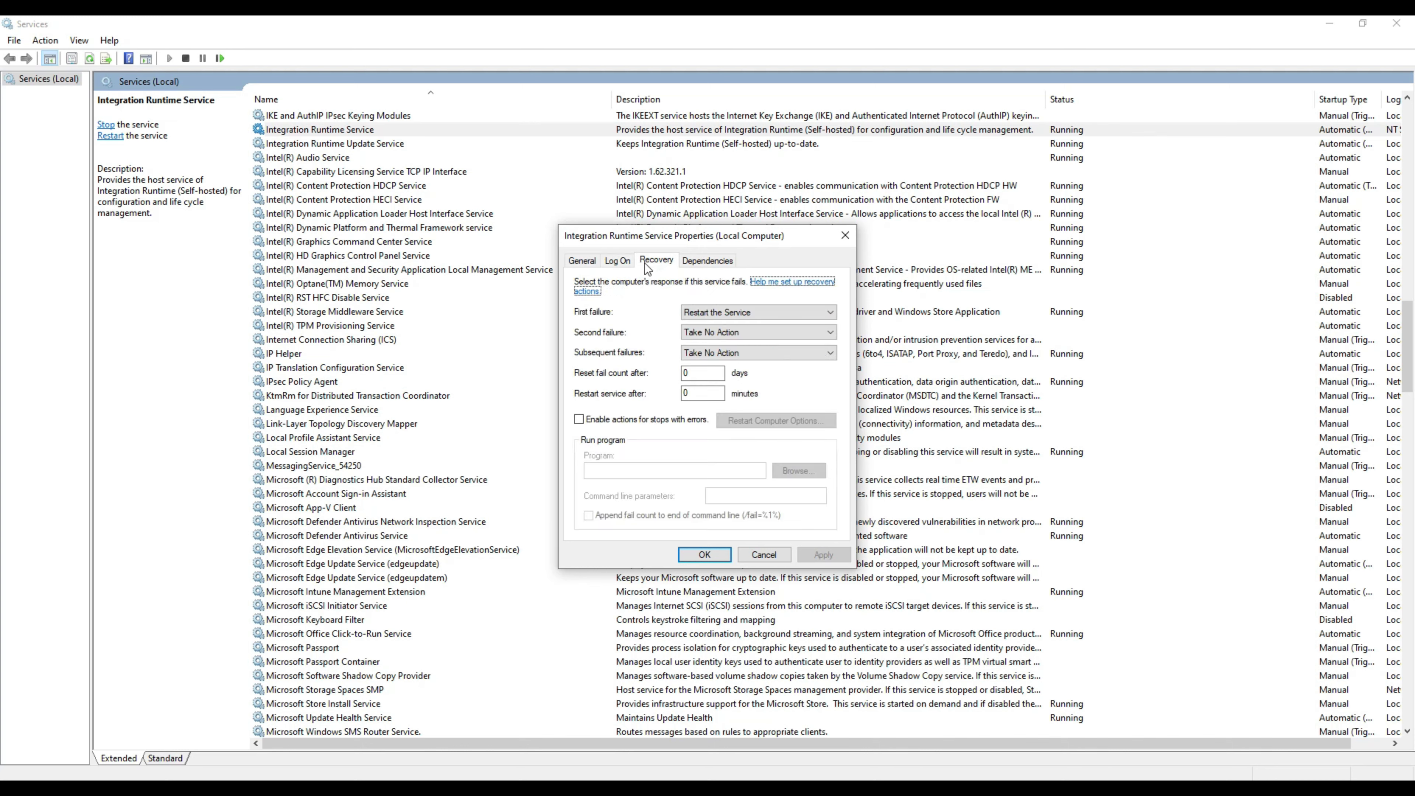
pyautogui.click(764, 554)
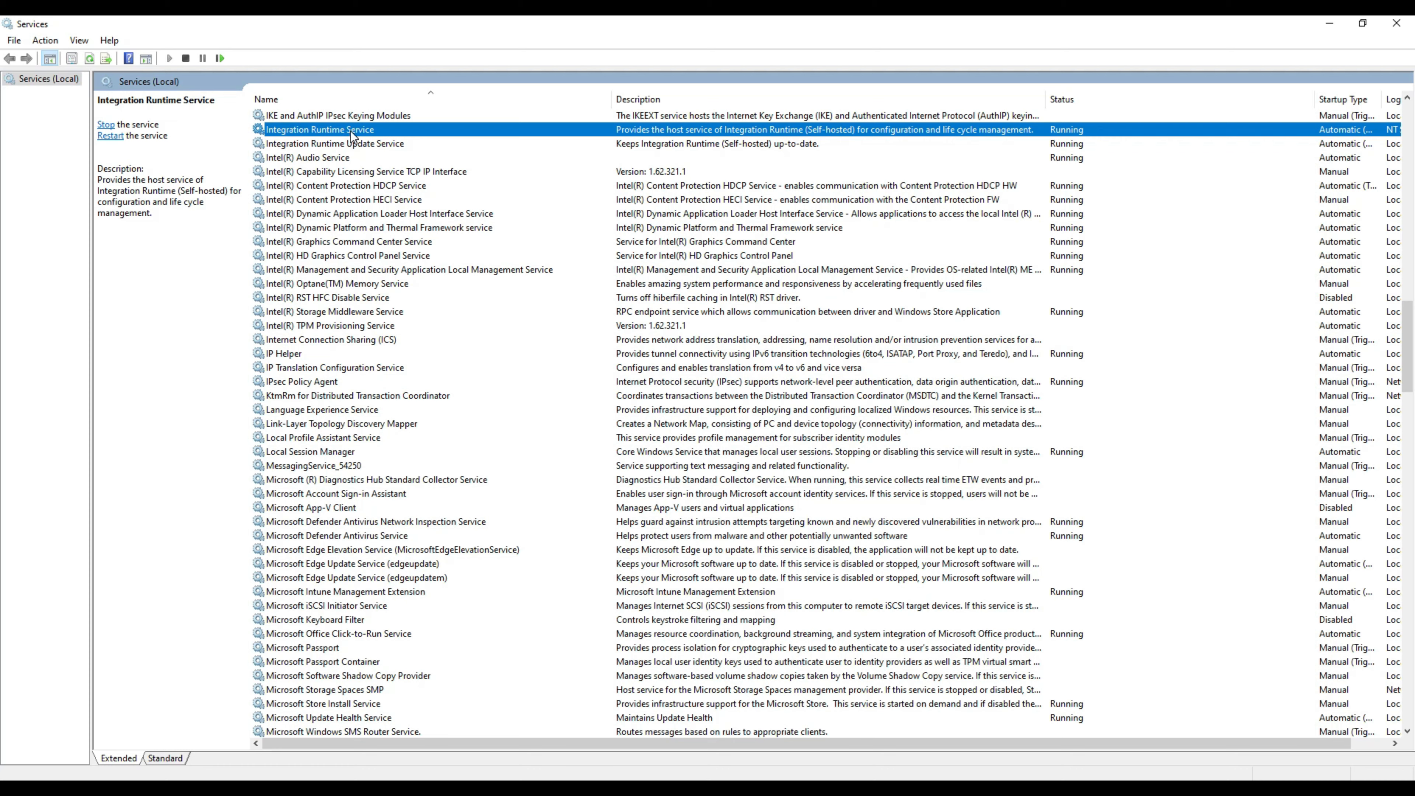
# Review the stop and restart actions offered for the Integration Runtime Service and the description of the Integration Runtime Update Service.
pyautogui.rightClick(351, 132)
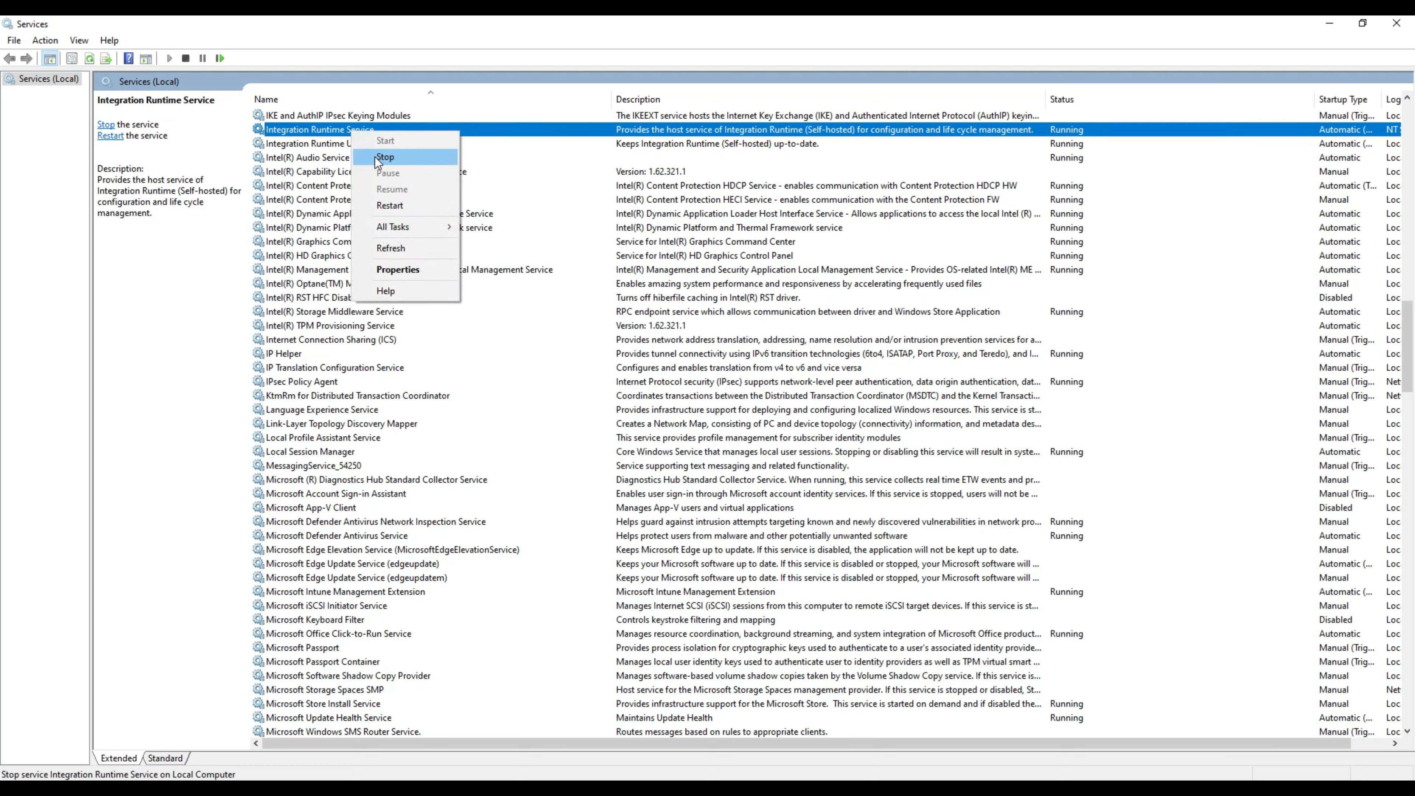
pyautogui.click(337, 145)
pyautogui.click(341, 130)
pyautogui.click(343, 145)
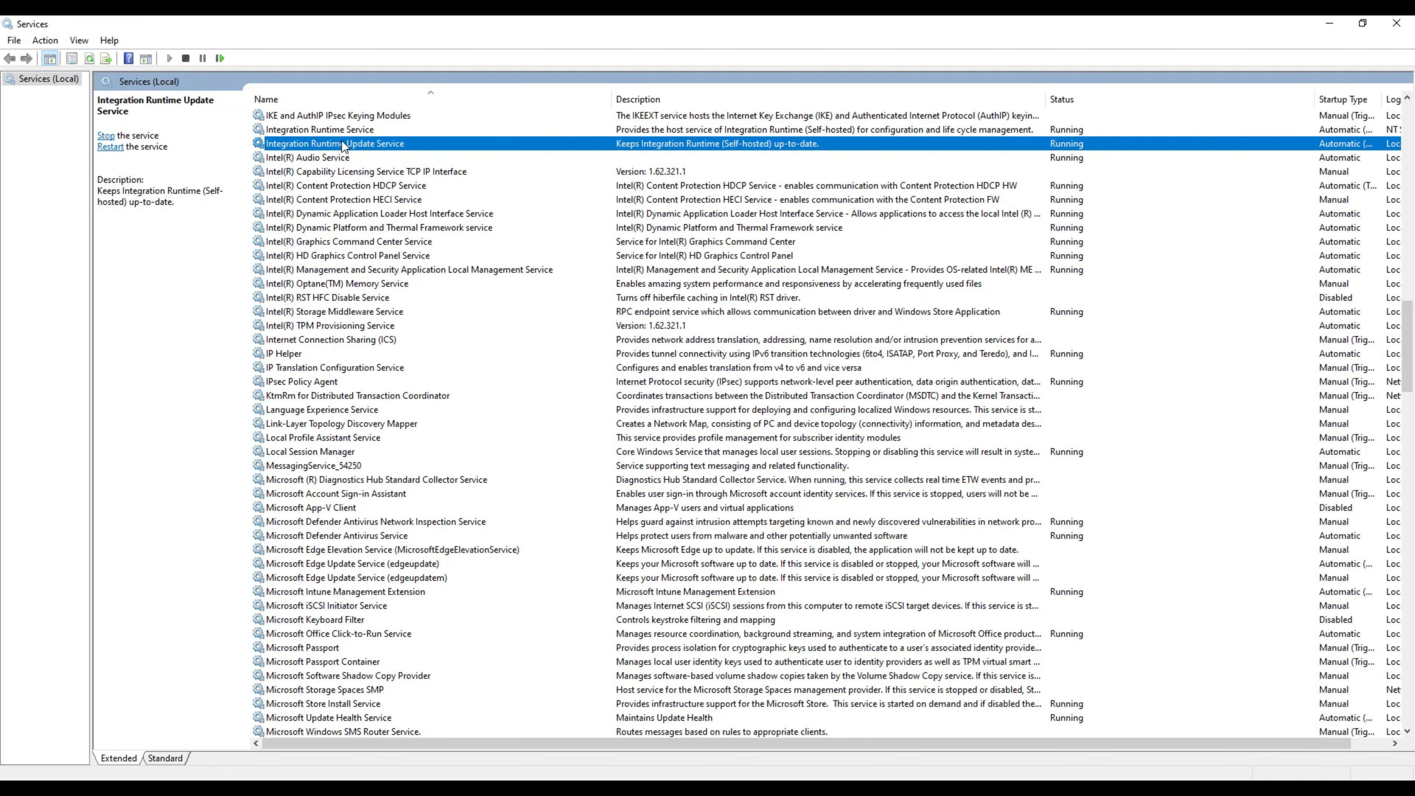
pyautogui.click(337, 130)
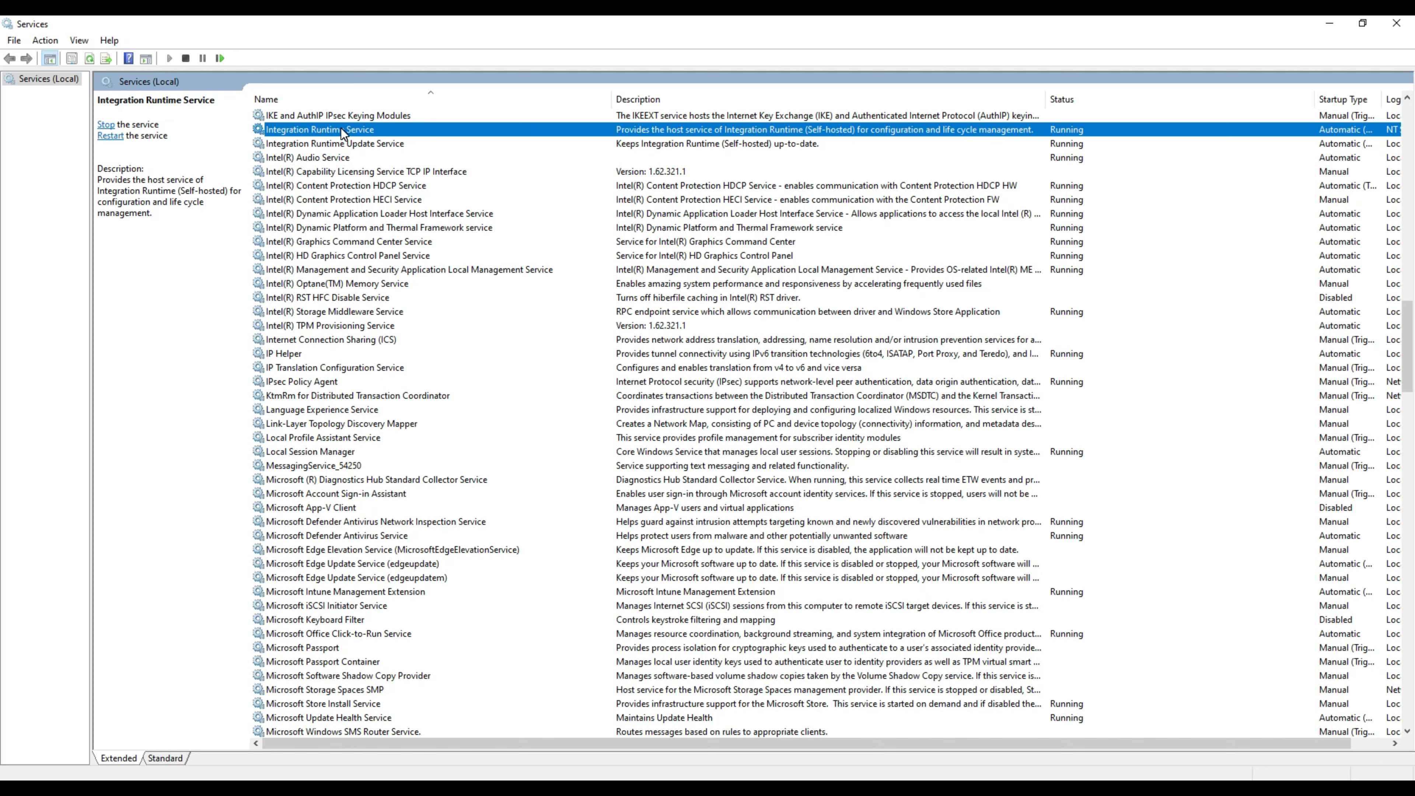
pyautogui.rightClick(312, 131)
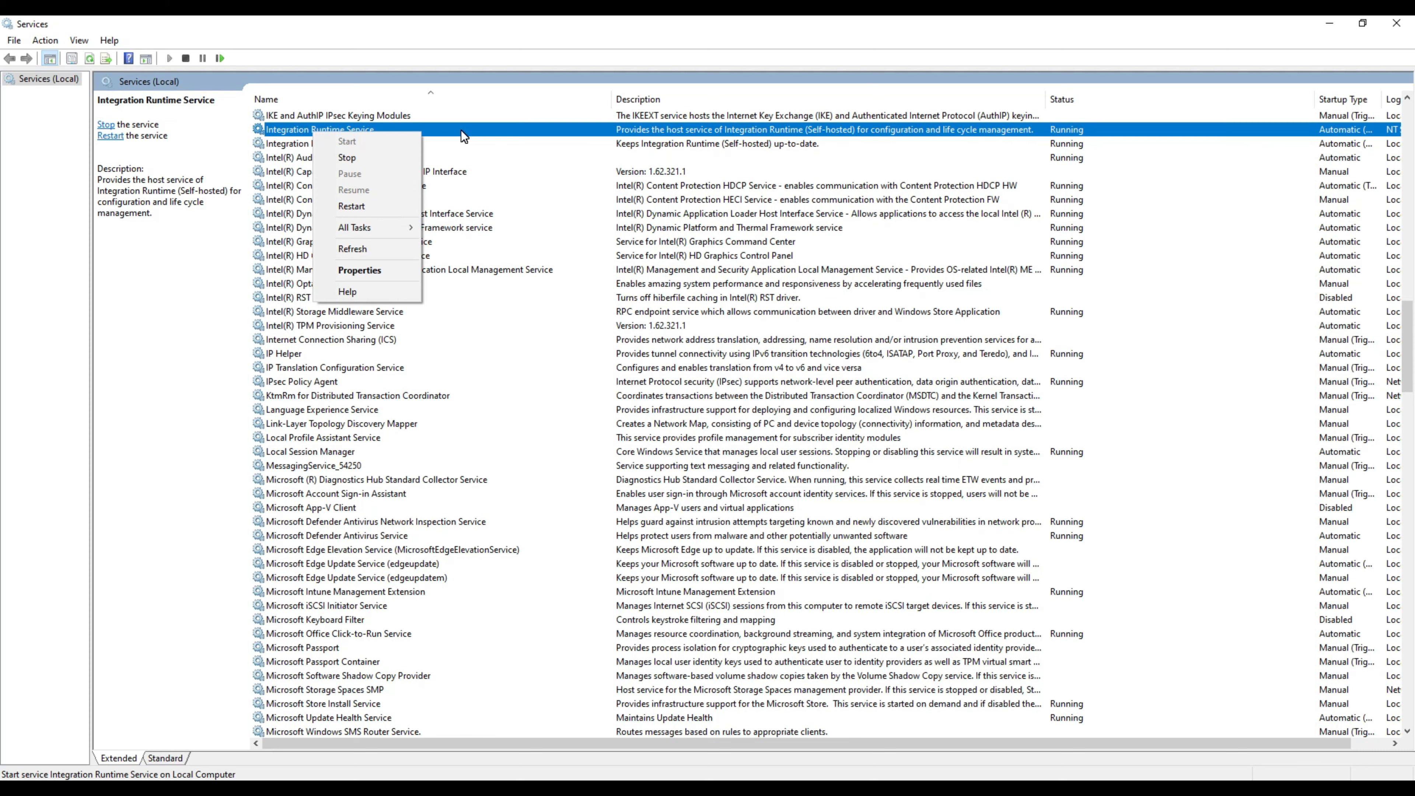
pyautogui.click(289, 148)
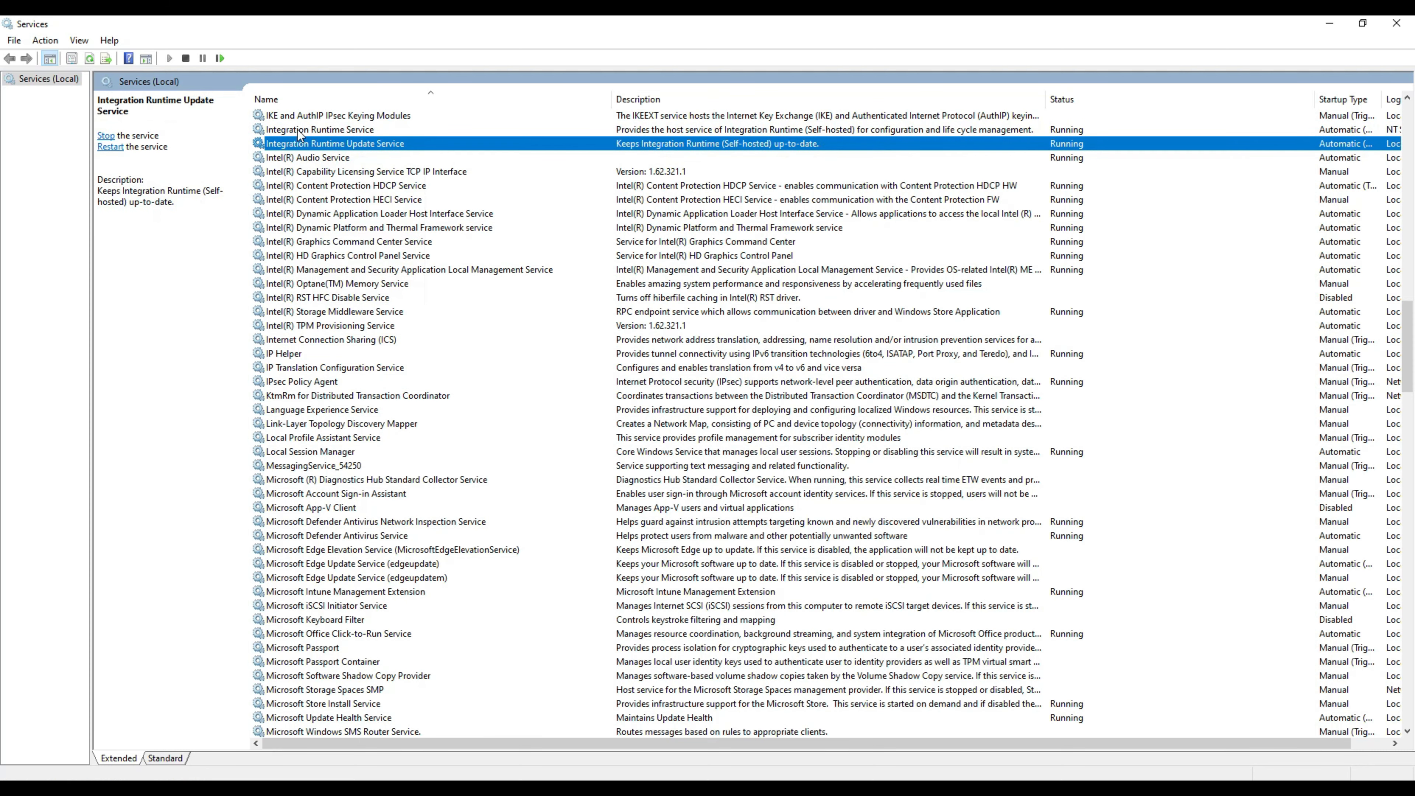
pyautogui.click(301, 134)
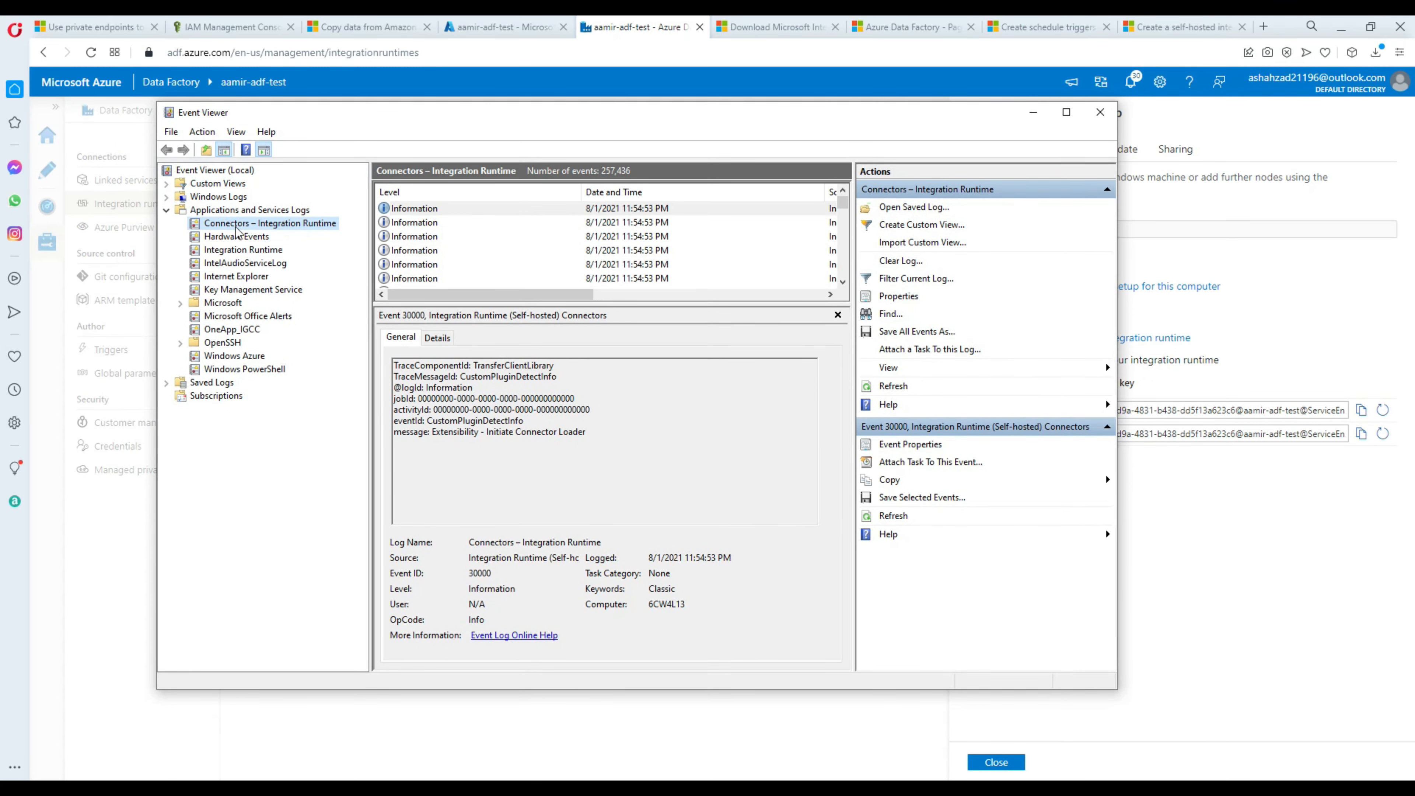
# Return to Event Viewer and read the details of several more Connectors – Integration Runtime events.
pyautogui.click(409, 223)
pyautogui.click(416, 249)
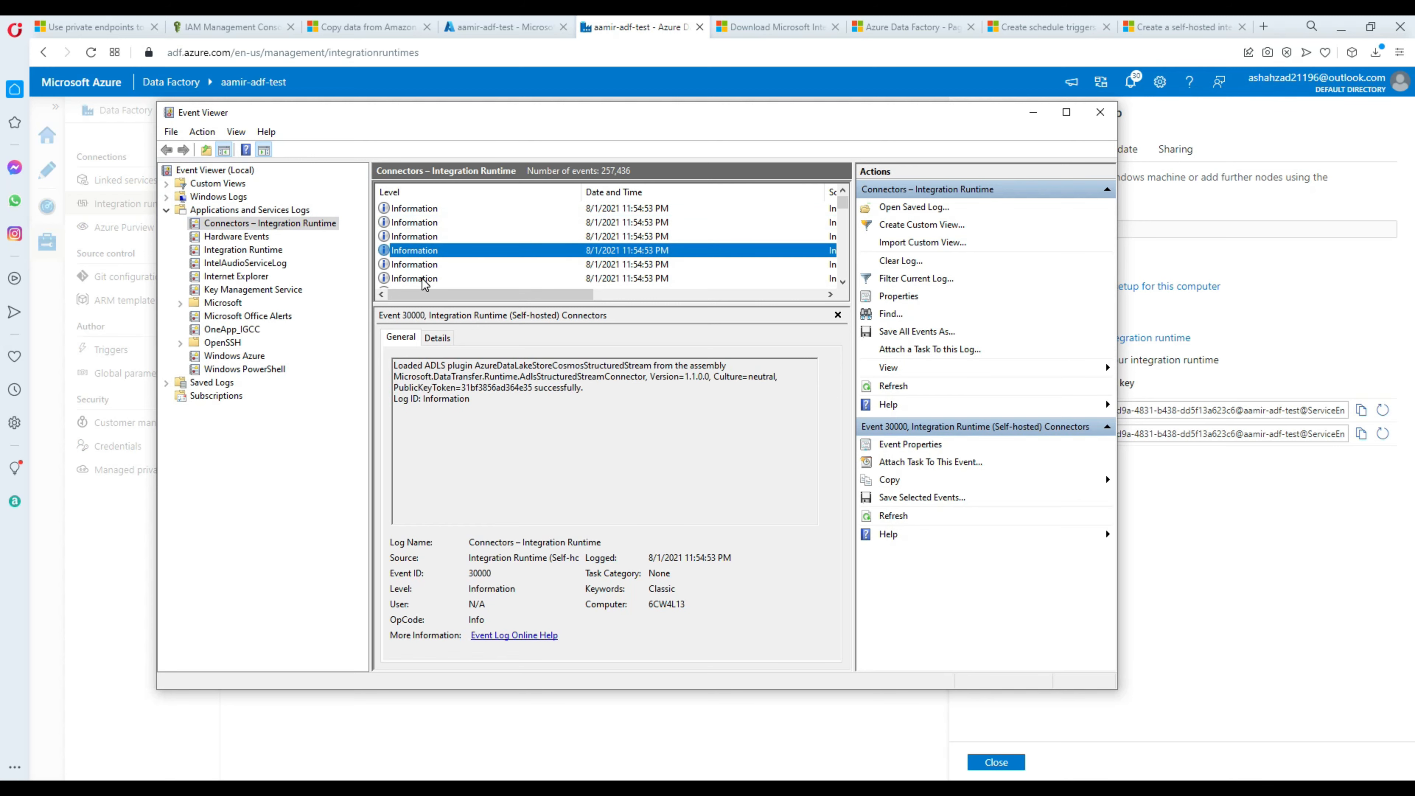
pyautogui.click(423, 279)
pyautogui.click(438, 265)
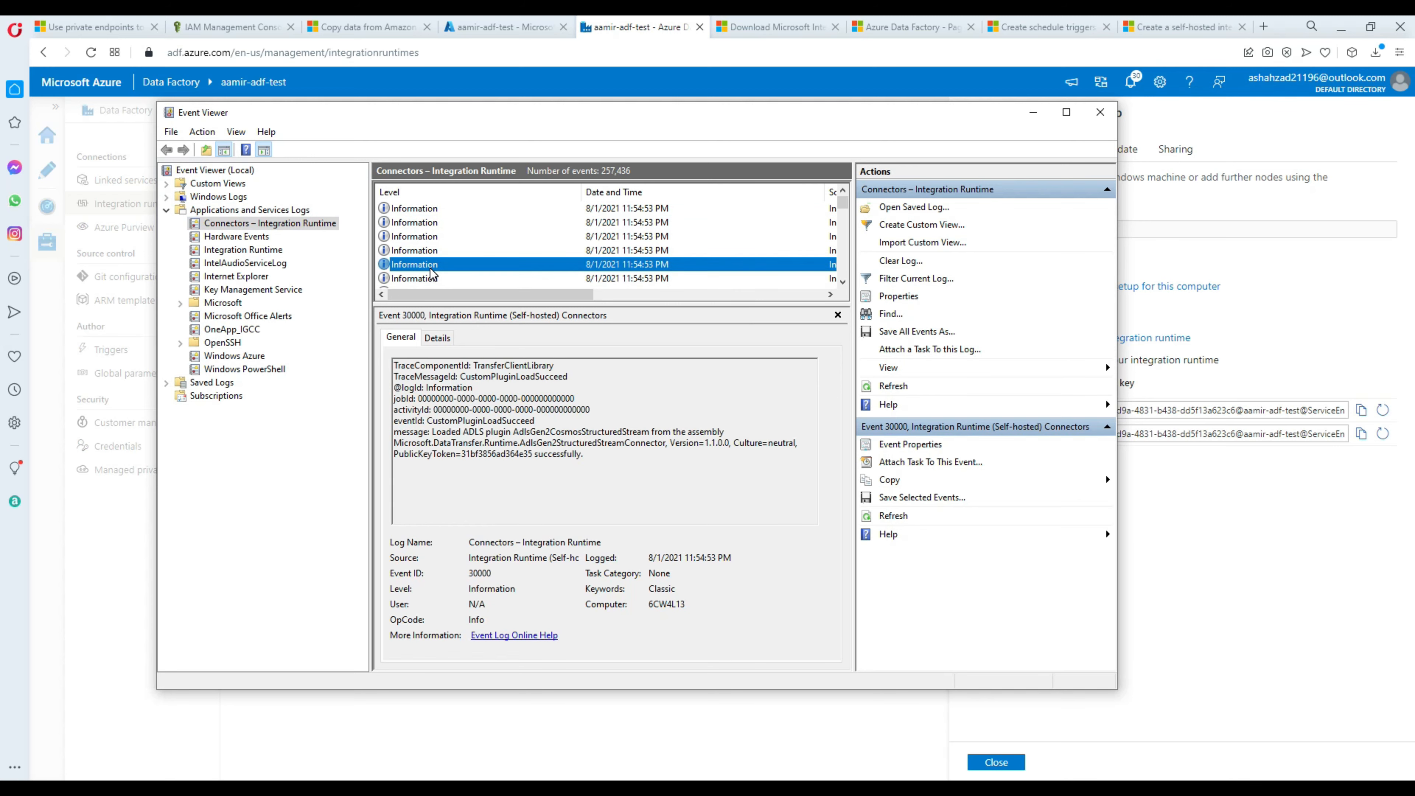
pyautogui.click(435, 252)
# Minimize Event Viewer and open the Configuration Manager's dialog for sending the node logs to Microsoft.
pyautogui.click(1032, 116)
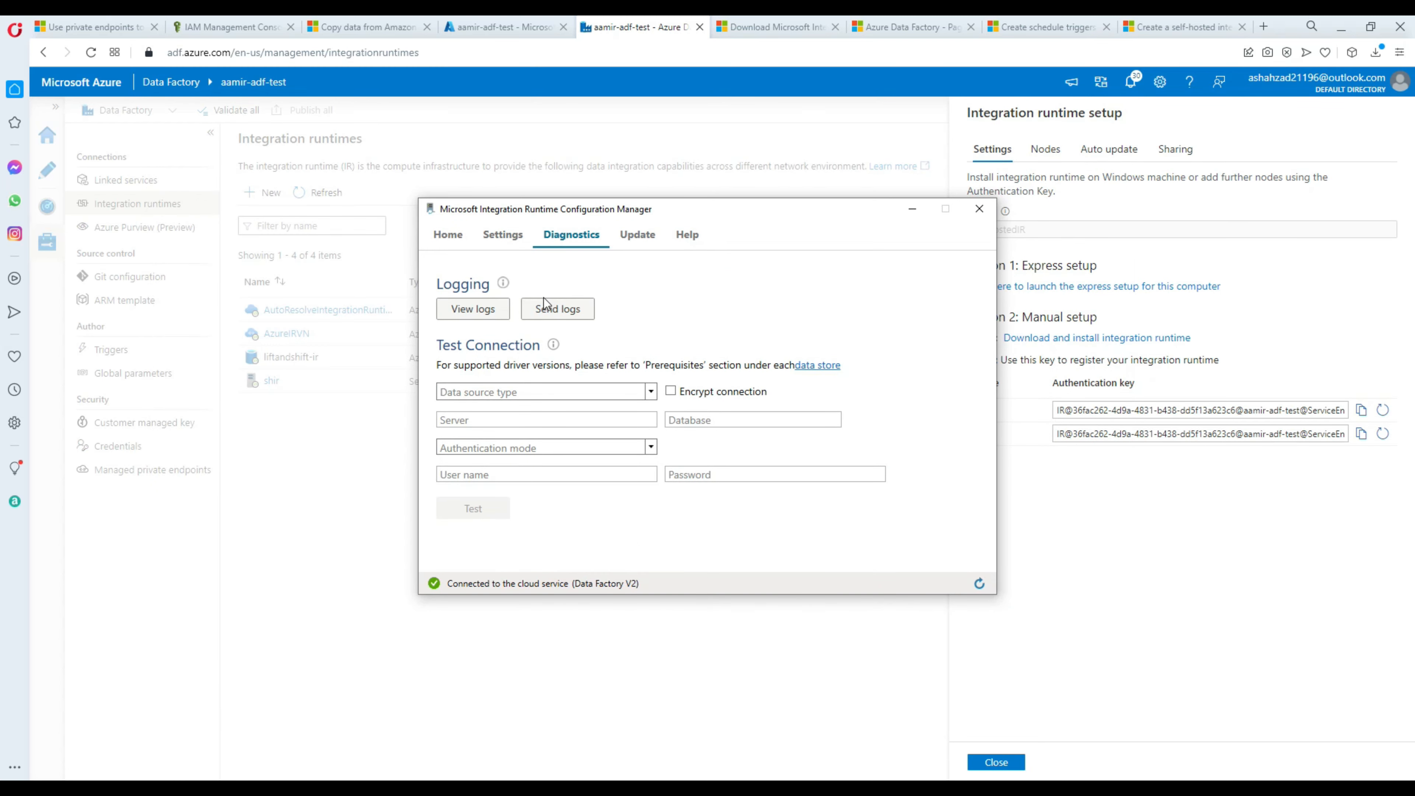
pyautogui.click(552, 315)
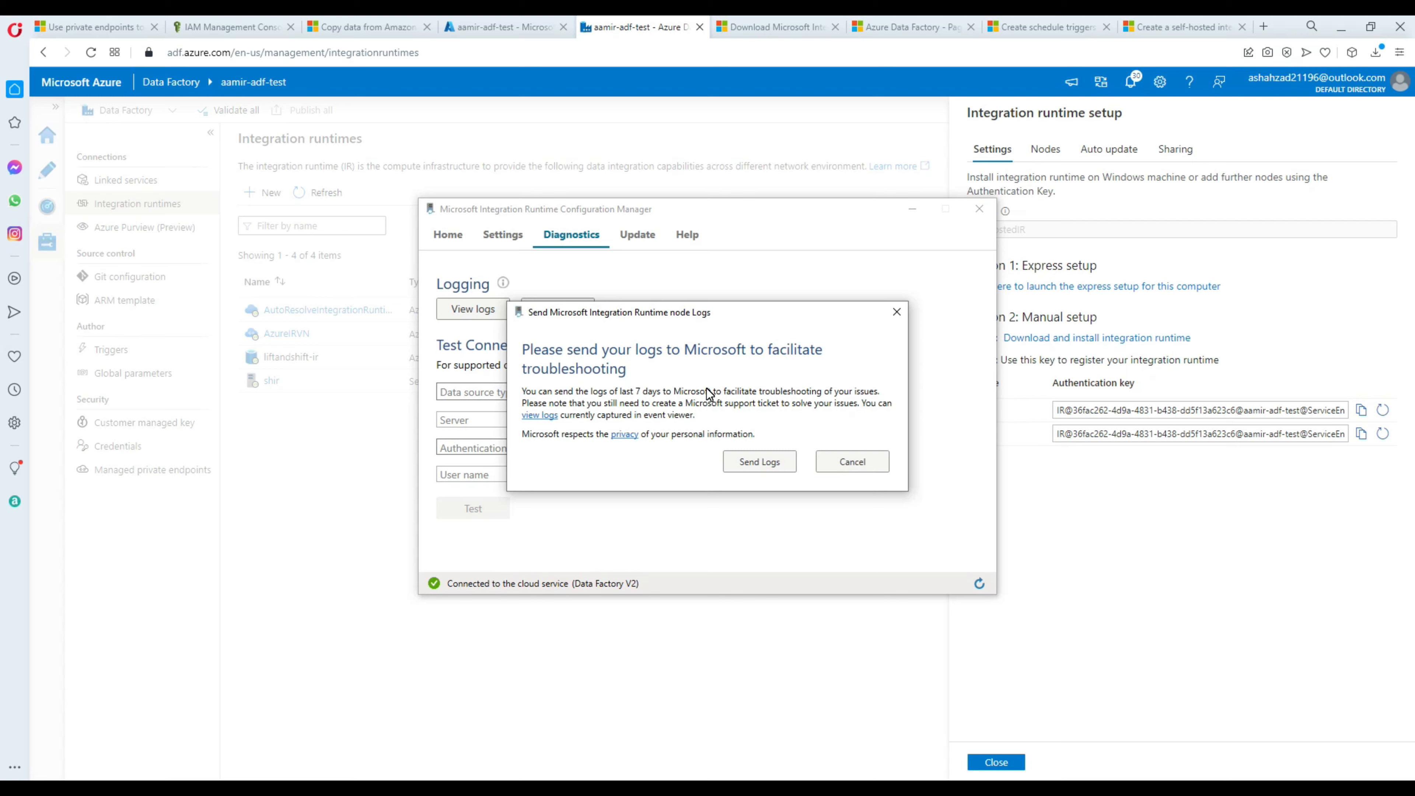